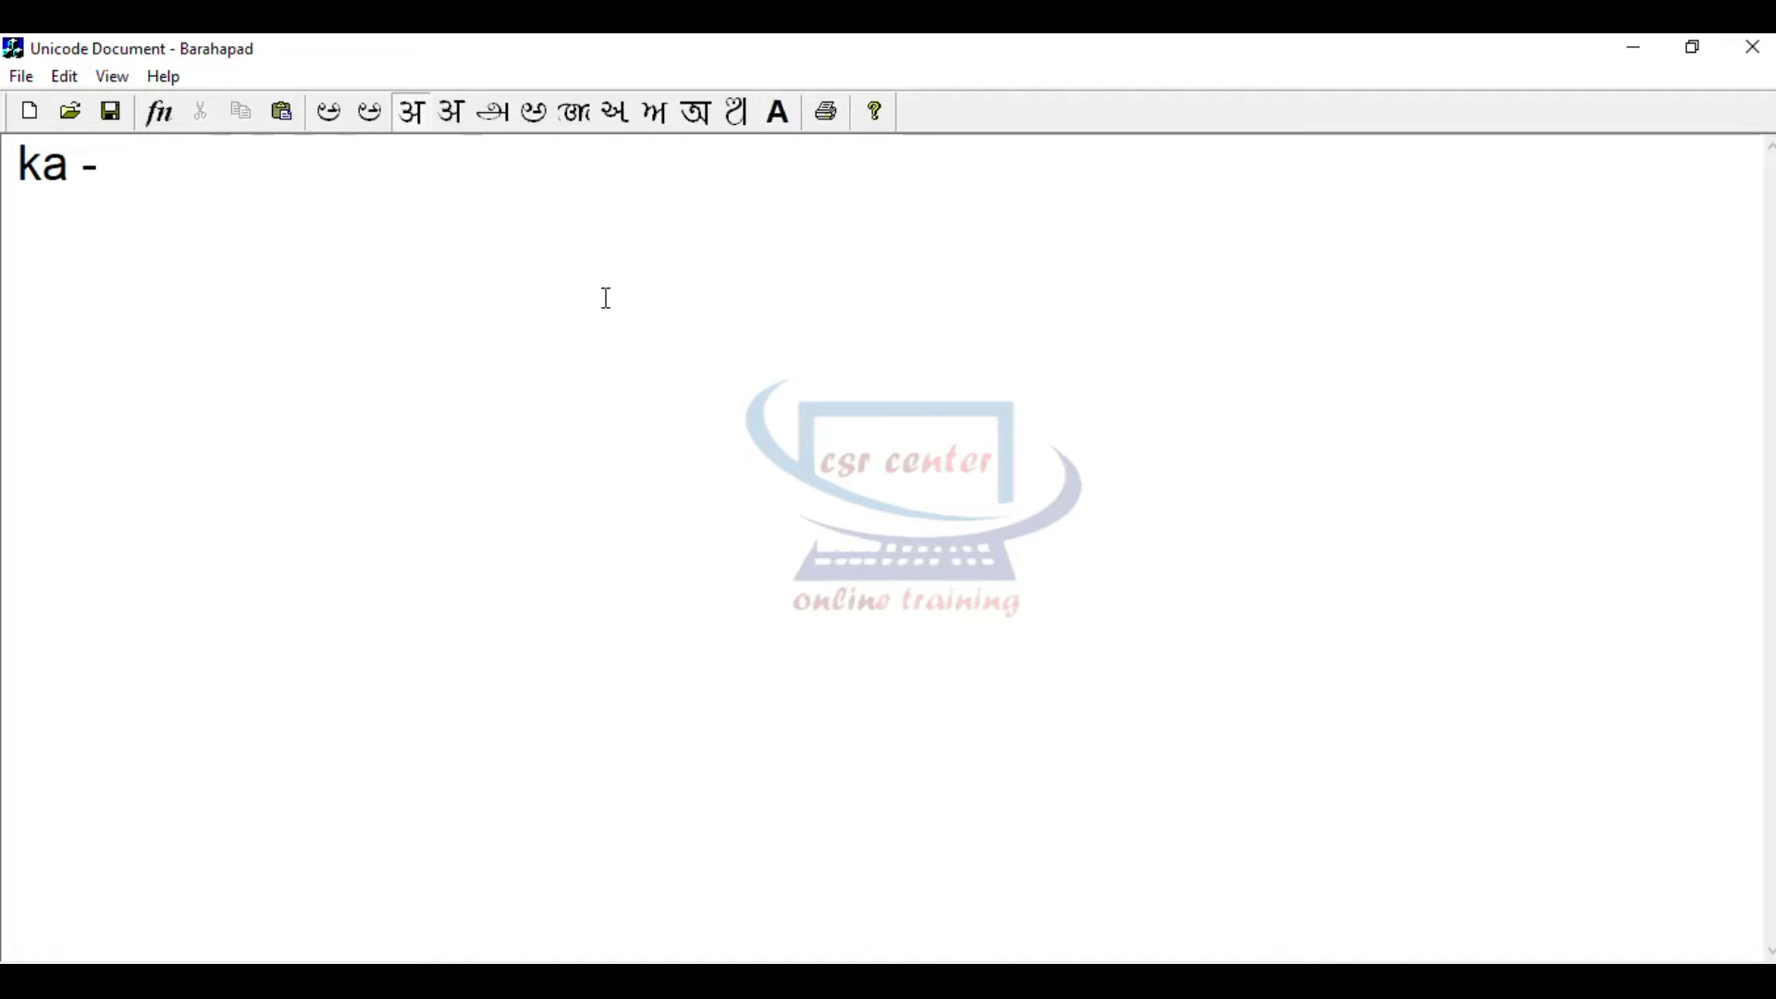
- Complete the "ka" entry with Hindi क and add "kA - का" in the next column of the first row
{"action": "key", "text": "Tab"}
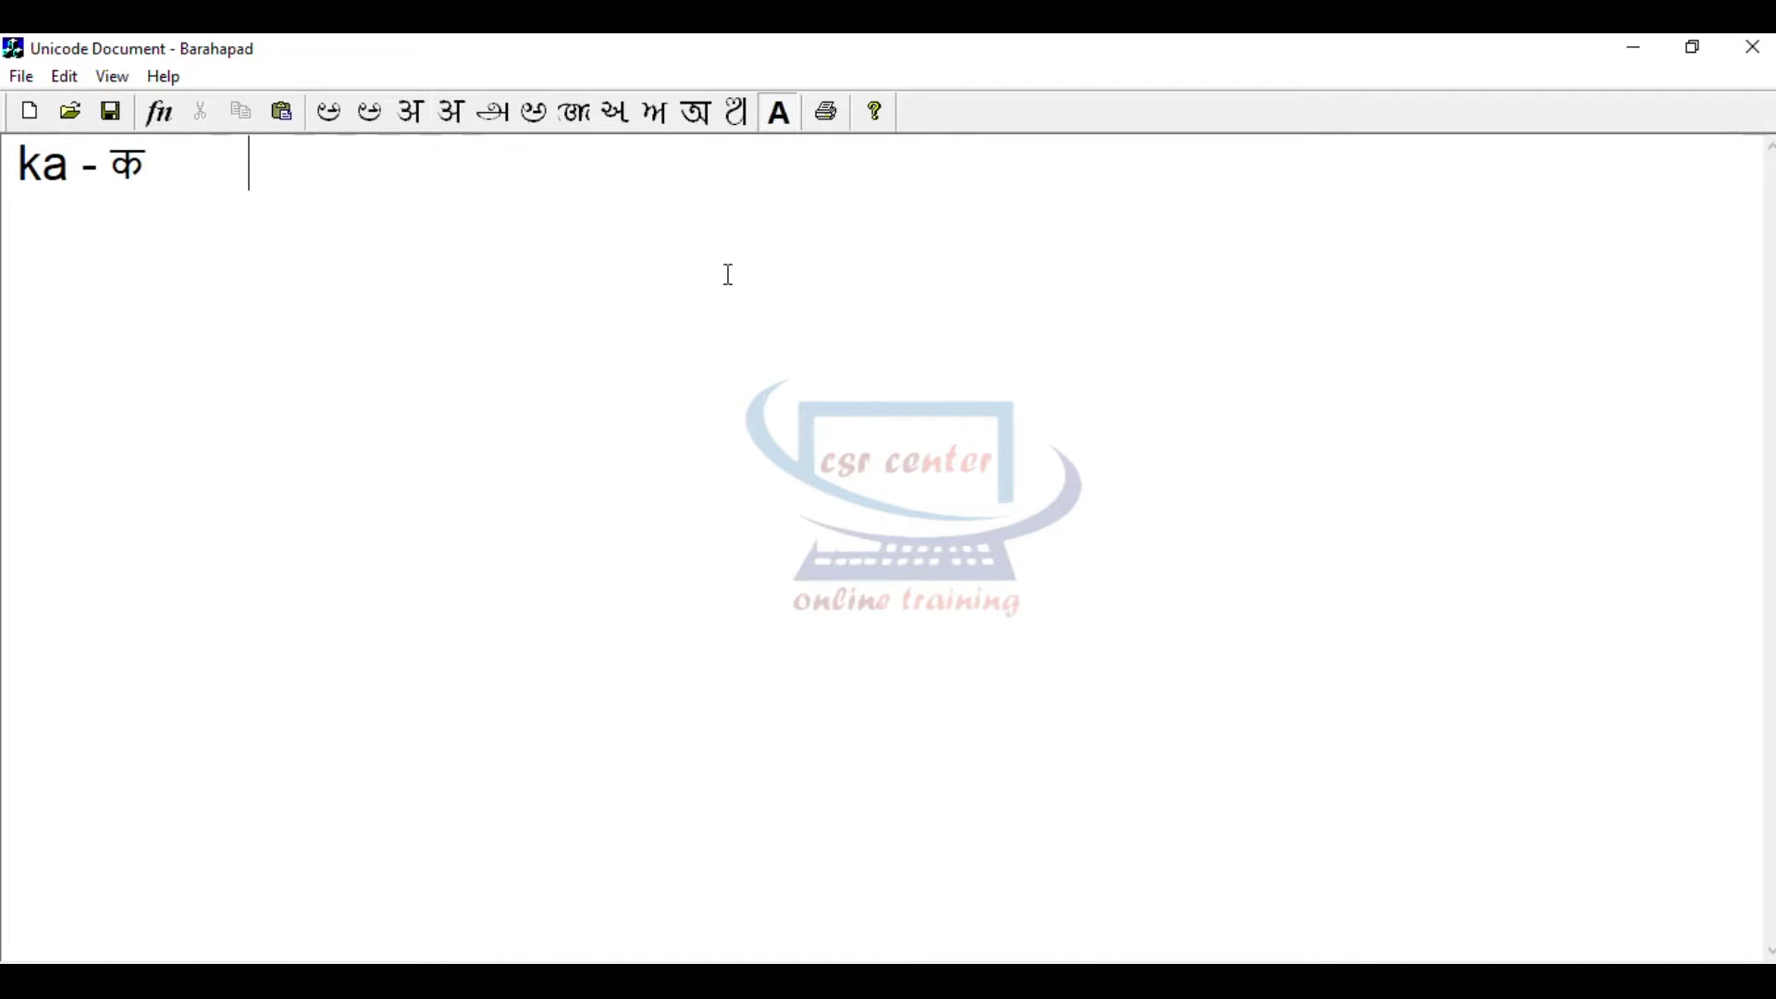
{"action": "type", "text": "kA"}
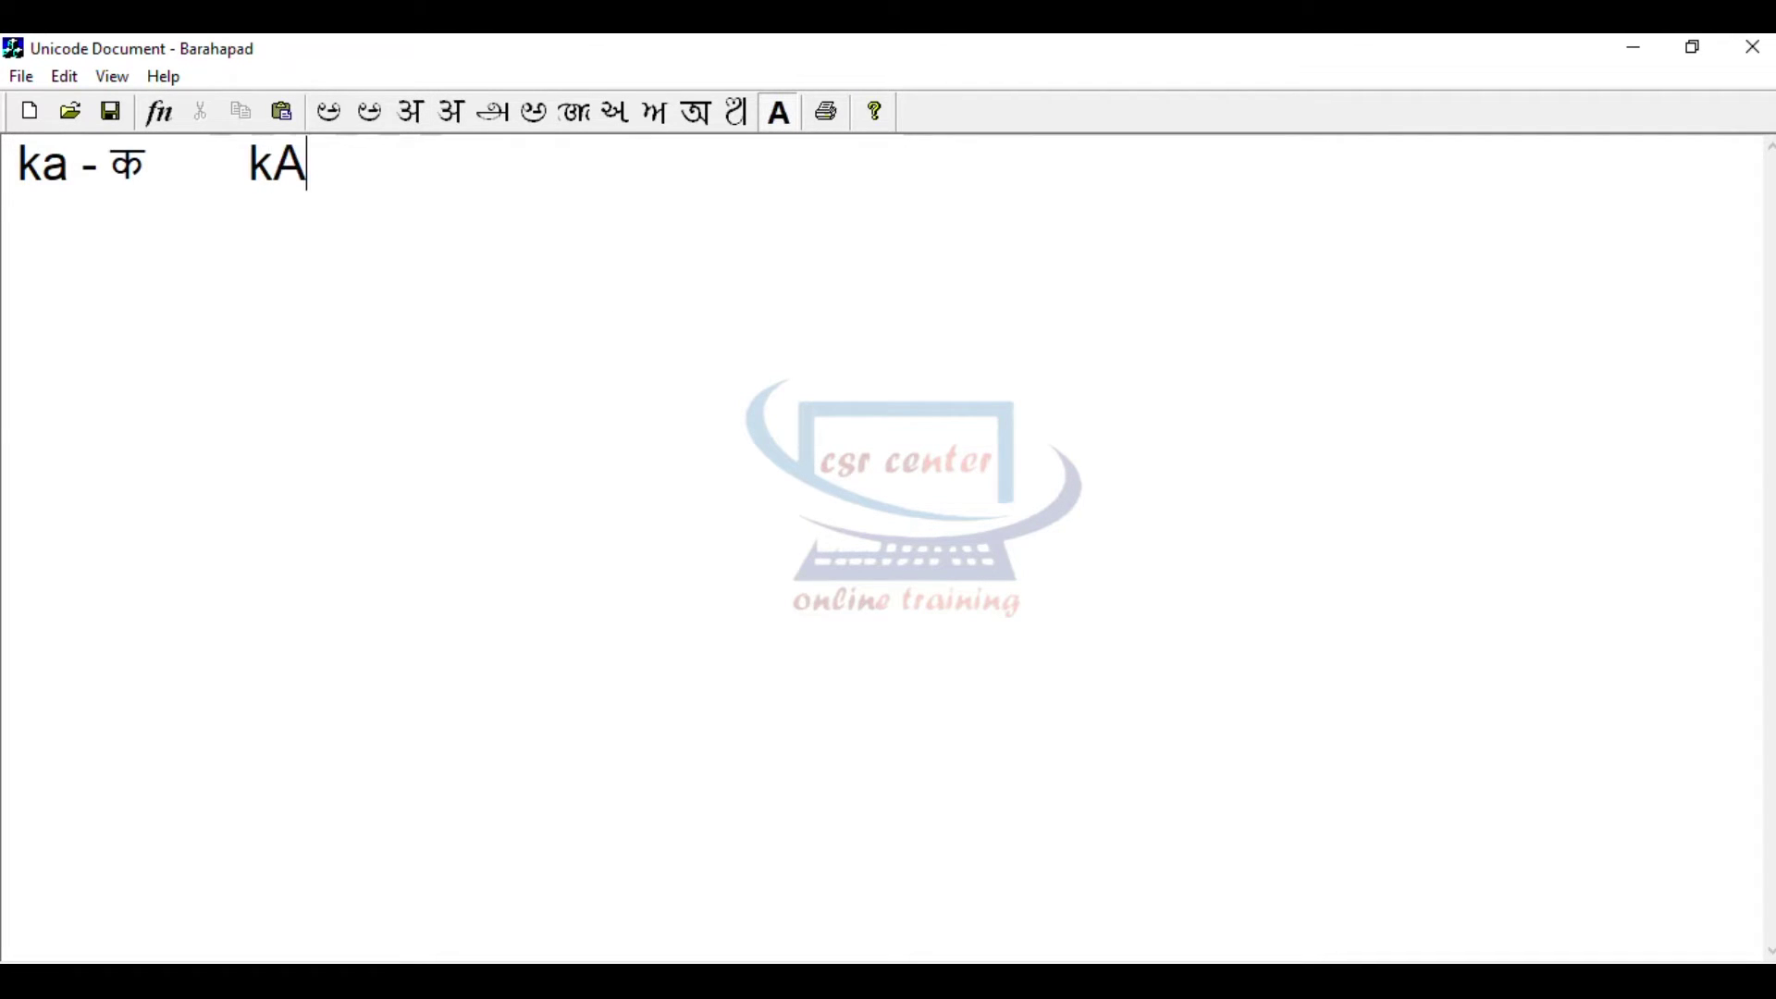
{"action": "type", "text": " -"}
{"action": "key", "text": "F11"}
{"action": "type", "text": "kA"}
{"action": "key", "text": "F11"}
- Add the entry "kaa - का" in the next column, with the spelling in English and the result in Hindi script
{"action": "key", "text": "Tab"}
{"action": "type", "text": "k"}
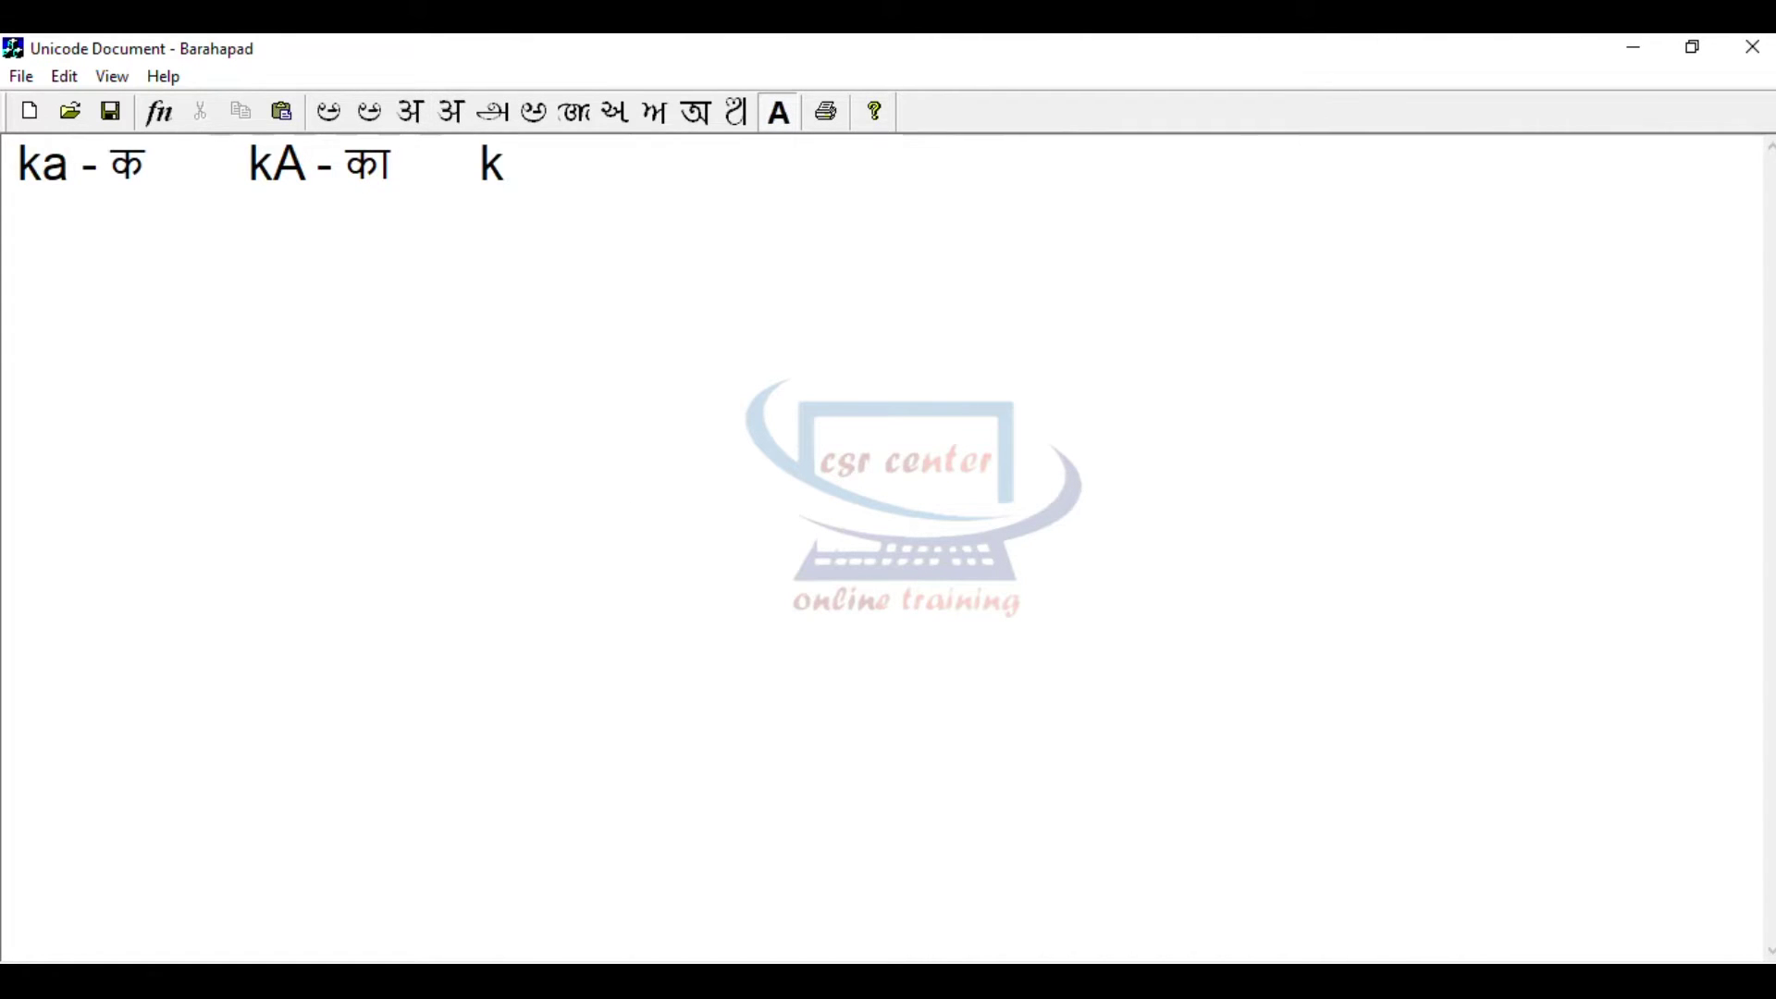
{"action": "type", "text": "aa -"}
{"action": "key", "text": "F11"}
{"action": "type", "text": "kaa"}
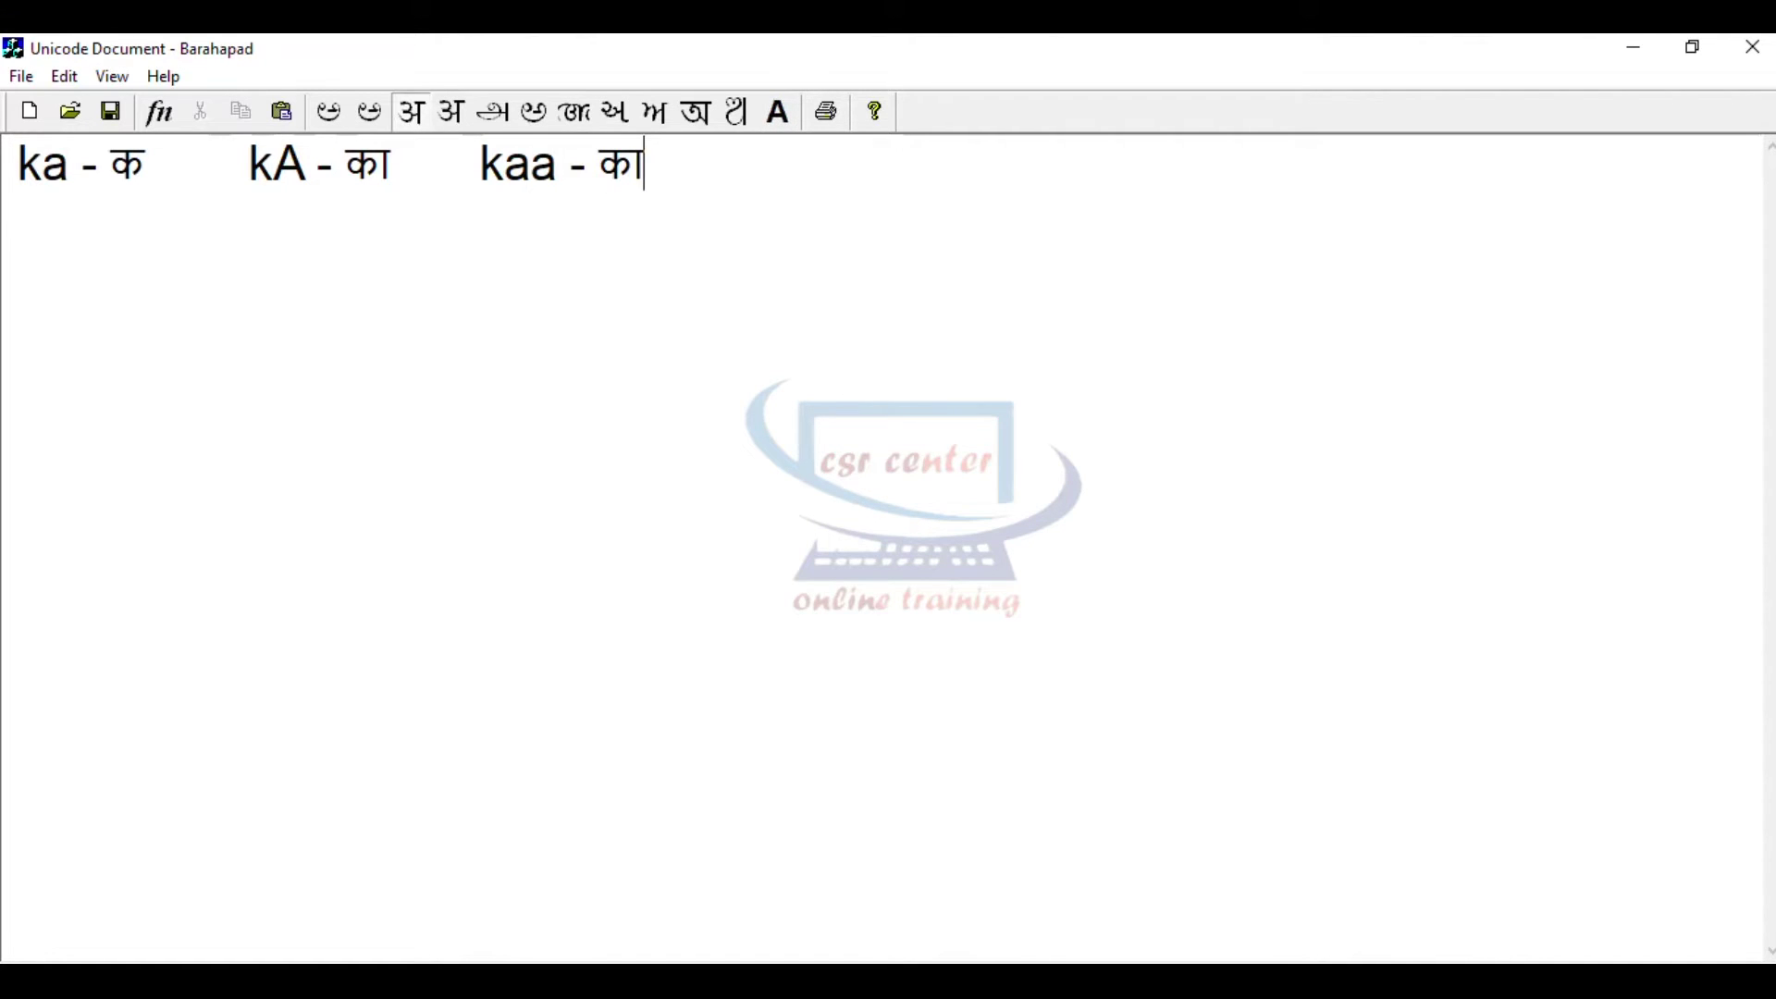
- Add the entry "ki - कि" in the next column, with the spelling in English and the result in Hindi script
{"action": "key", "text": "Tab"}
{"action": "key", "text": "F12"}
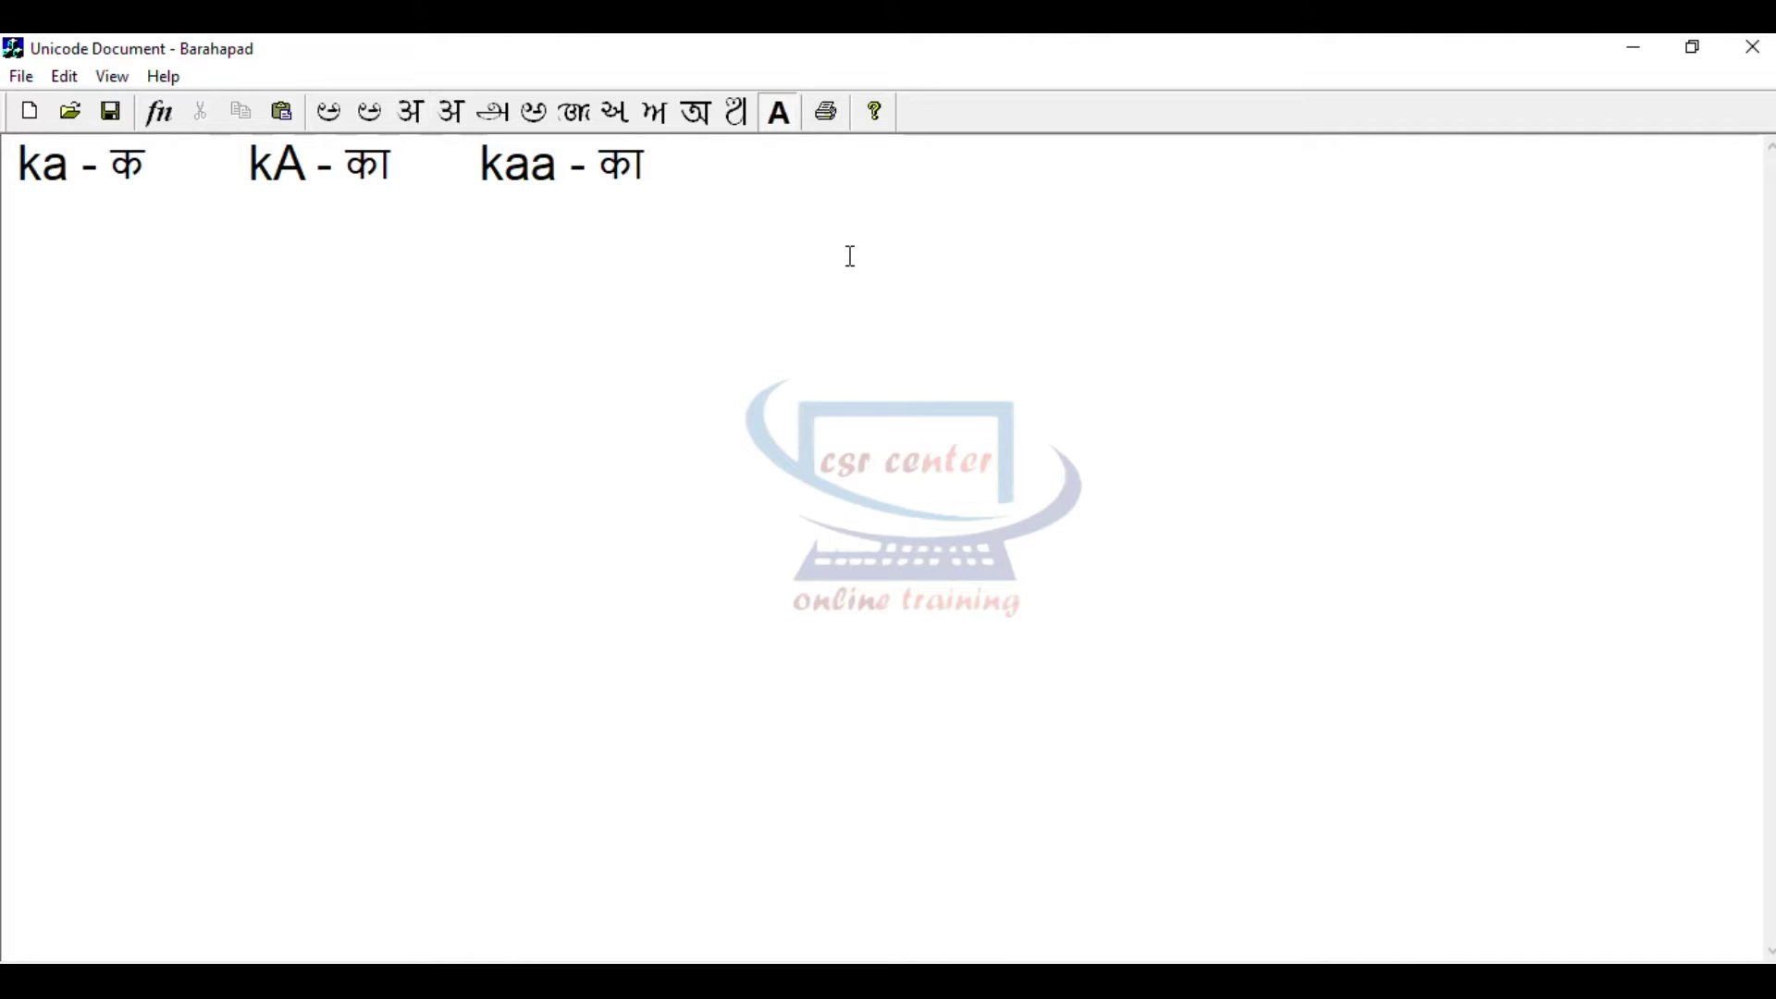
{"action": "type", "text": "ki -"}
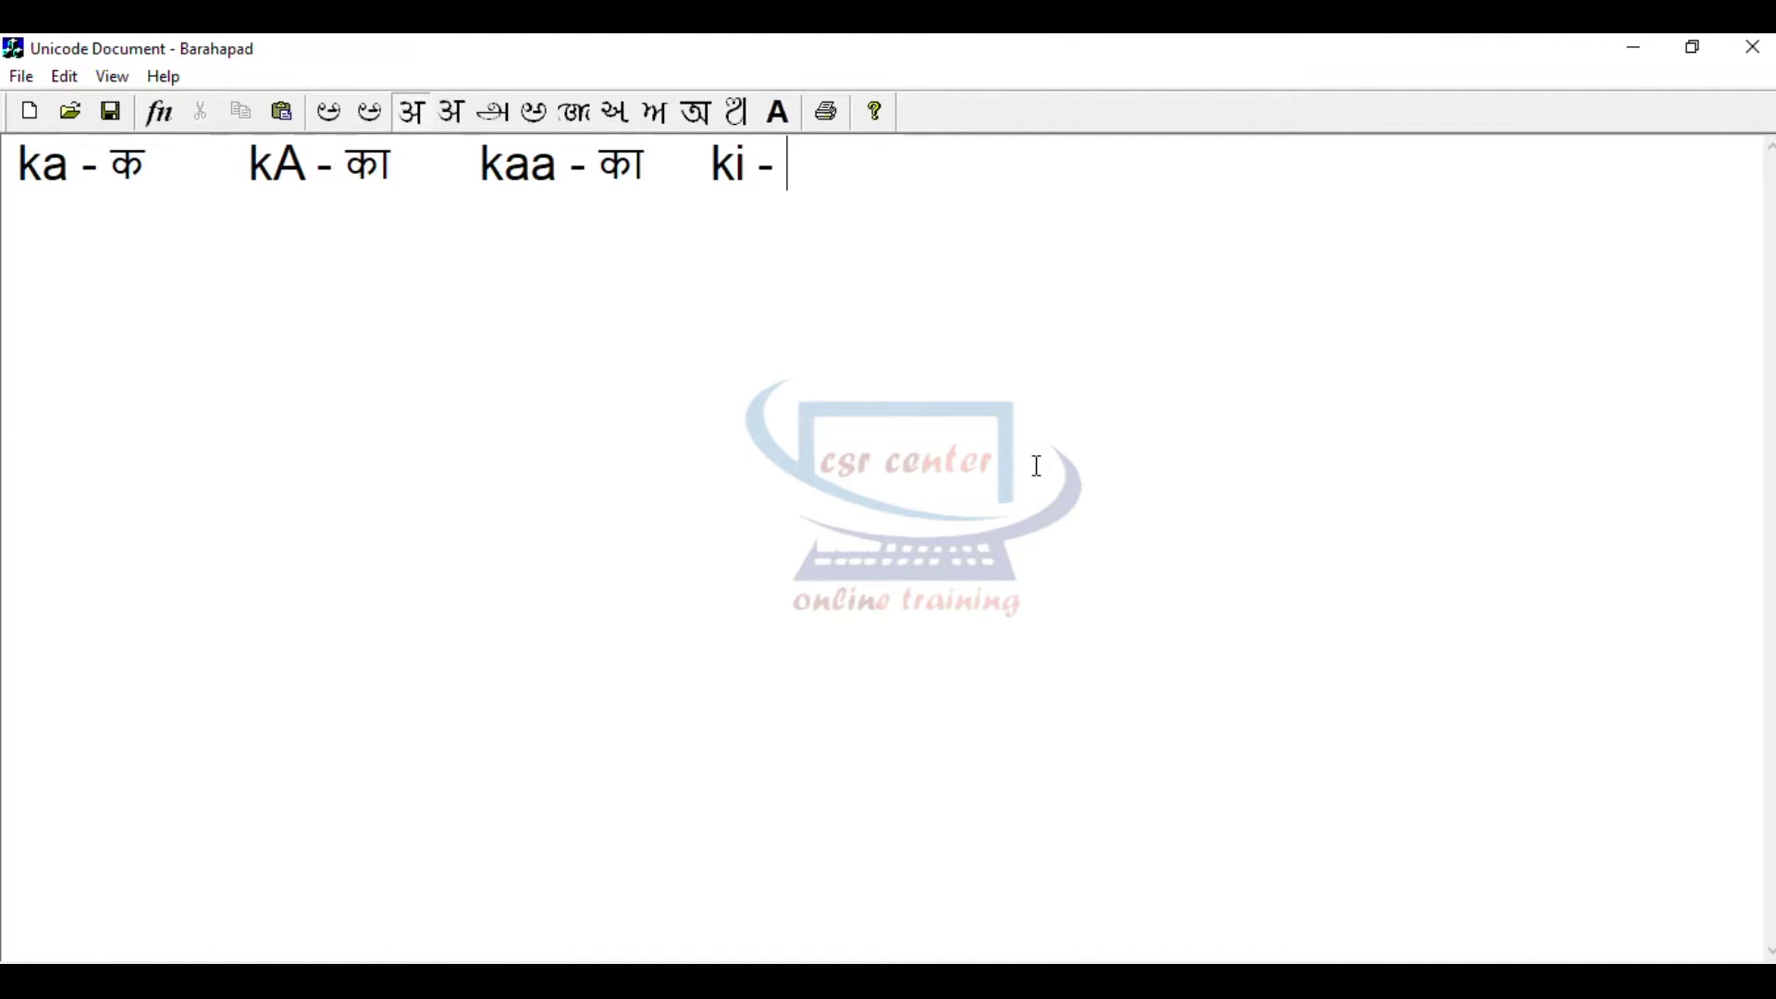
{"action": "key", "text": "F12"}
{"action": "type", "text": "ki"}
{"action": "key", "text": "F12"}
- Add the entry "kI - की" in the next column, with the spelling in English and the result in Hindi script
{"action": "key", "text": "Tab"}
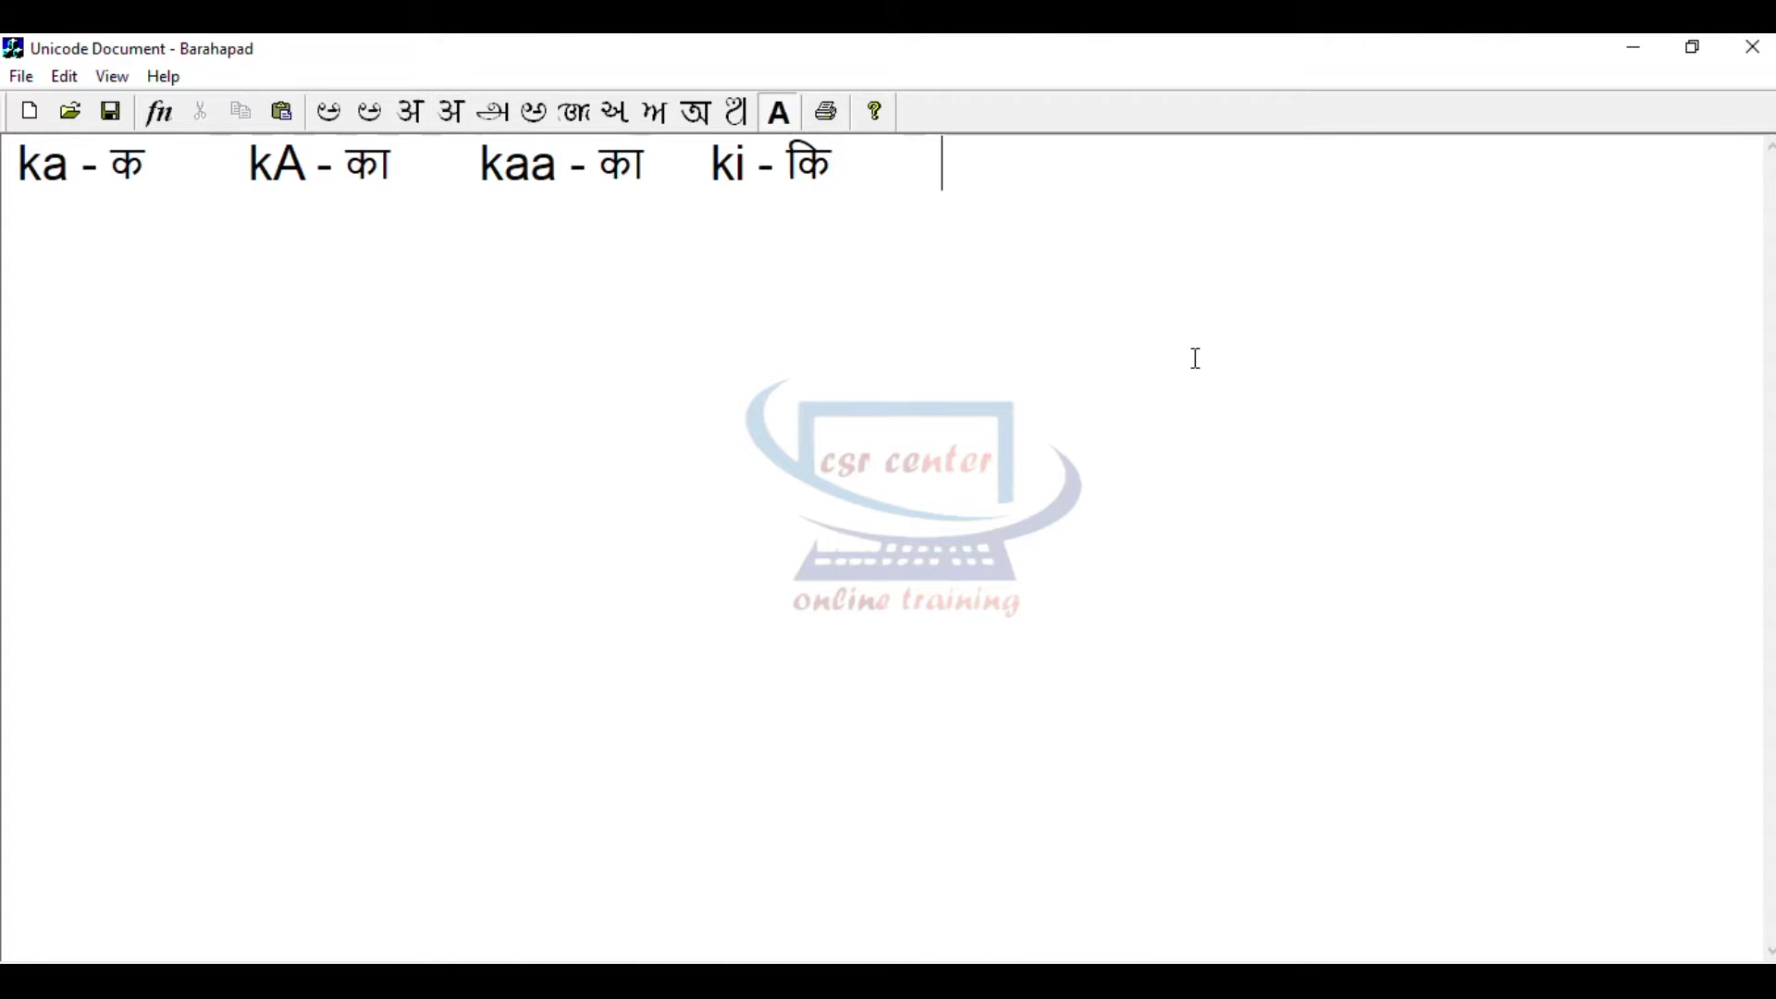
{"action": "type", "text": "kI -"}
{"action": "key", "text": "F12"}
{"action": "type", "text": "kI"}
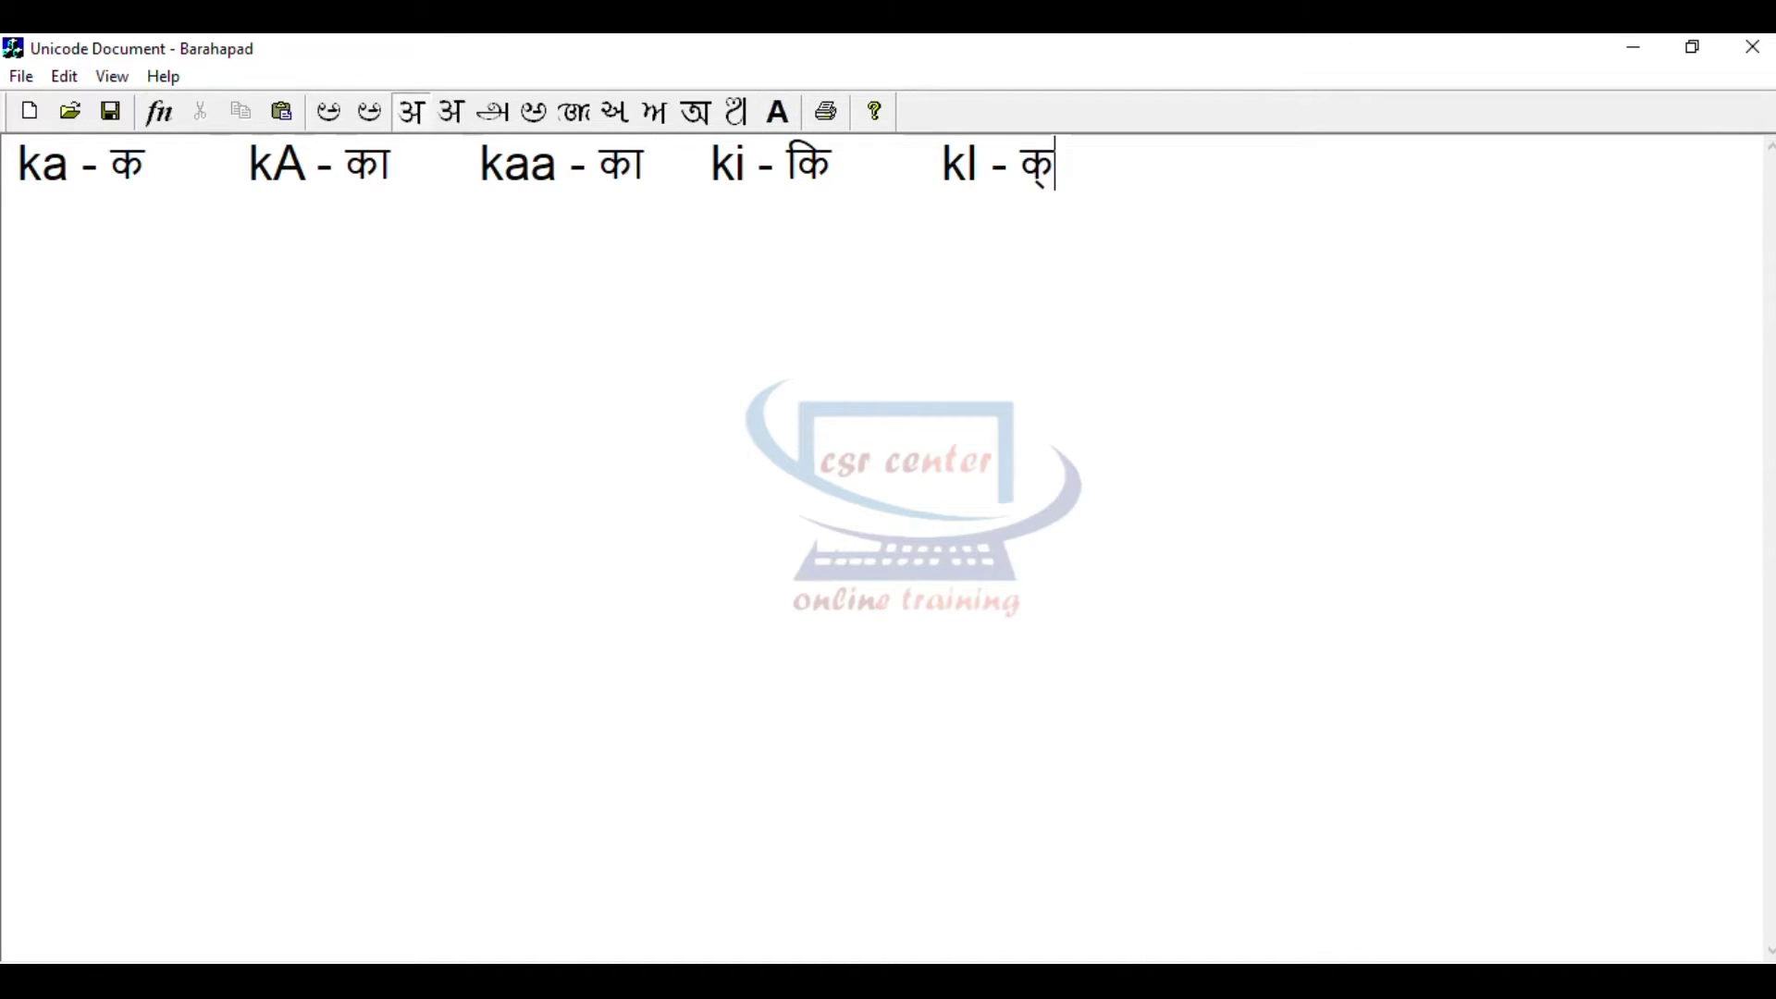
{"action": "key", "text": "F12"}
- Add the entry "ku - कु" in the next column, with the spelling in English and the result in Hindi script
{"action": "key", "text": "Tab"}
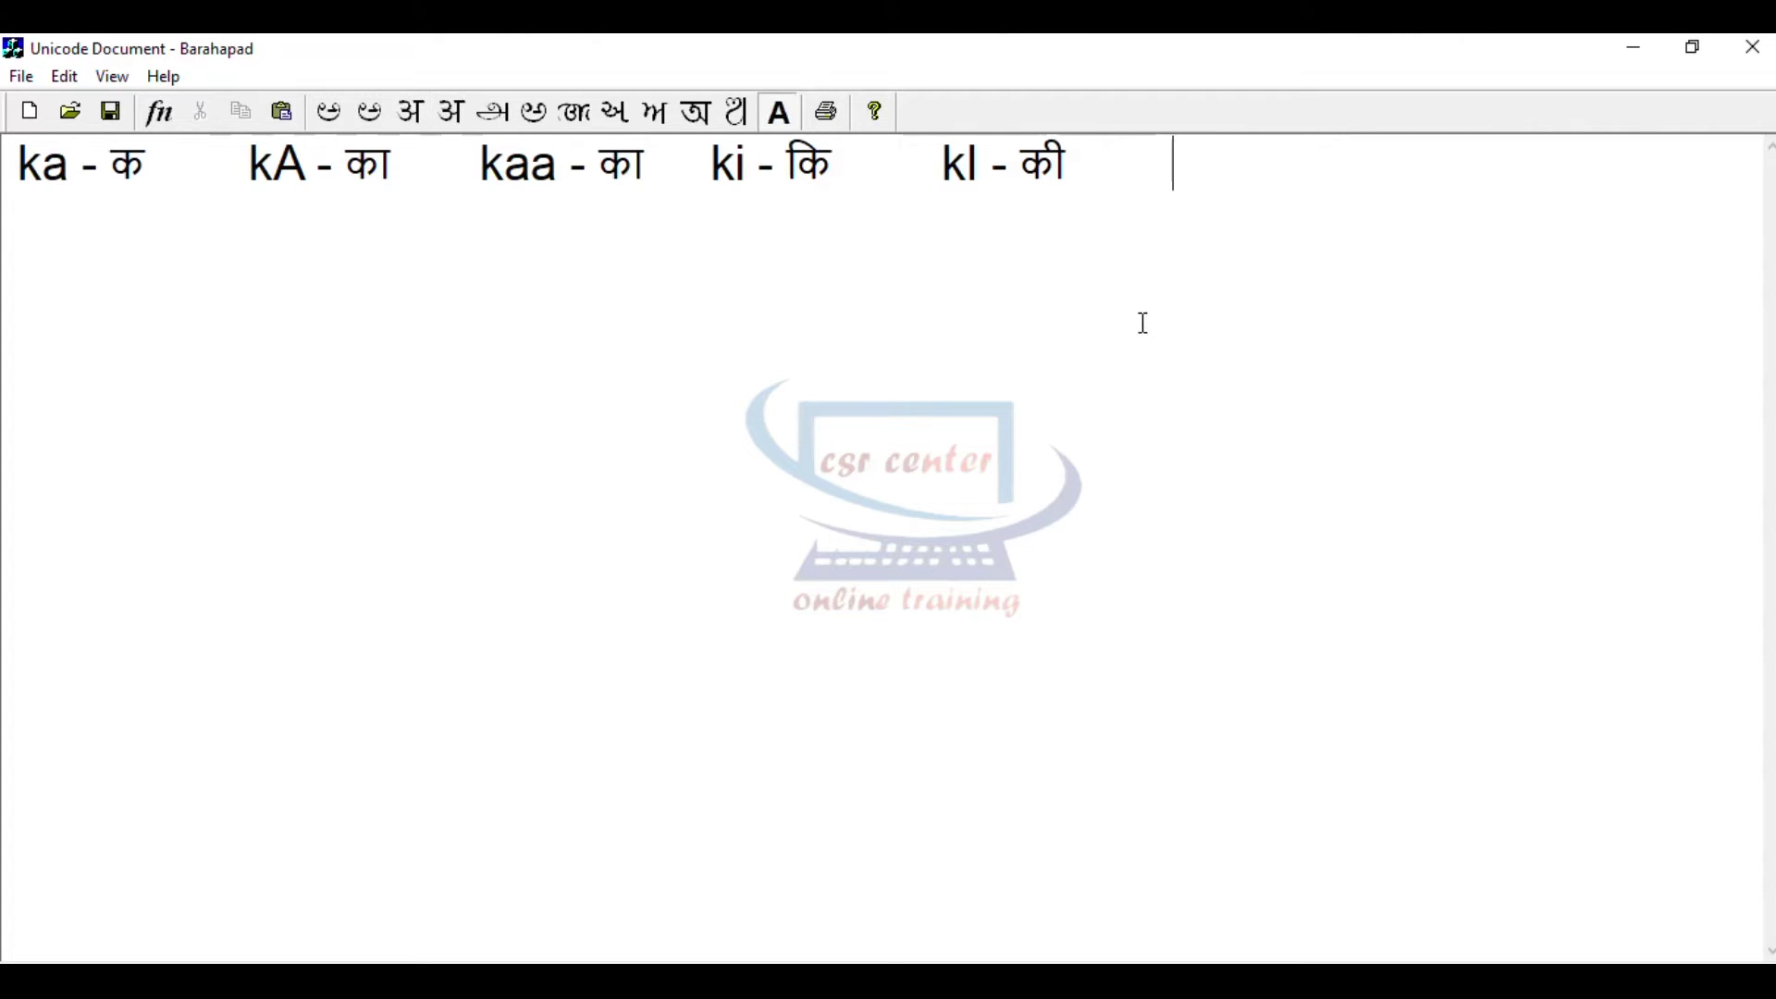
{"action": "type", "text": "k"}
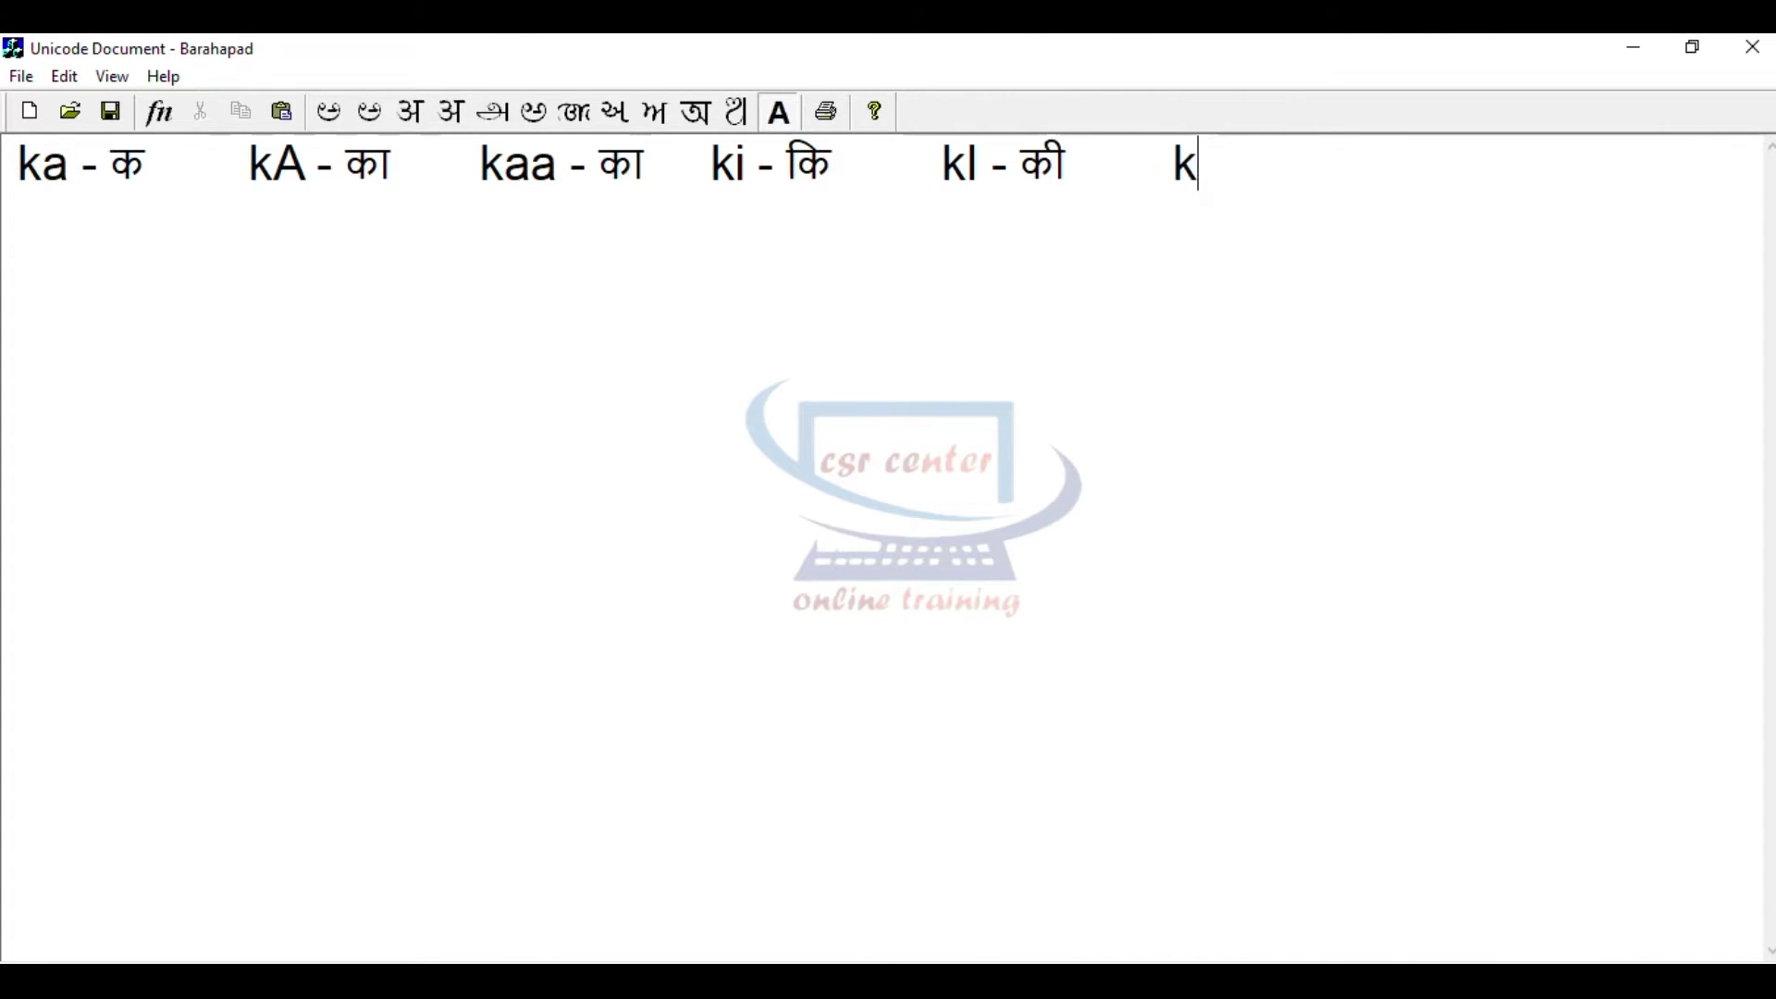
{"action": "type", "text": "u -"}
{"action": "key", "text": "F12"}
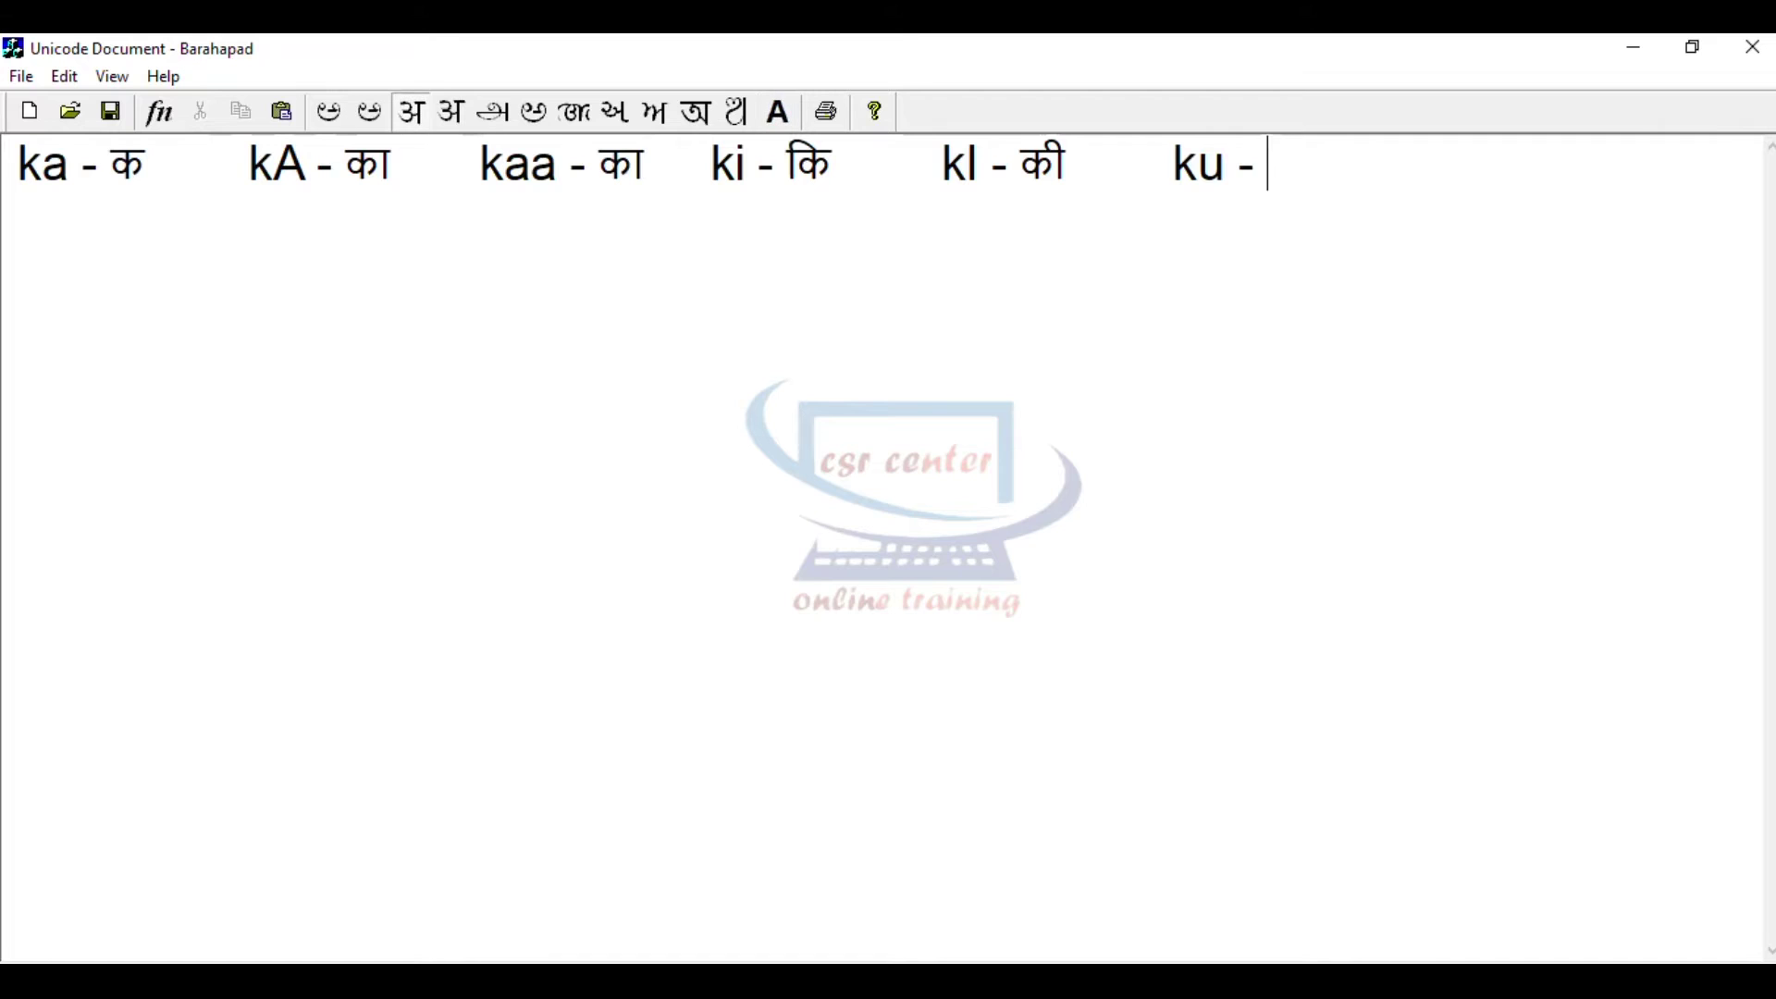
{"action": "type", "text": "ku"}
{"action": "type", "text": "u"}
{"action": "key", "text": "F12"}
- Add the entry "kU - कू" as the last column of the first row, with the result in Hindi script
{"action": "key", "text": "Tab"}
{"action": "type", "text": "k"}
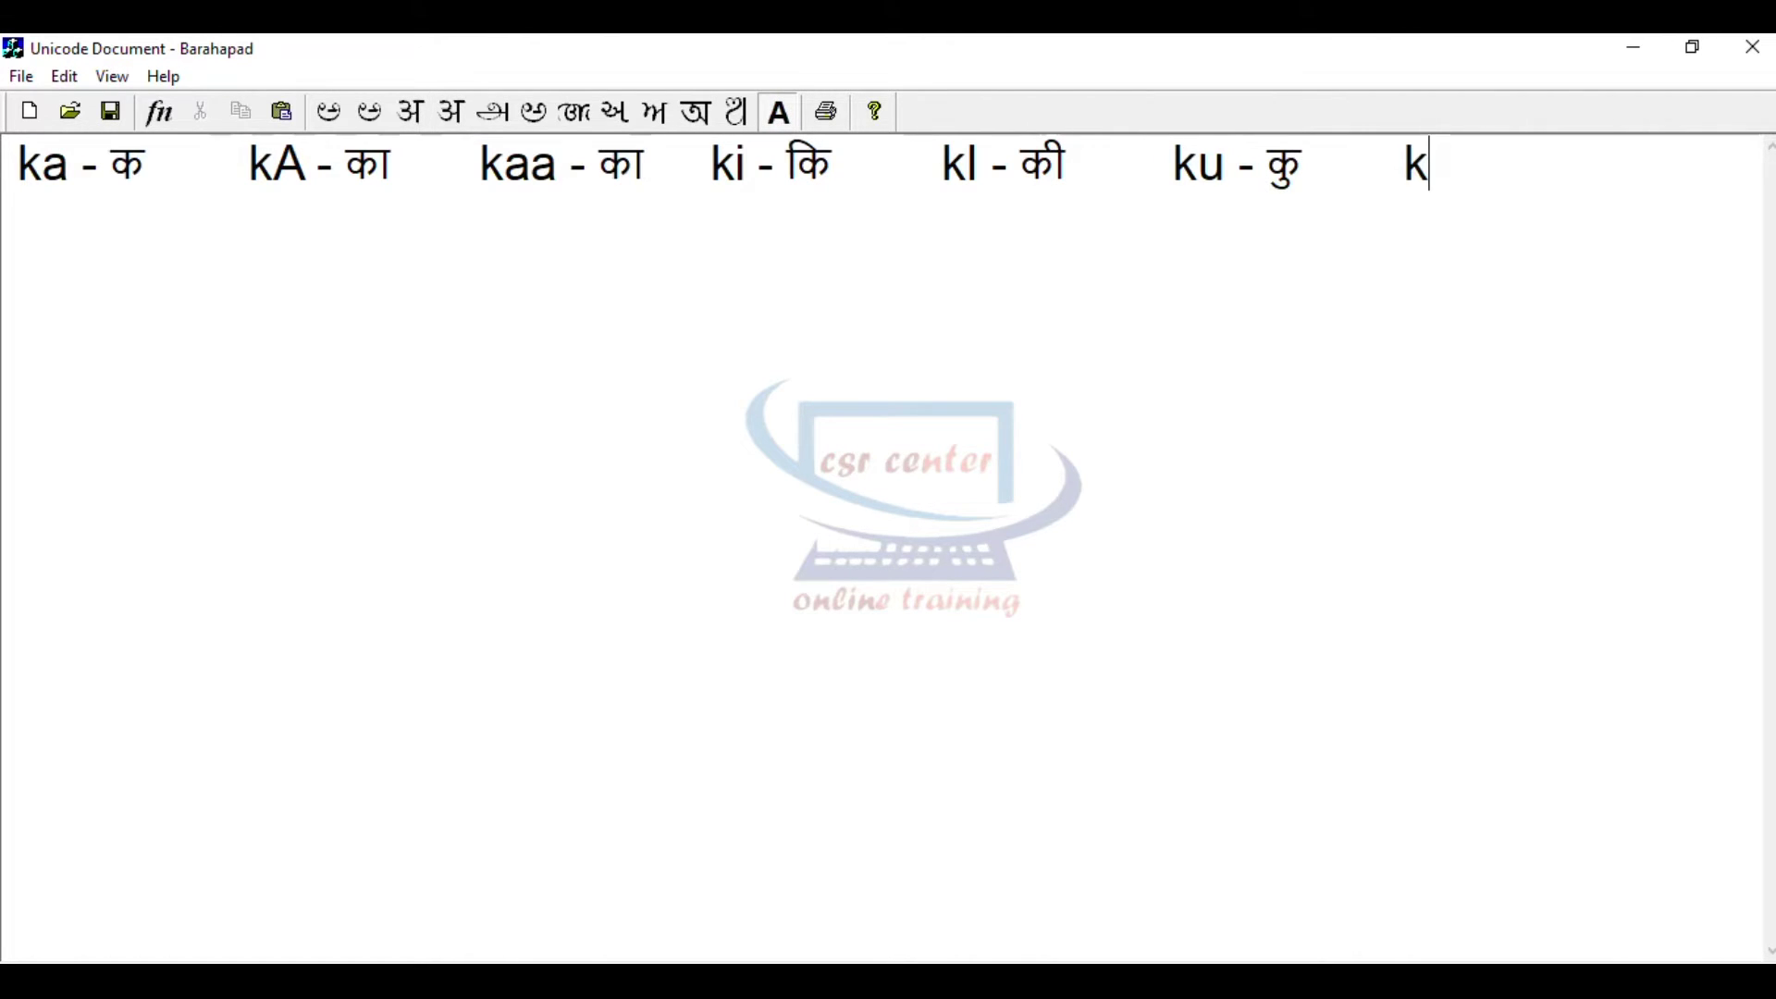
{"action": "type", "text": "U"}
{"action": "key", "text": "F12"}
{"action": "type", "text": "- कु\tk"}
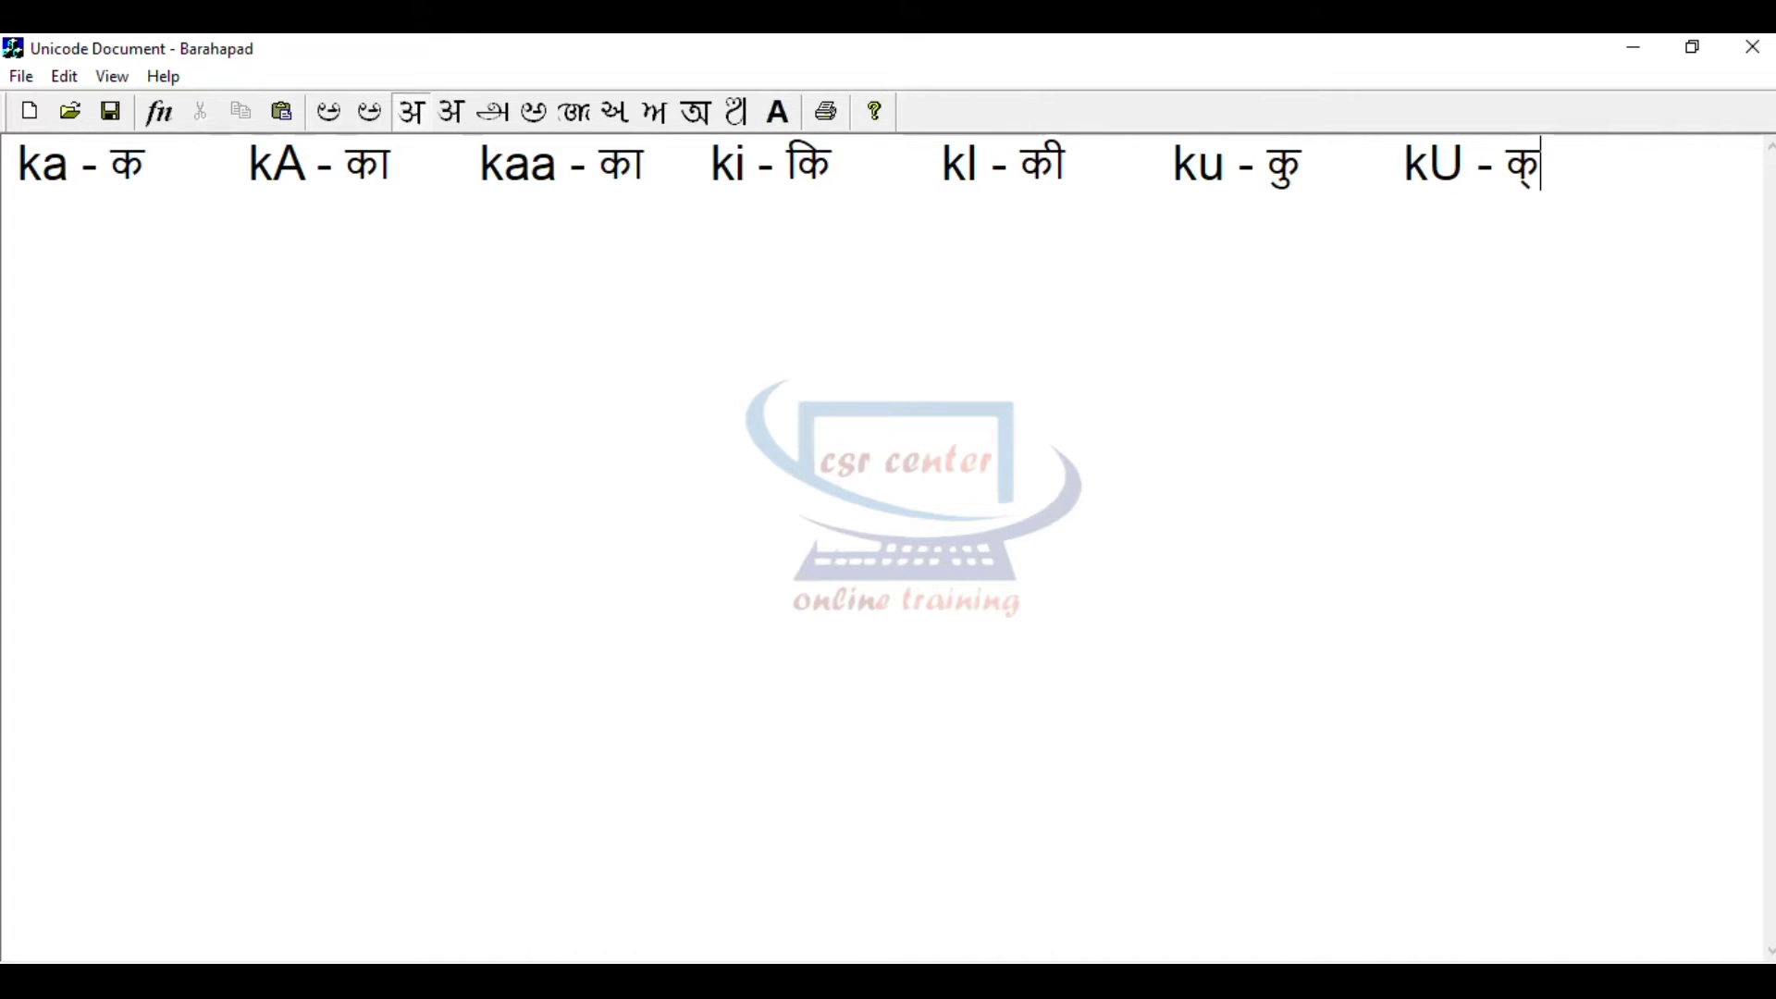
{"action": "type", "text": "U"}
- Start a second row with the entry "kRu - कृ", English spelling followed by the Hindi character
{"action": "key", "text": "Return"}
{"action": "key", "text": "F12"}
{"action": "type", "text": "kR"}
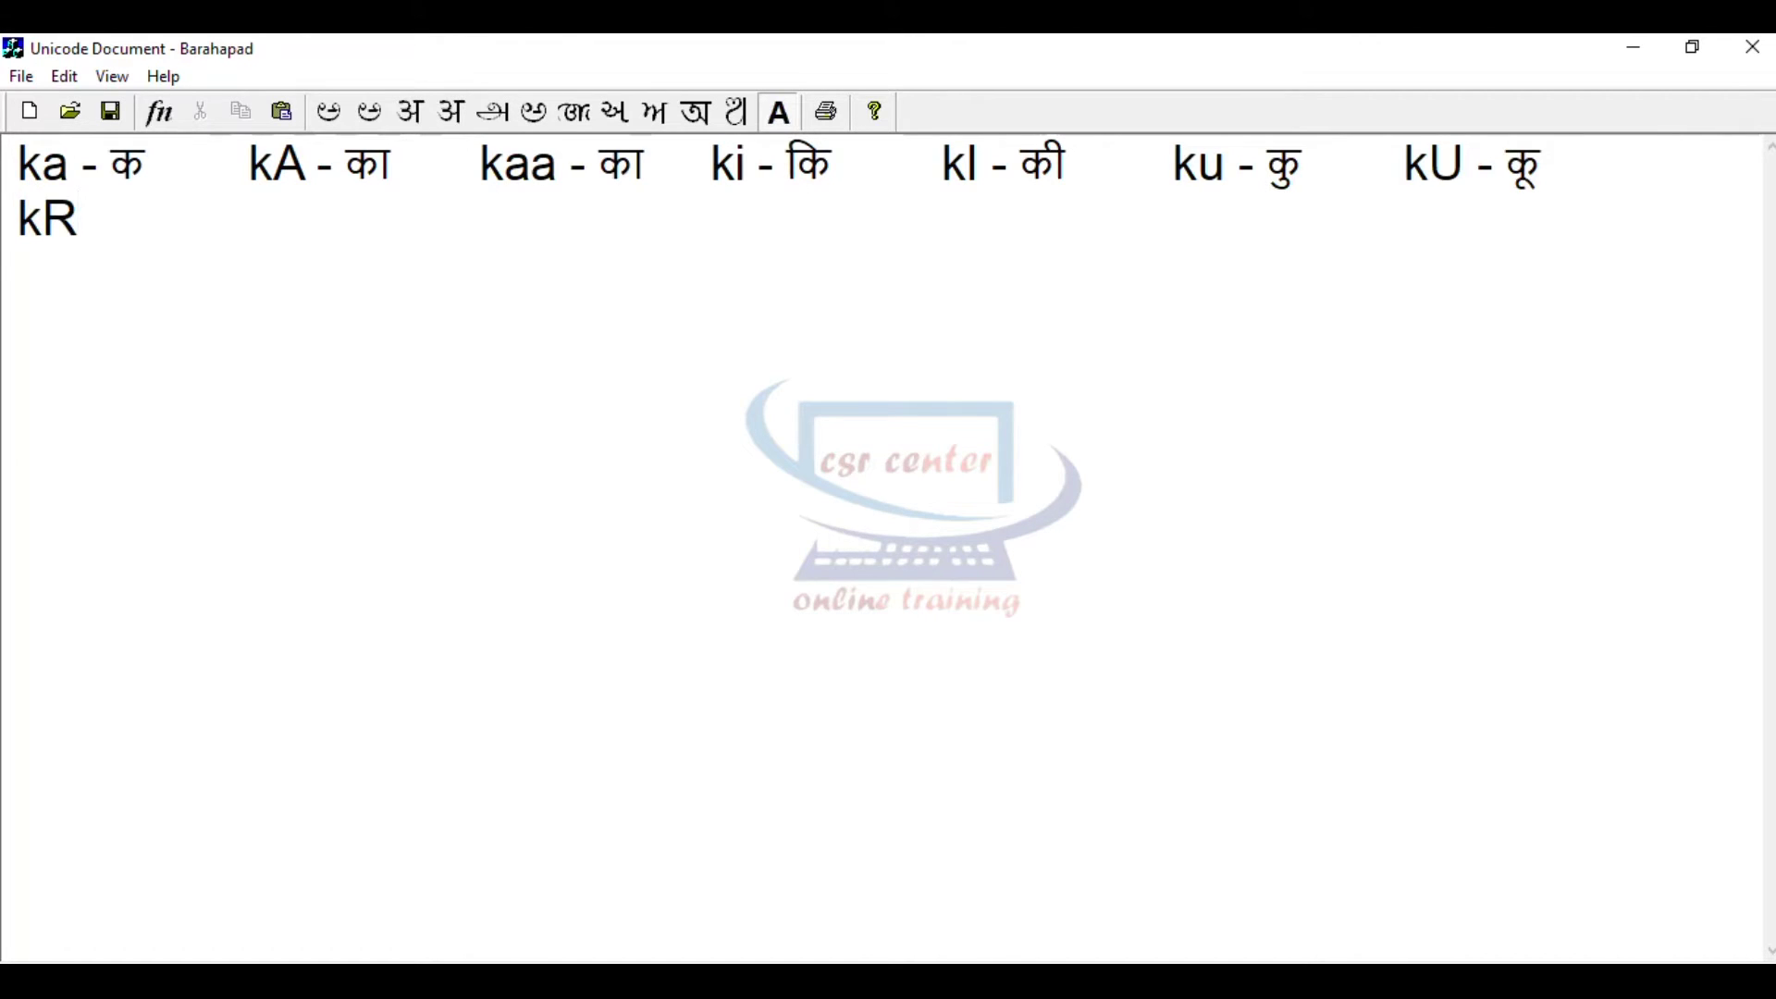
{"action": "type", "text": "u -"}
{"action": "key", "text": "F12"}
{"action": "type", "text": "k"}
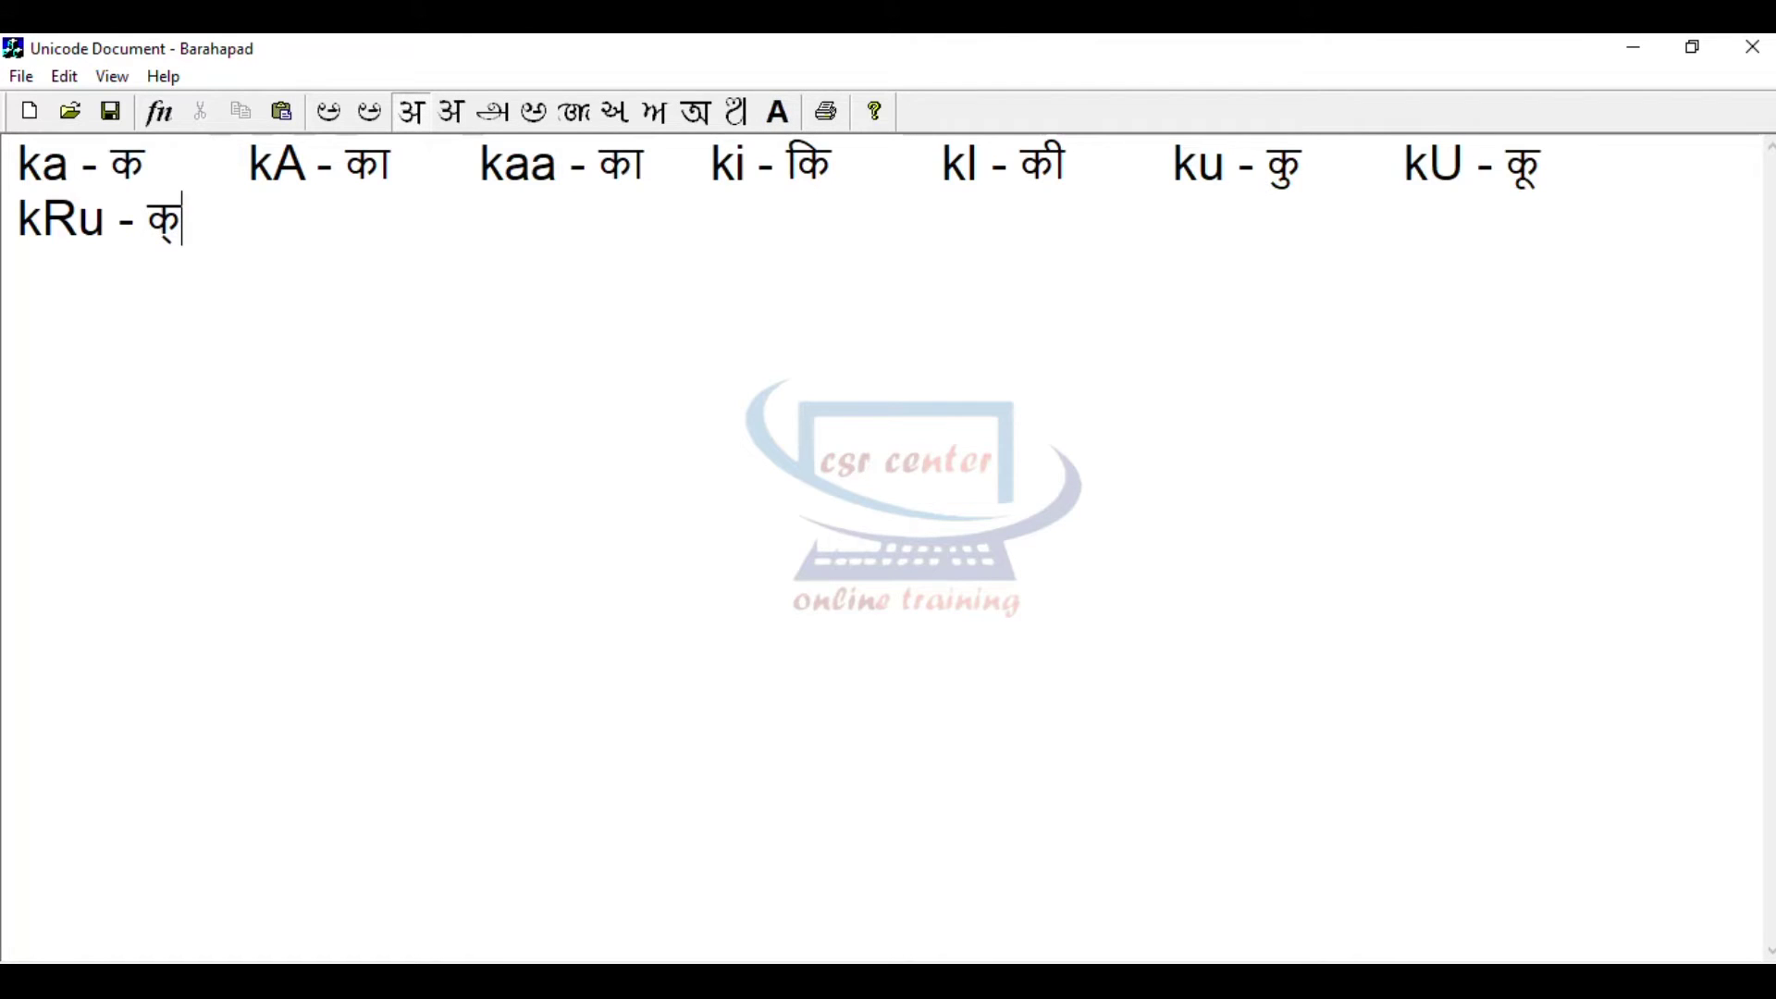
{"action": "type", "text": "Ru"}
{"action": "key", "text": "F12"}
- Add the entry "ke - के" in the next column of the second row, switching to Hindi for the result
{"action": "key", "text": "Tab"}
{"action": "type", "text": "k"}
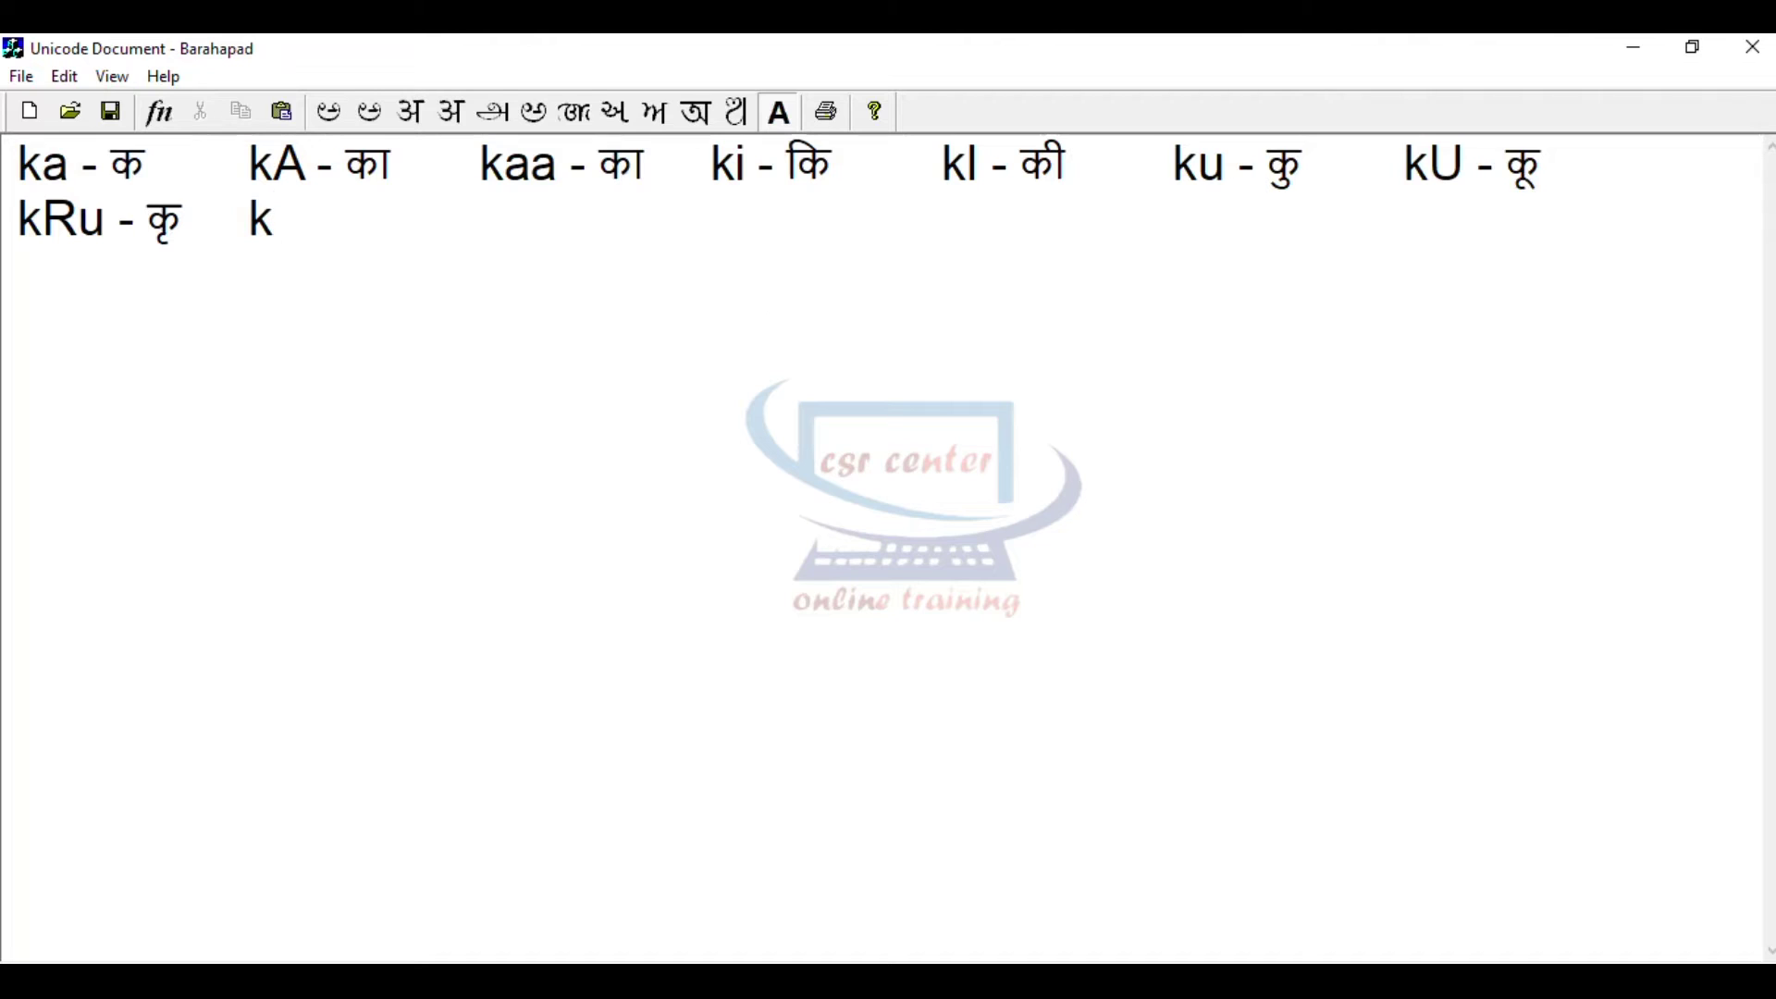
{"action": "type", "text": "e -"}
{"action": "key", "text": "F12"}
{"action": "type", "text": "ke"}
- Add the entry "kai - कै" in the next column of the second row, switching to Hindi for the result
{"action": "key", "text": "Tab"}
{"action": "key", "text": "F12"}
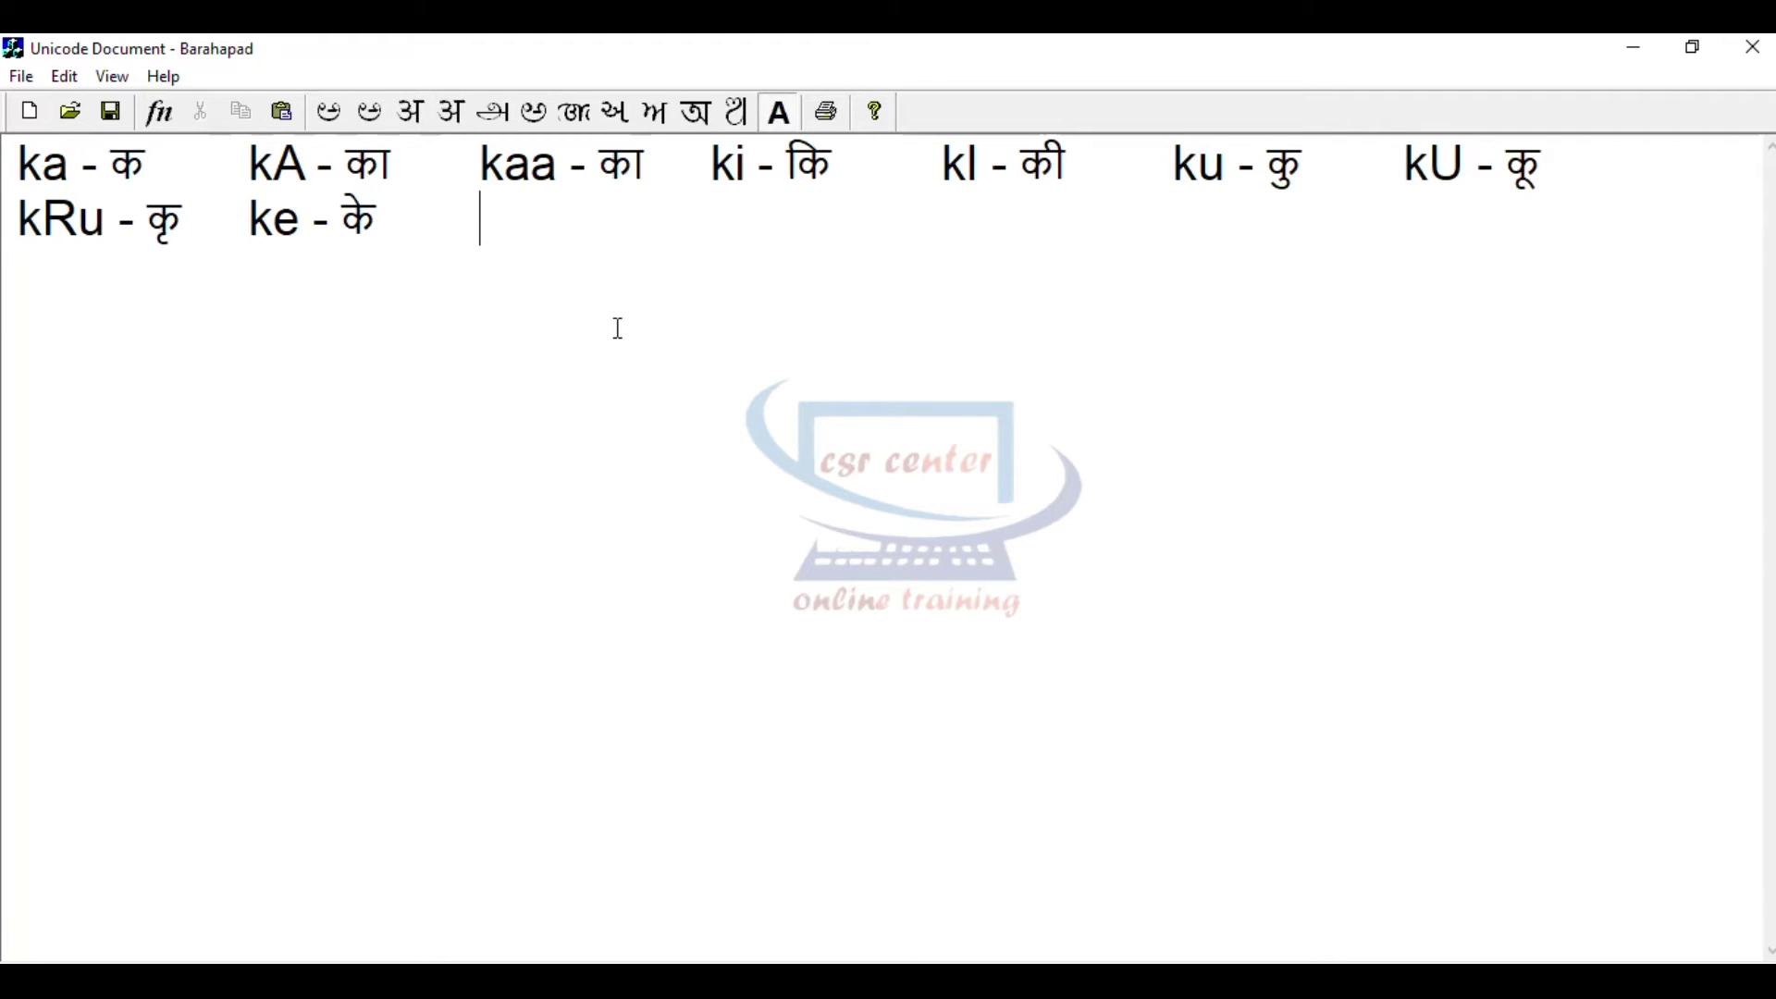
{"action": "type", "text": "kai -"}
{"action": "key", "text": "F12"}
{"action": "type", "text": "kai"}
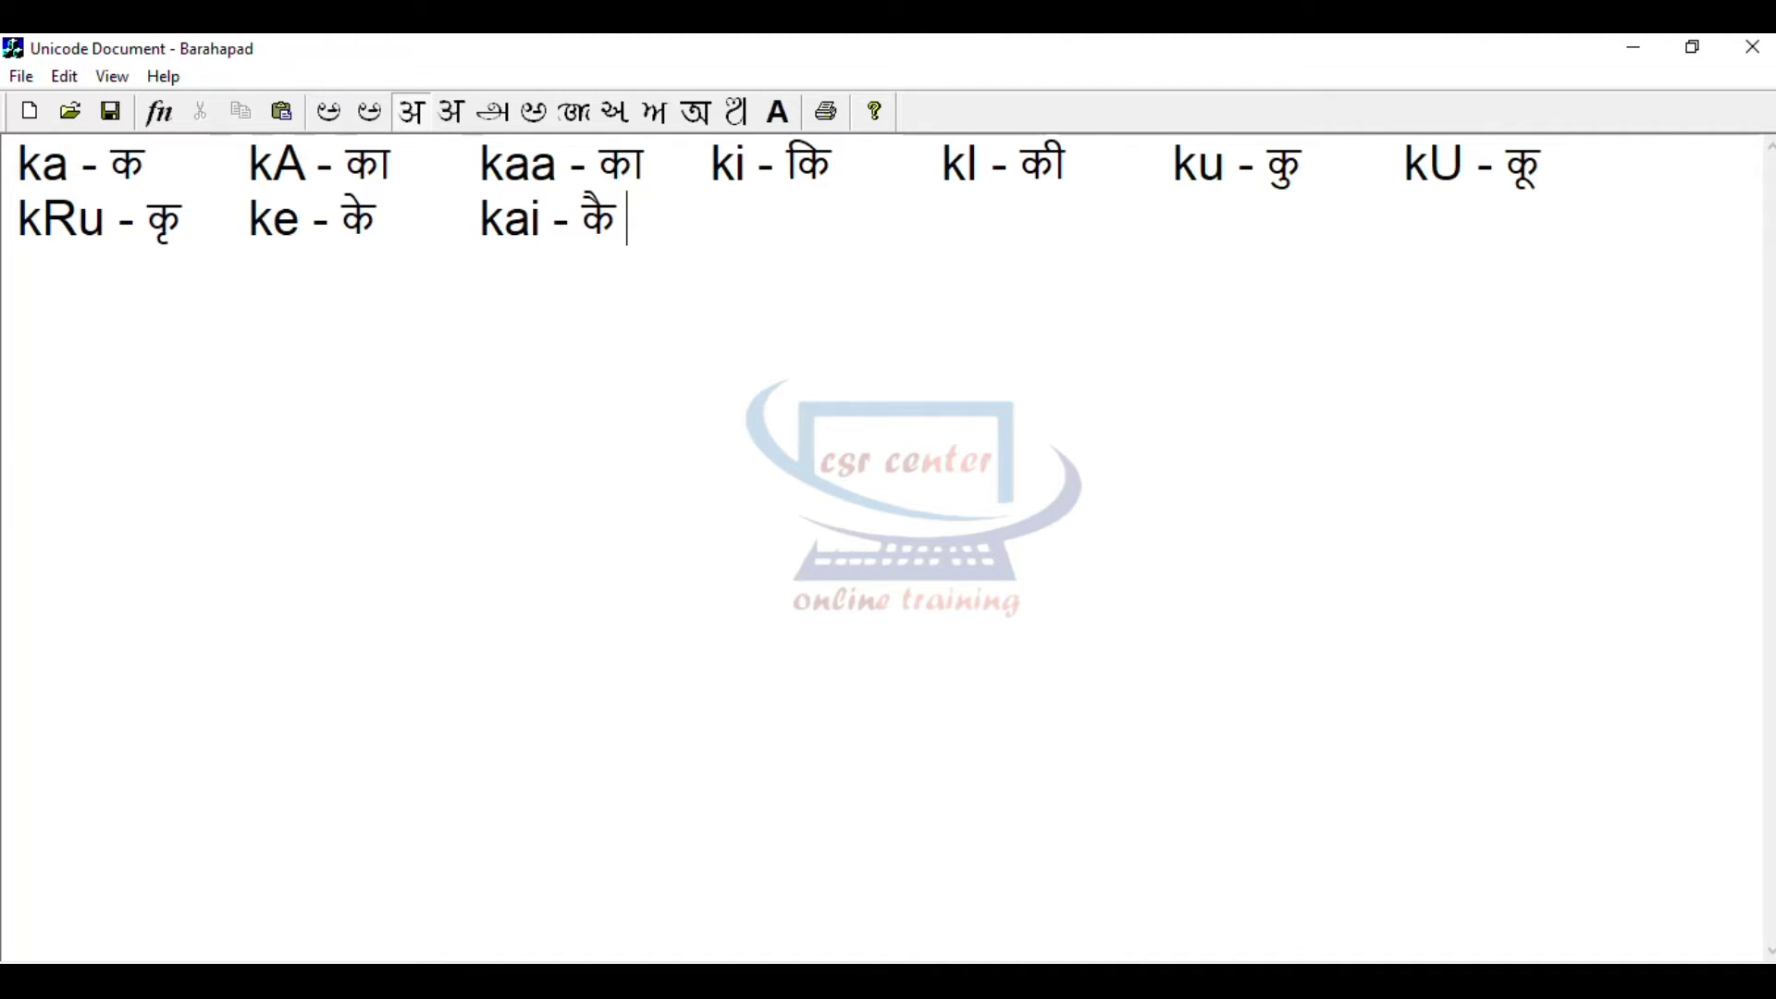
{"action": "key", "text": "F12"}
- Add the entry "ko - को" in the next column of the second row, switching to Hindi for the result
{"action": "key", "text": "Tab"}
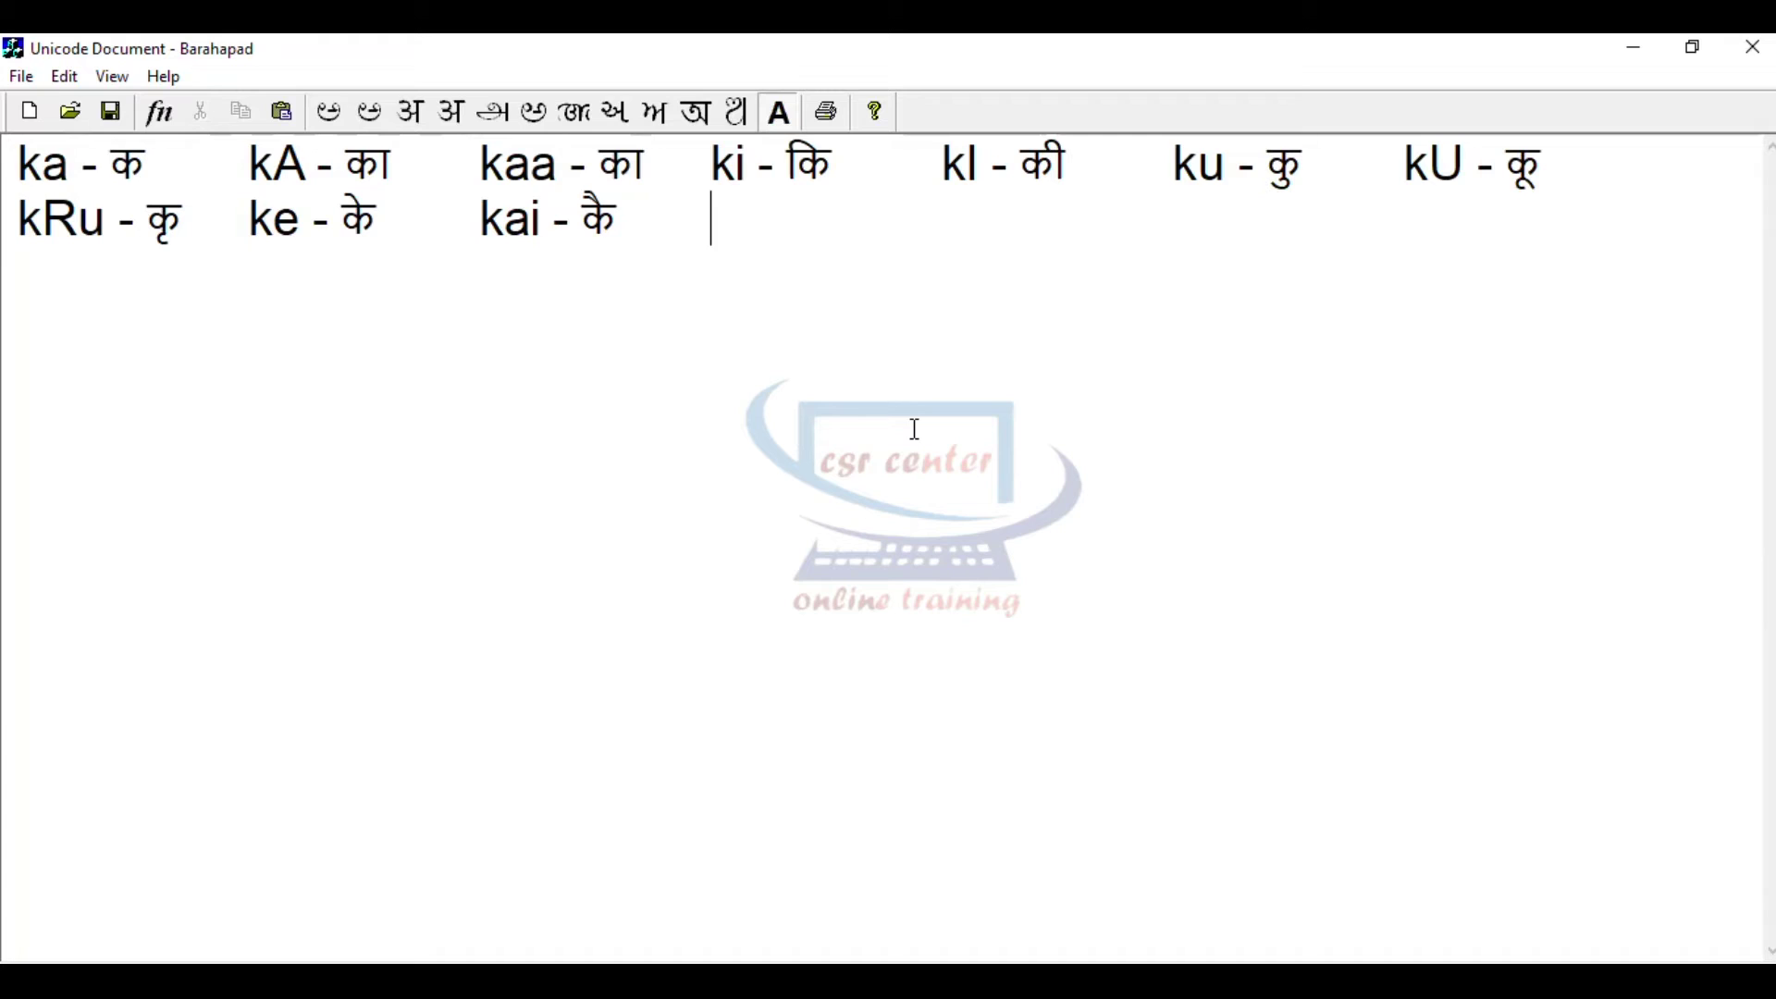
{"action": "type", "text": "ko"}
{"action": "type", "text": " -"}
{"action": "key", "text": "F12"}
{"action": "type", "text": "ko"}
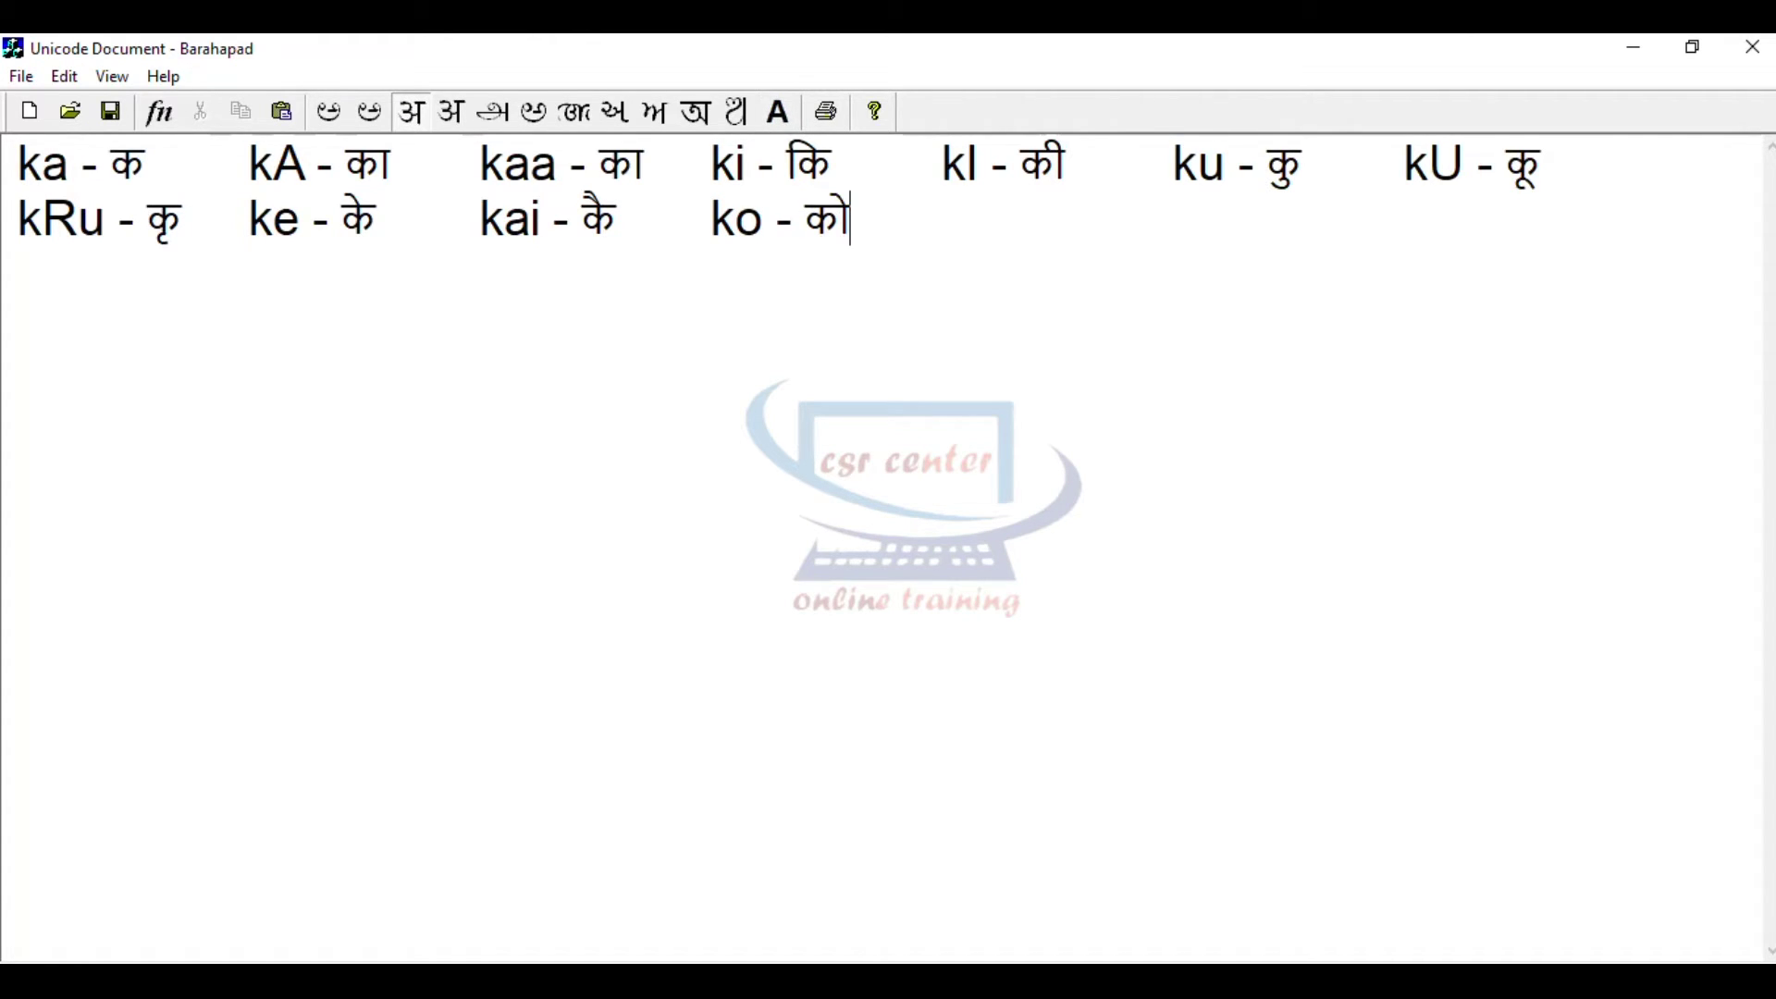
{"action": "key", "text": "F12"}
- Add the entry "kau - कौ" in the next column of the second row, switching to Hindi for the result
{"action": "key", "text": "Tab"}
{"action": "type", "text": "kau -"}
{"action": "key", "text": "F12"}
{"action": "type", "text": "kau"}
{"action": "key", "text": "F12"}
- Add the entry "kaM - कं" as the last column of the second row, with the result in Hindi script
{"action": "key", "text": "Tab"}
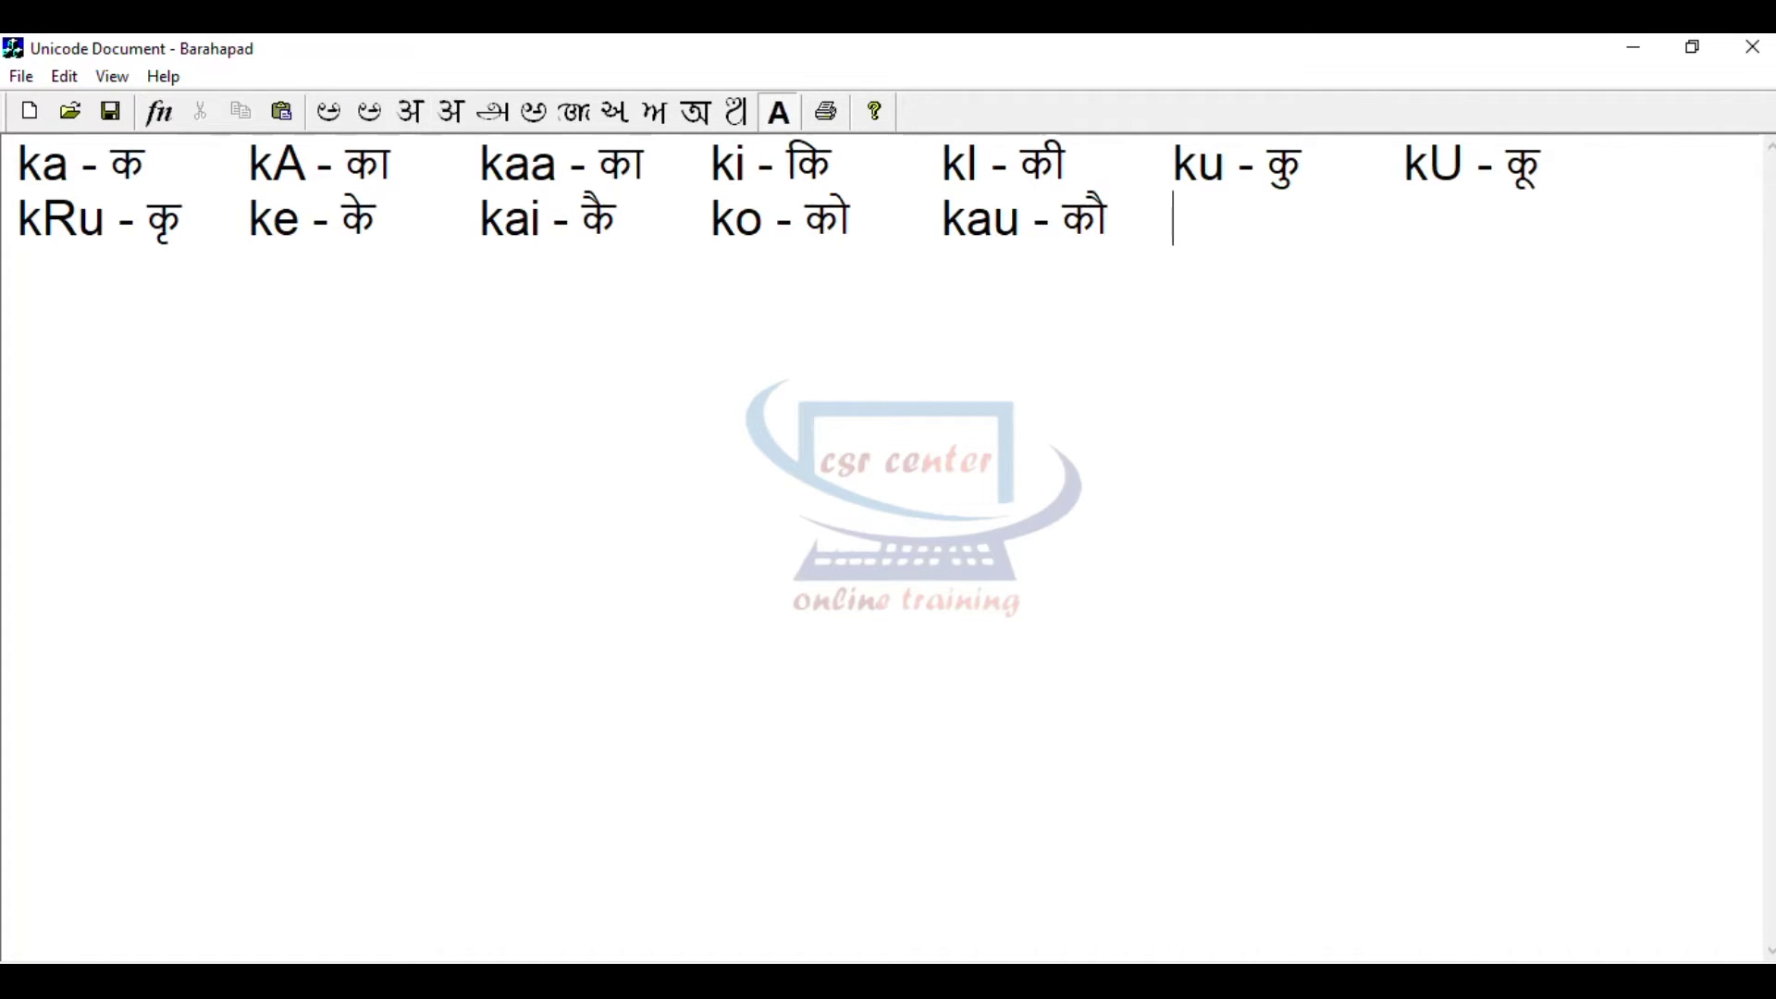
{"action": "type", "text": "kaM -"}
{"action": "key", "text": "F12"}
{"action": "type", "text": "kaM"}
{"action": "key", "text": "F12"}
- Start a third row with the entry "kaH - कः", English spelling followed by the Hindi character
{"action": "key", "text": "Return"}
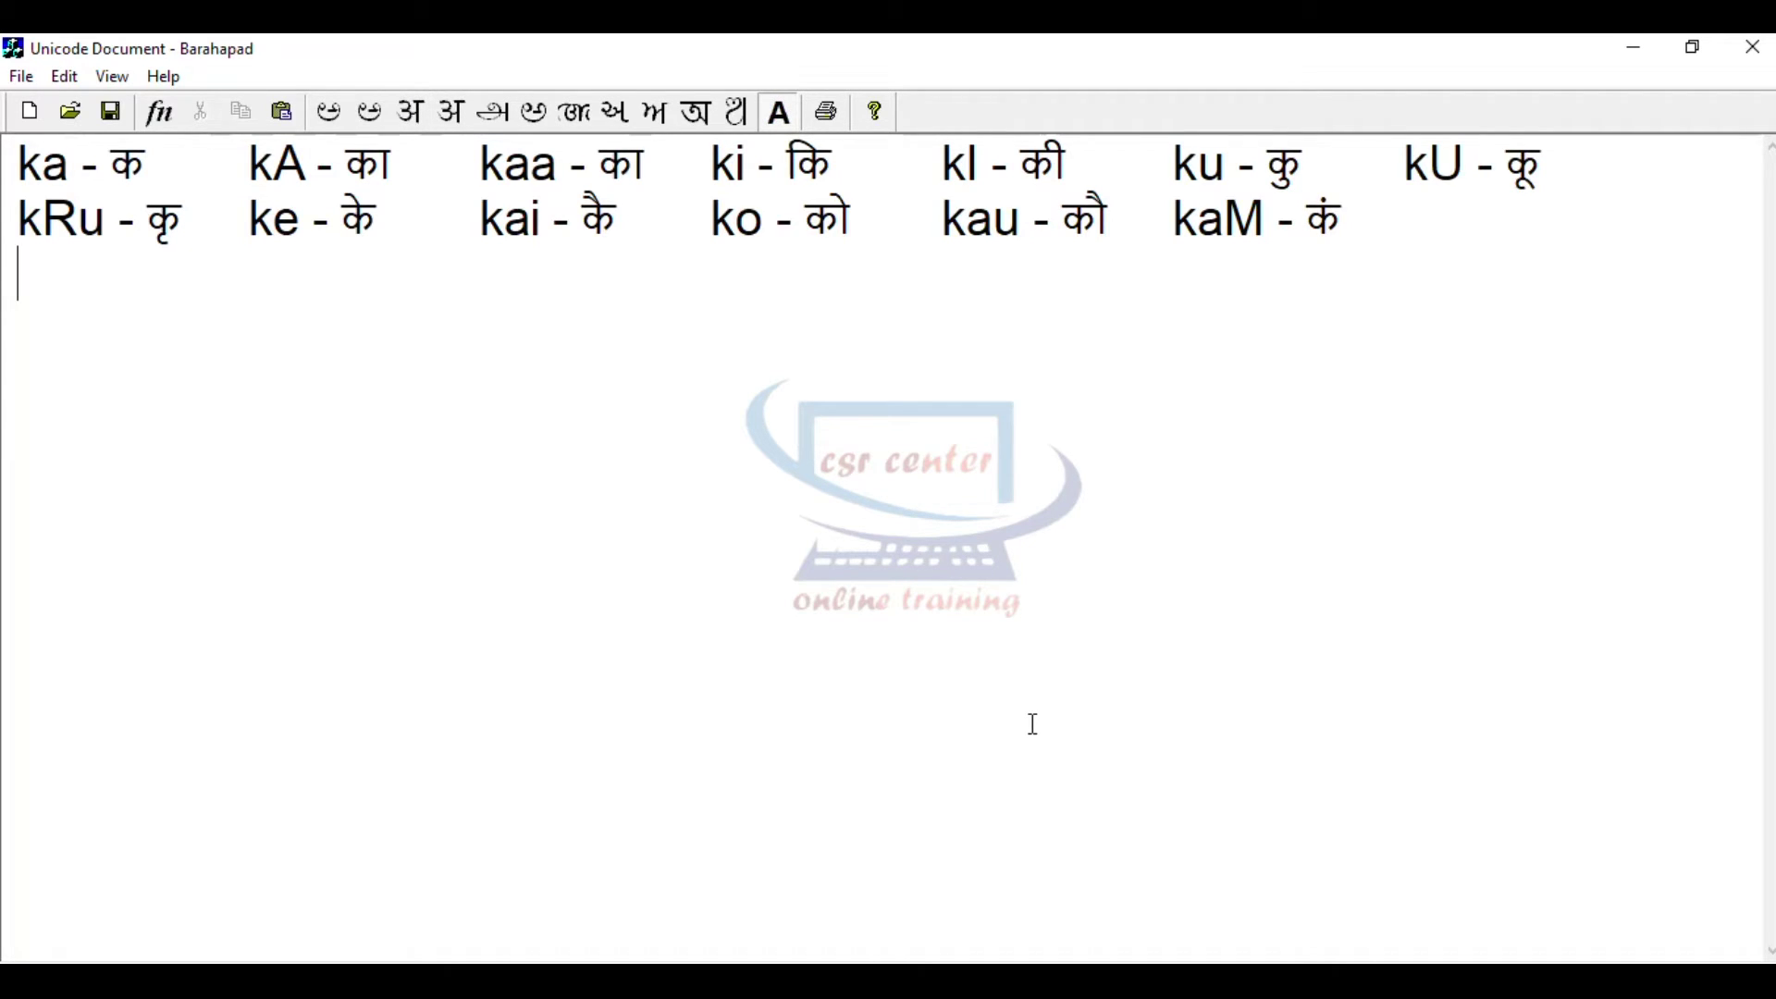
{"action": "type", "text": "kaH -"}
{"action": "key", "text": "F12"}
{"action": "type", "text": "kaH"}
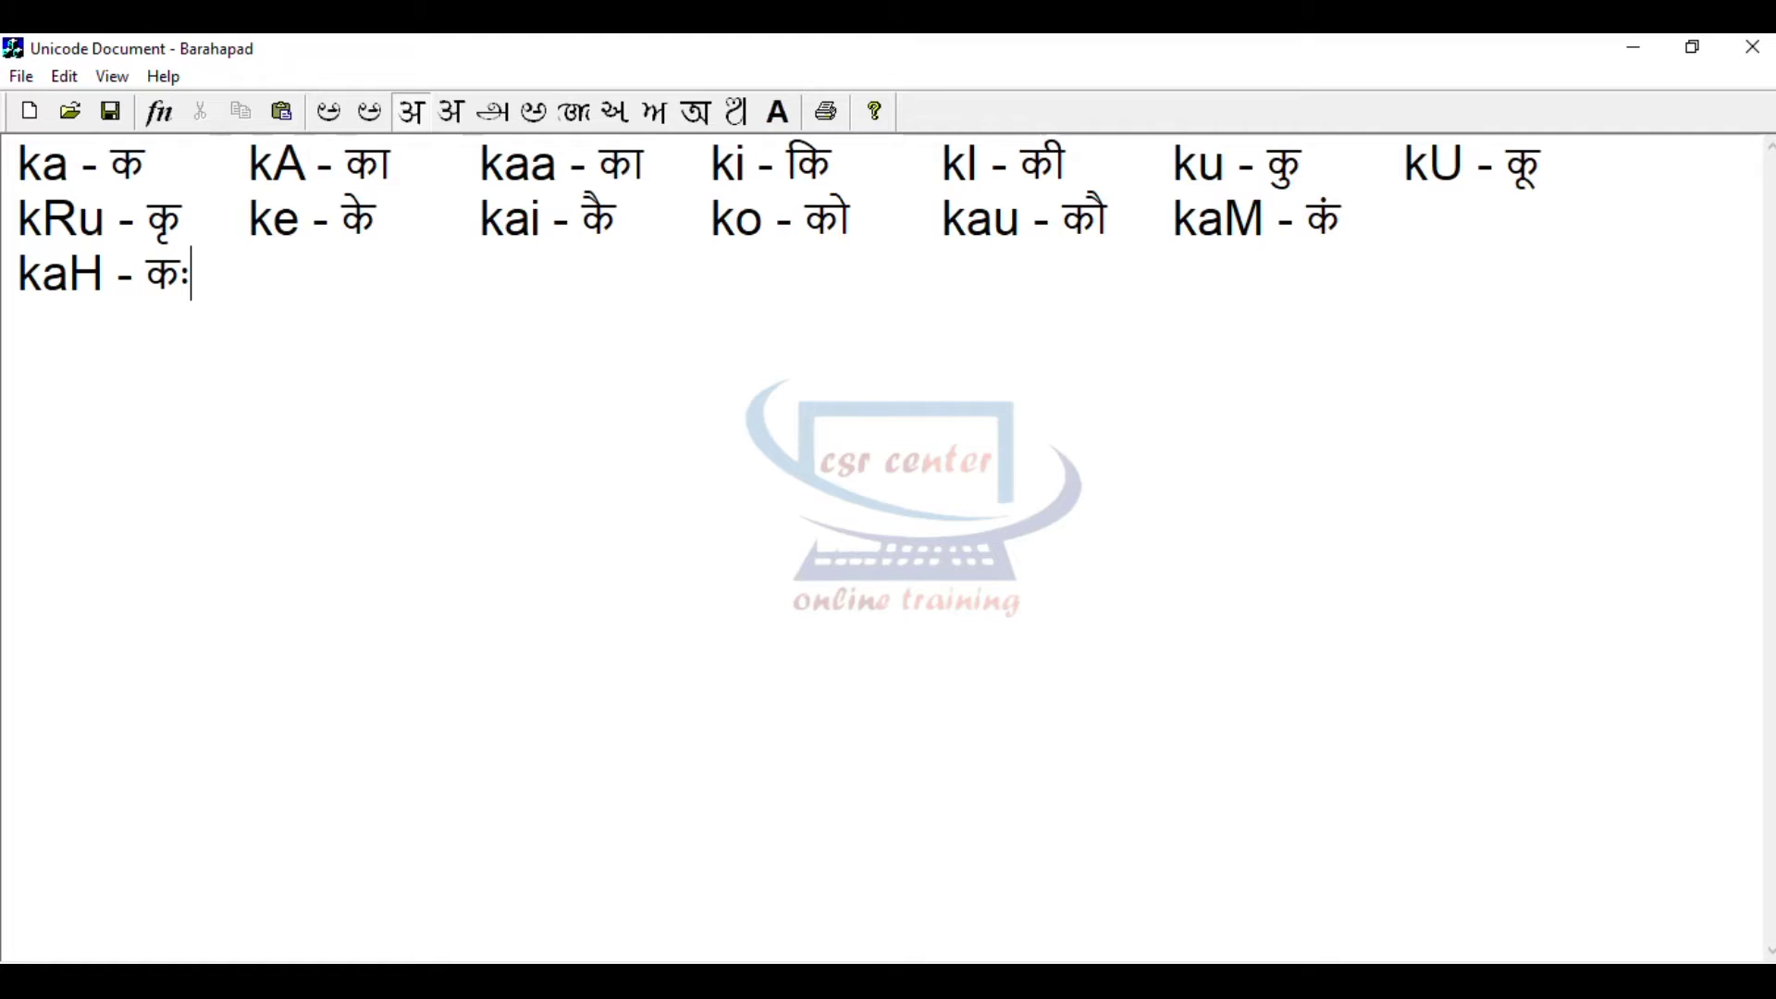
- Leave a blank line and begin a conjunct-consonant row with the entry "kka - क्क"
{"action": "key", "text": "Return"}
{"action": "key", "text": "Return"}
{"action": "key", "text": "F11"}
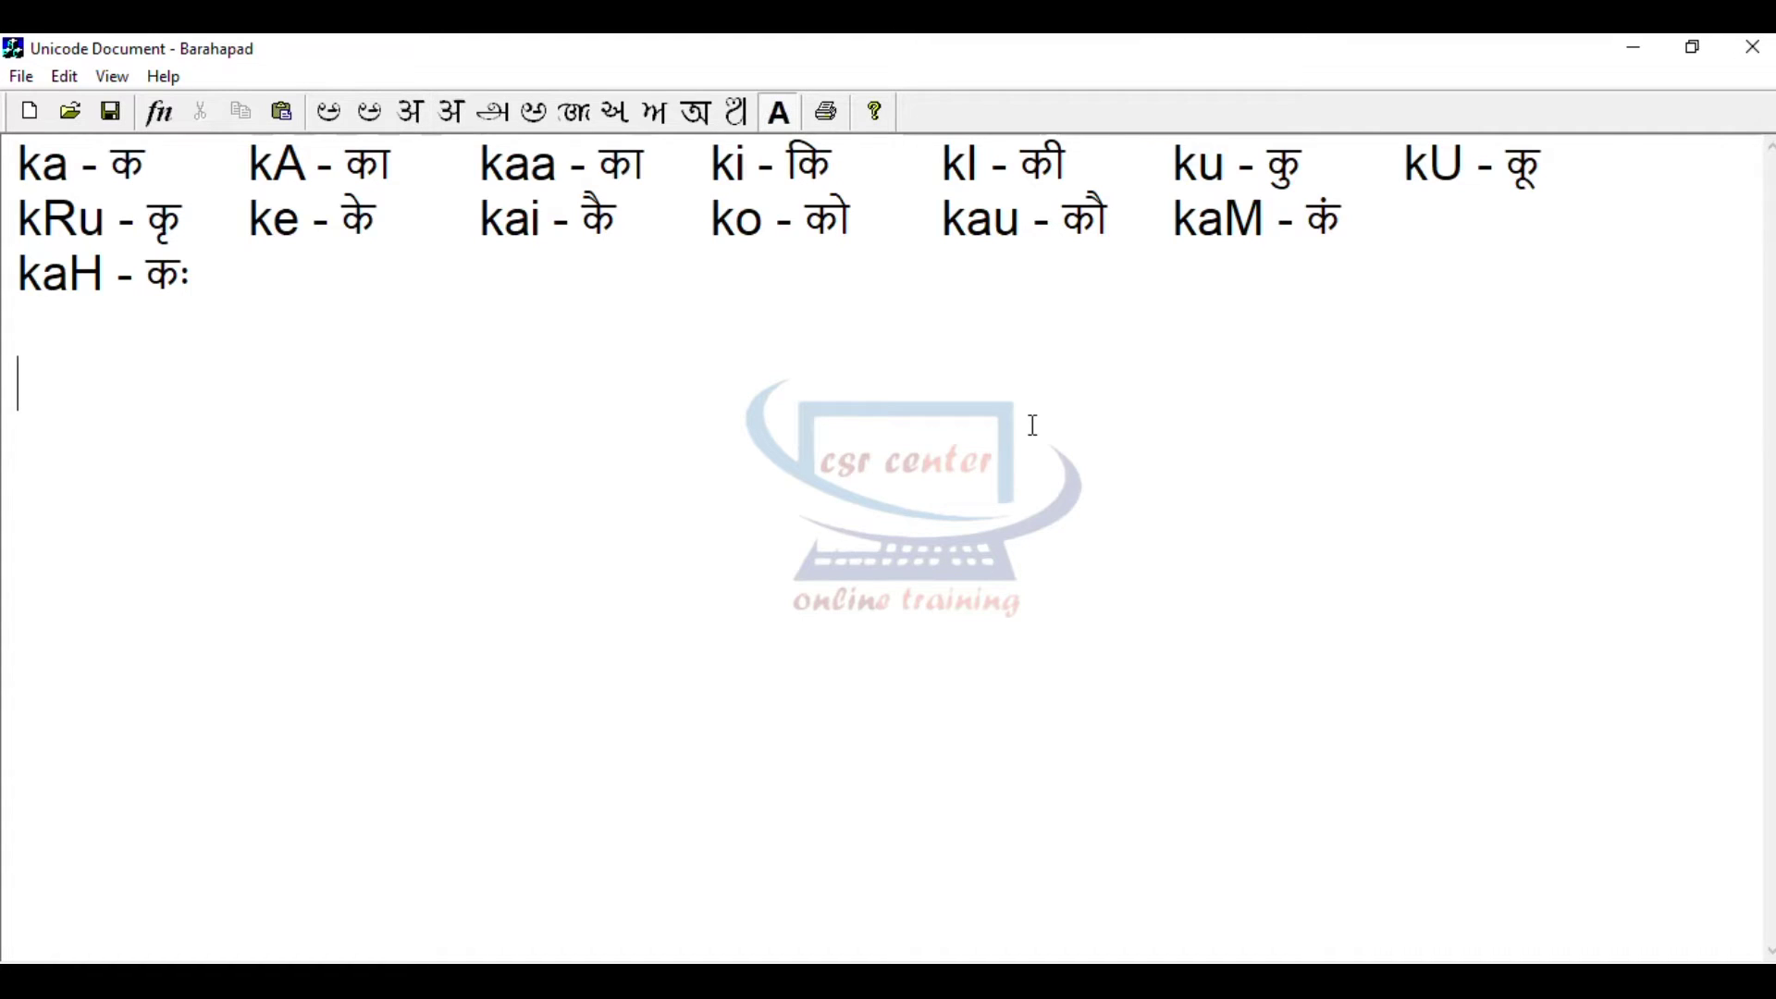
{"action": "type", "text": "kka -"}
{"action": "key", "text": "F11"}
{"action": "type", "text": "kk"}
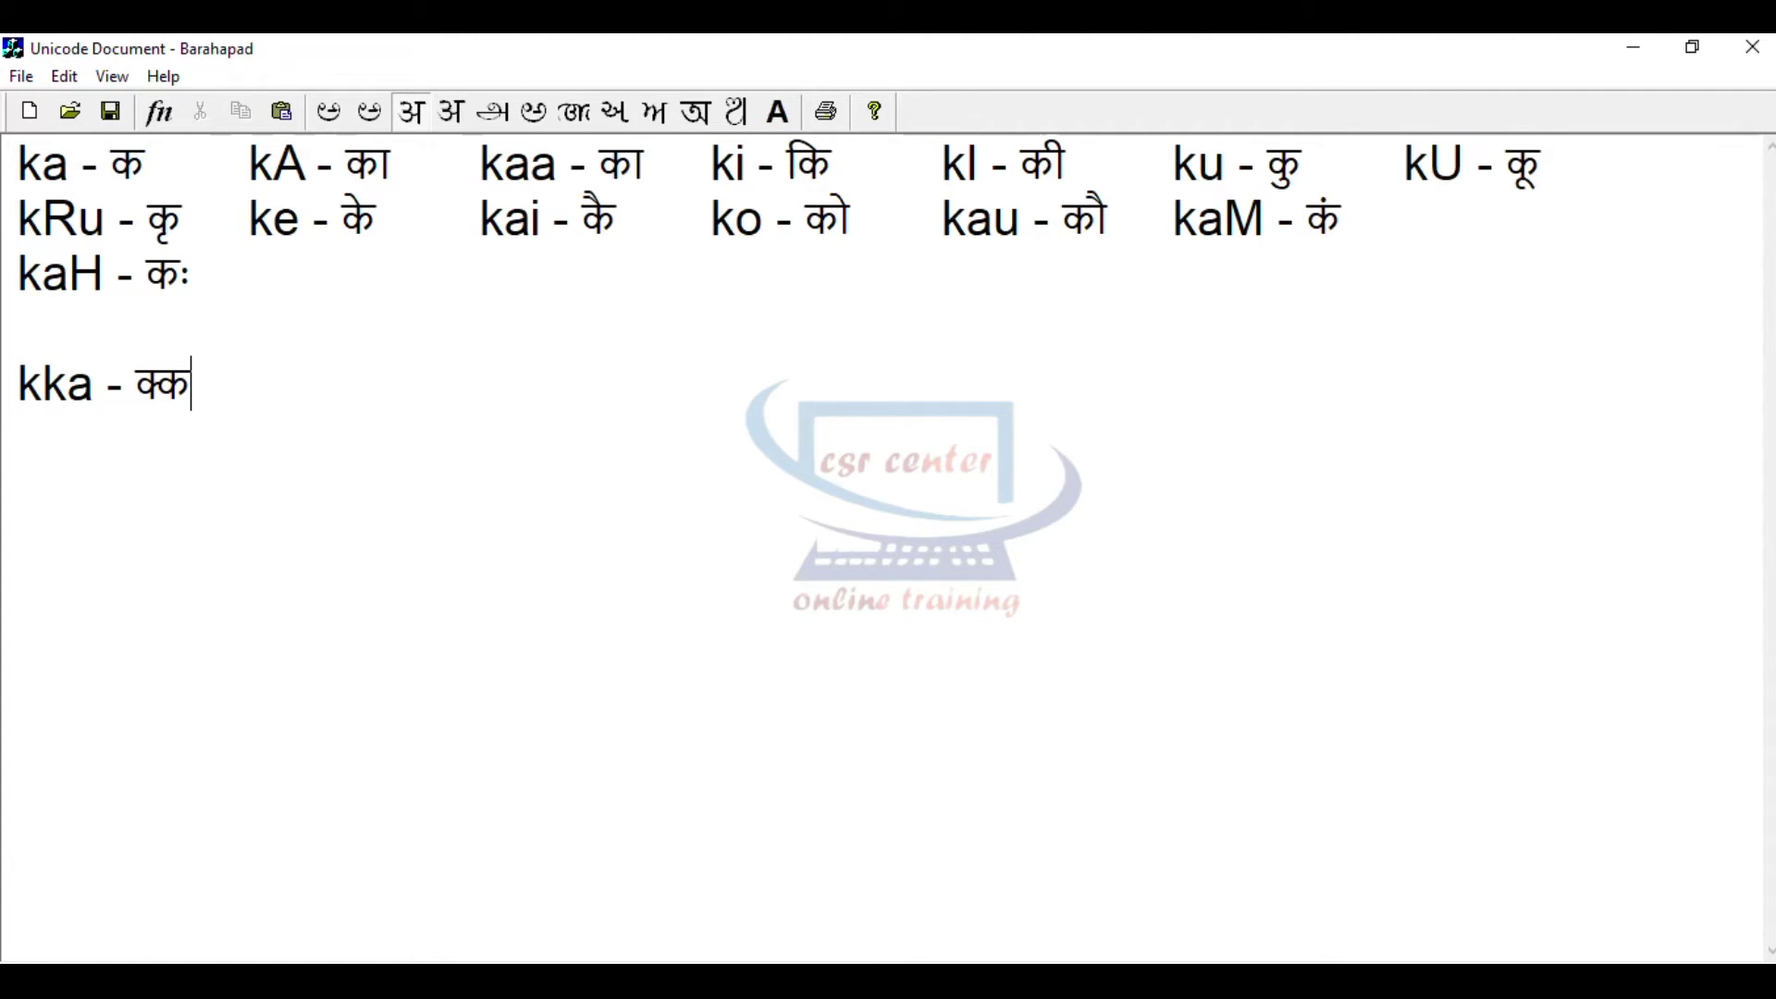
- Add the conjunct entry "KKa - ख्ख" in the next column, English spelling followed by the Hindi result
{"action": "key", "text": "Tab"}
{"action": "left_click", "coordinate": [778, 111]}
{"action": "type", "text": "KKa -"}
{"action": "key", "text": "F12"}
{"action": "type", "text": "KK"}
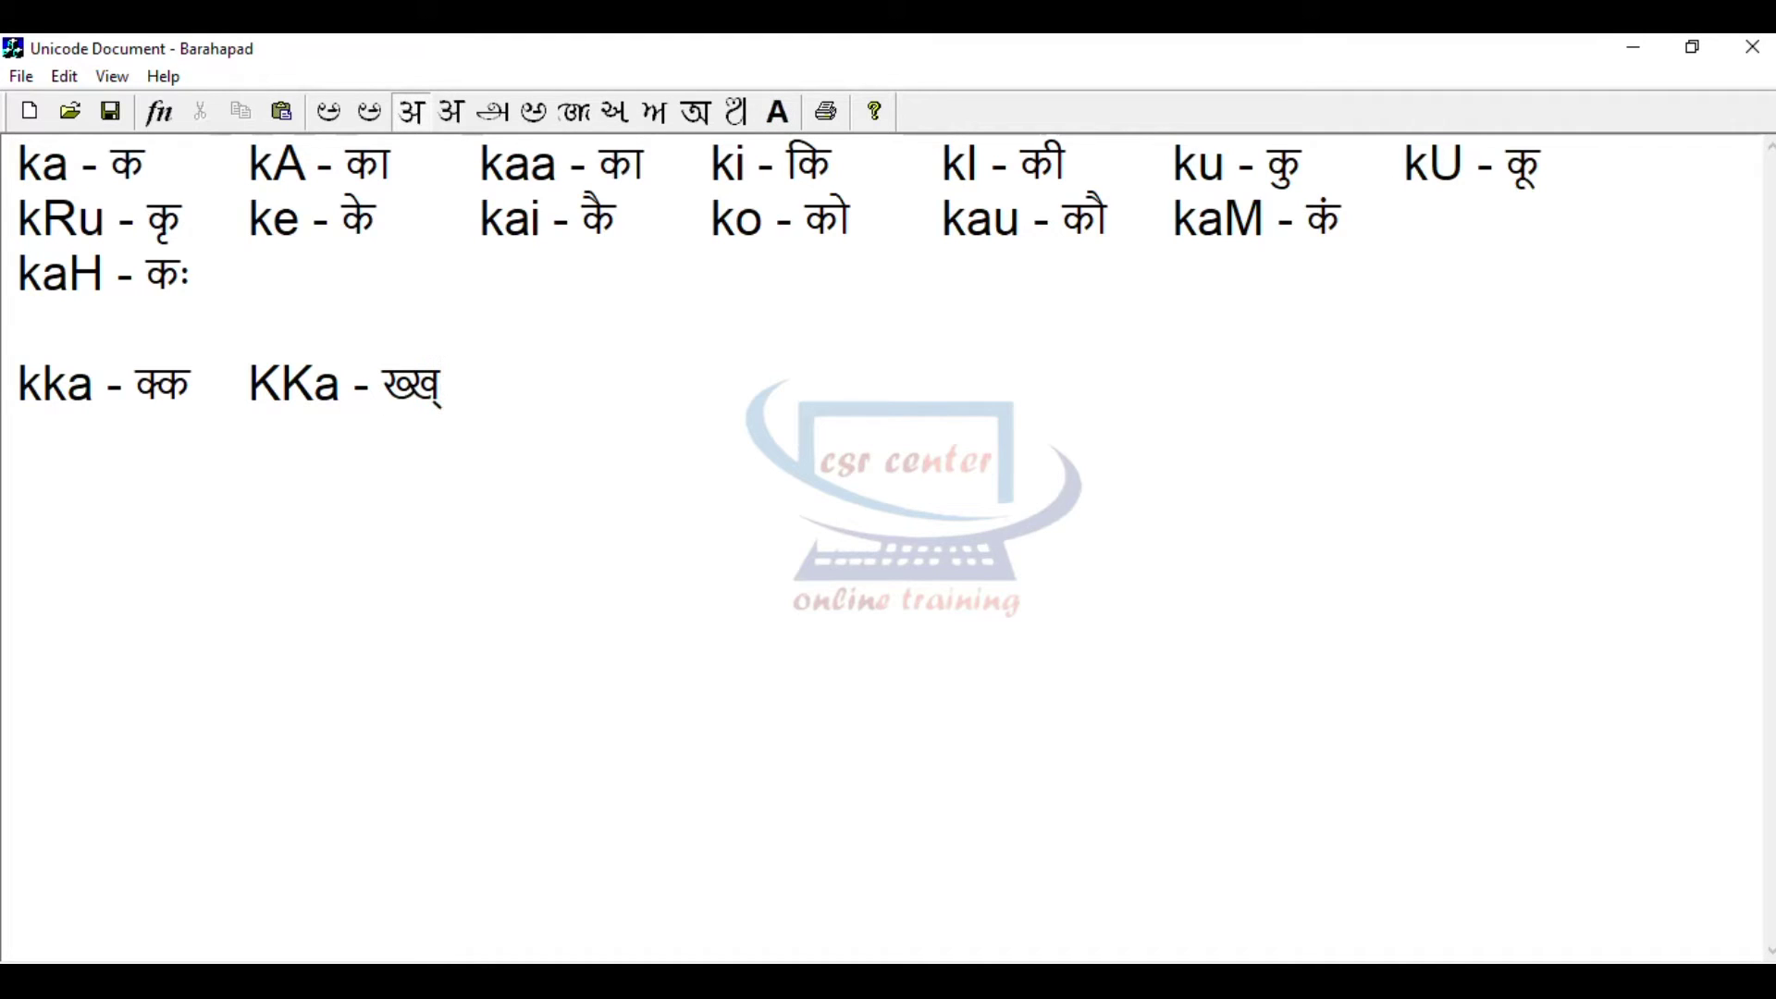
{"action": "type", "text": "a"}
{"action": "key", "text": "F12"}
- Add the conjunct entry "gga - ग्ग" in the next column, English spelling followed by the Hindi result
{"action": "key", "text": "Tab"}
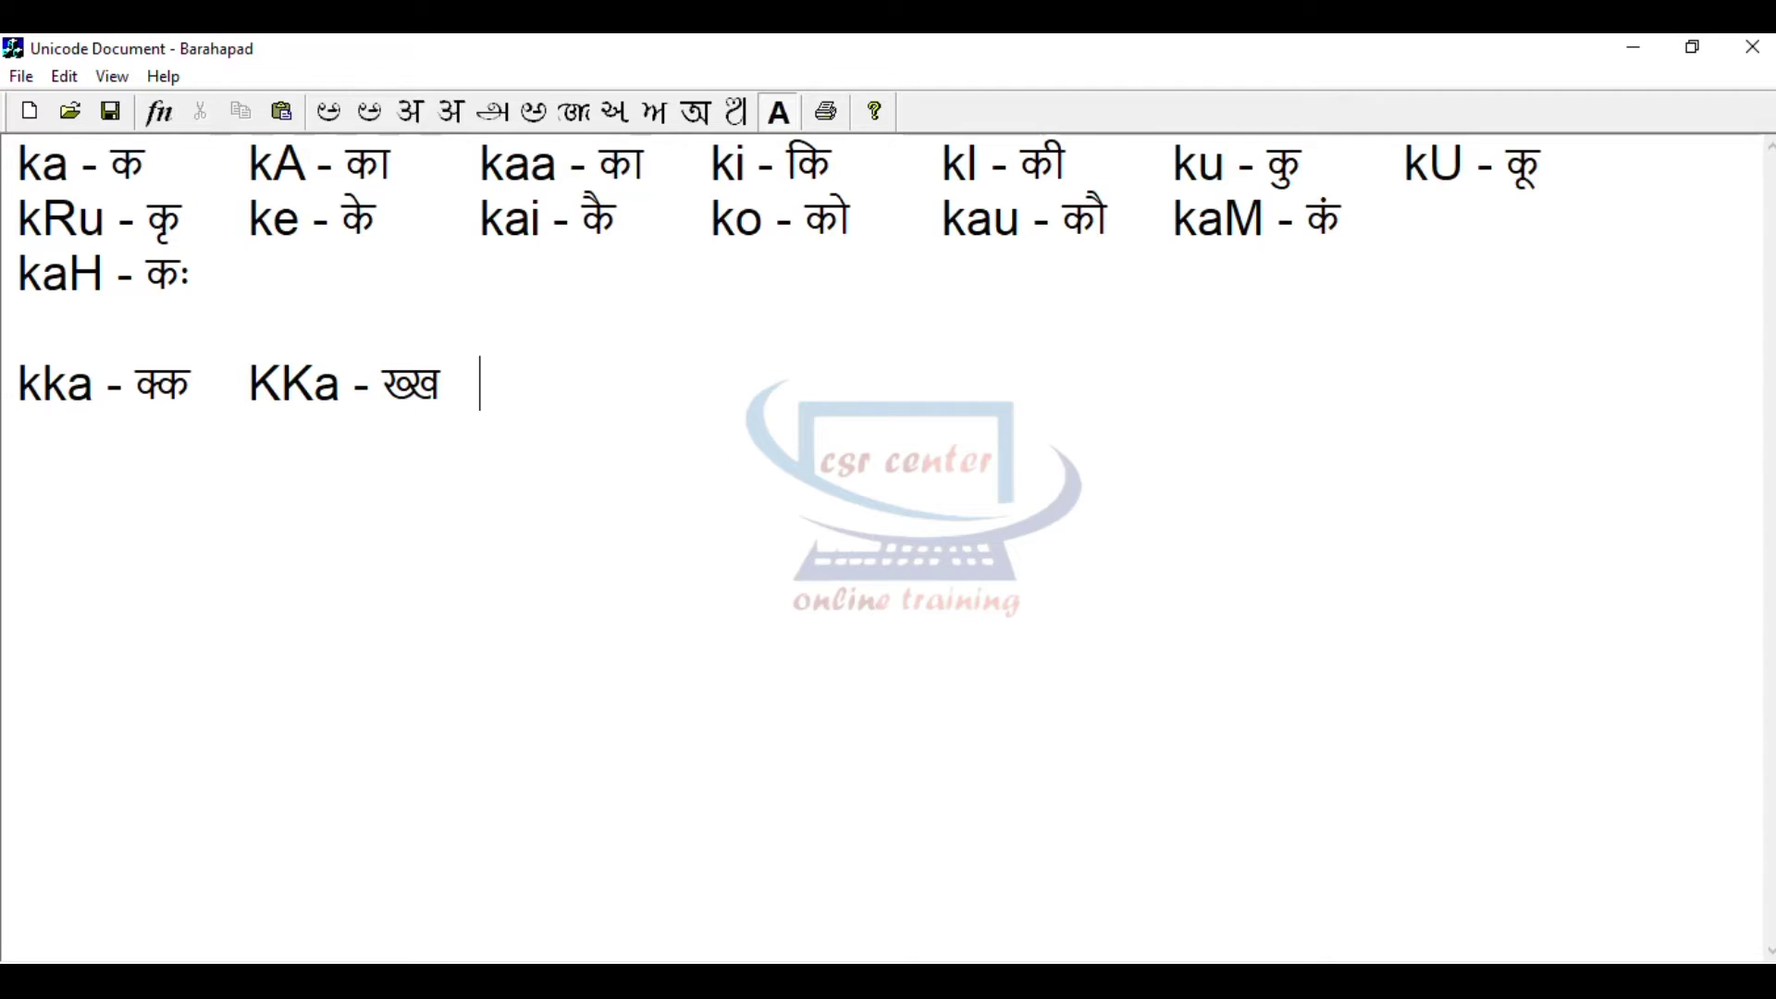
{"action": "type", "text": "gg"}
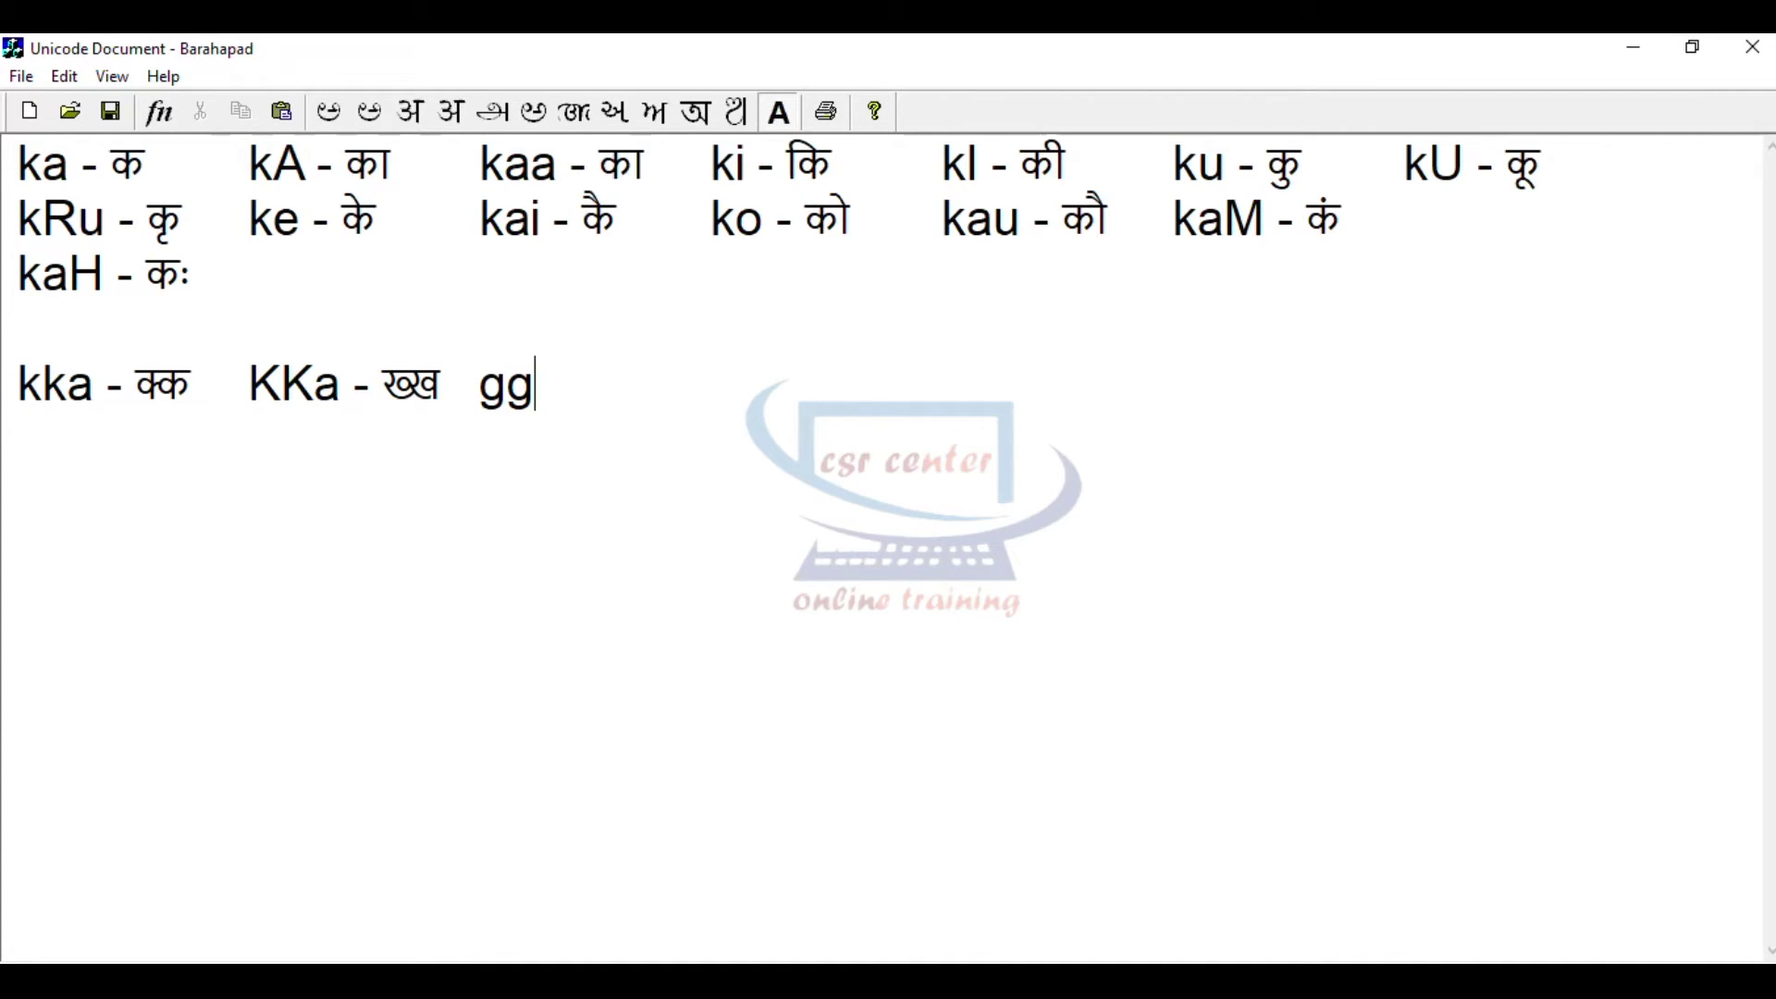
{"action": "type", "text": "a -"}
{"action": "key", "text": "F12"}
{"action": "type", "text": "gga - ग्ग"}
{"action": "key", "text": "F12"}
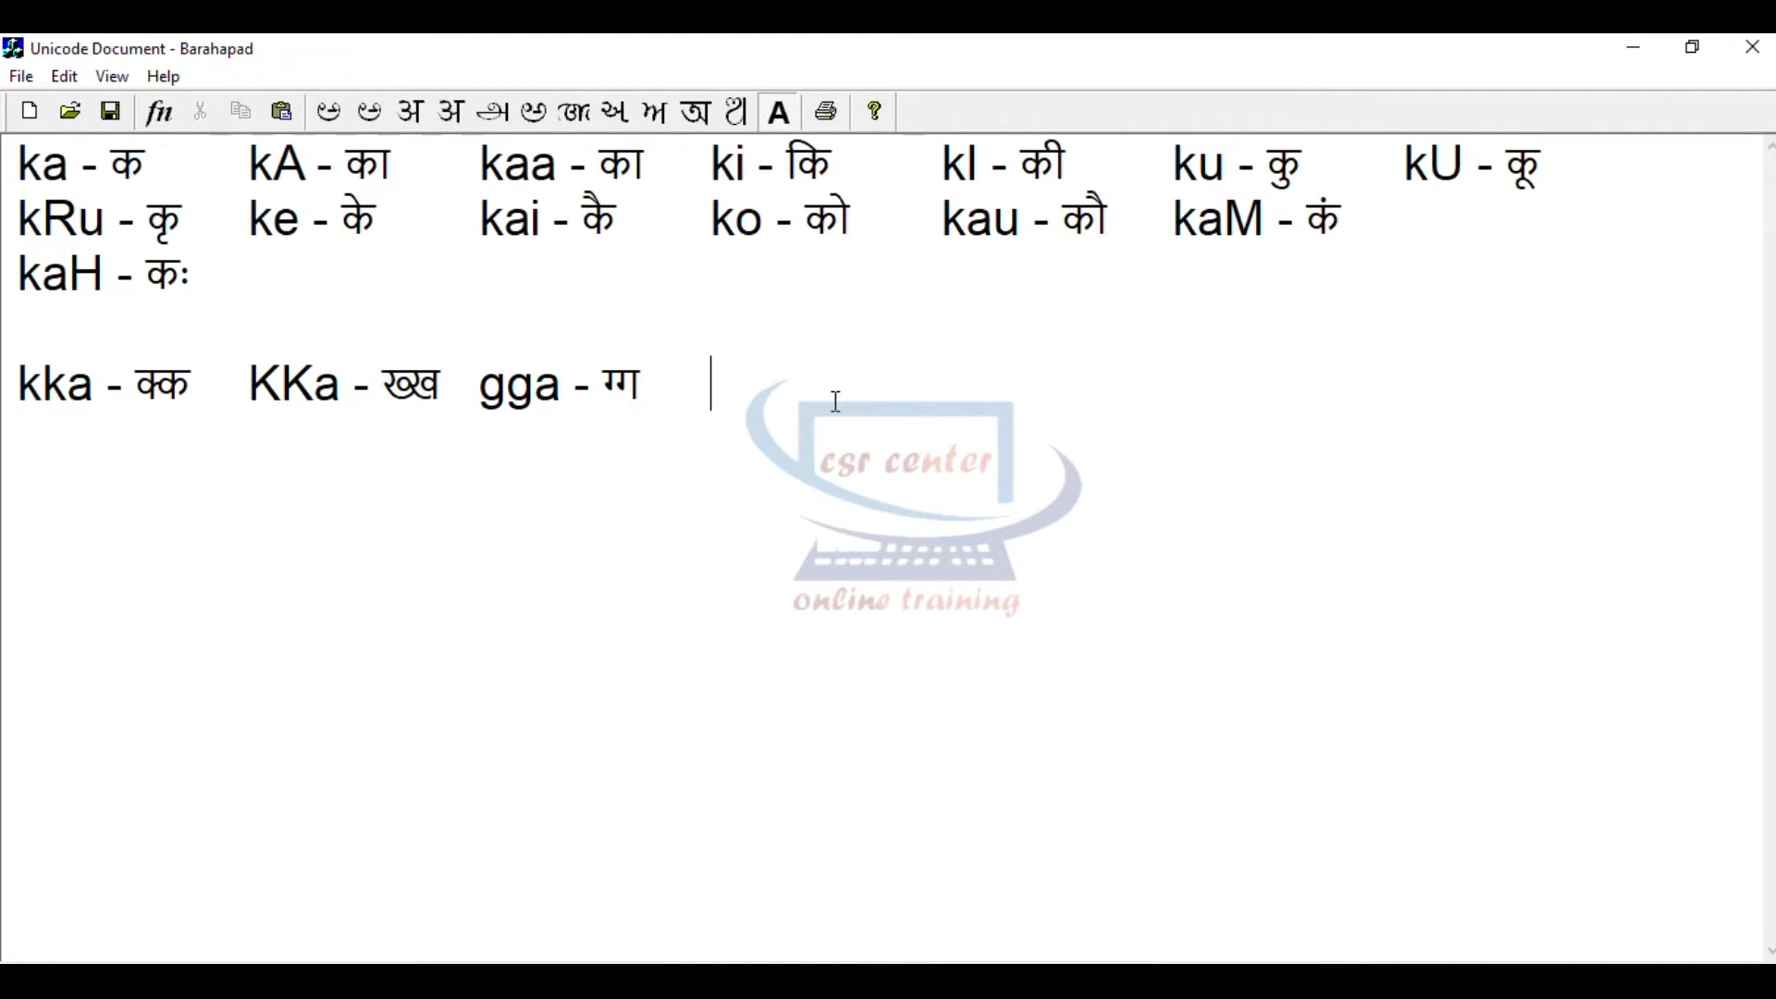
- Add the conjunct entry "GGa - घ्घ" in the next column, English spelling followed by the Hindi result
{"action": "key", "text": "Tab"}
{"action": "type", "text": "GGa -"}
{"action": "key", "text": "F12"}
{"action": "type", "text": "GGa"}
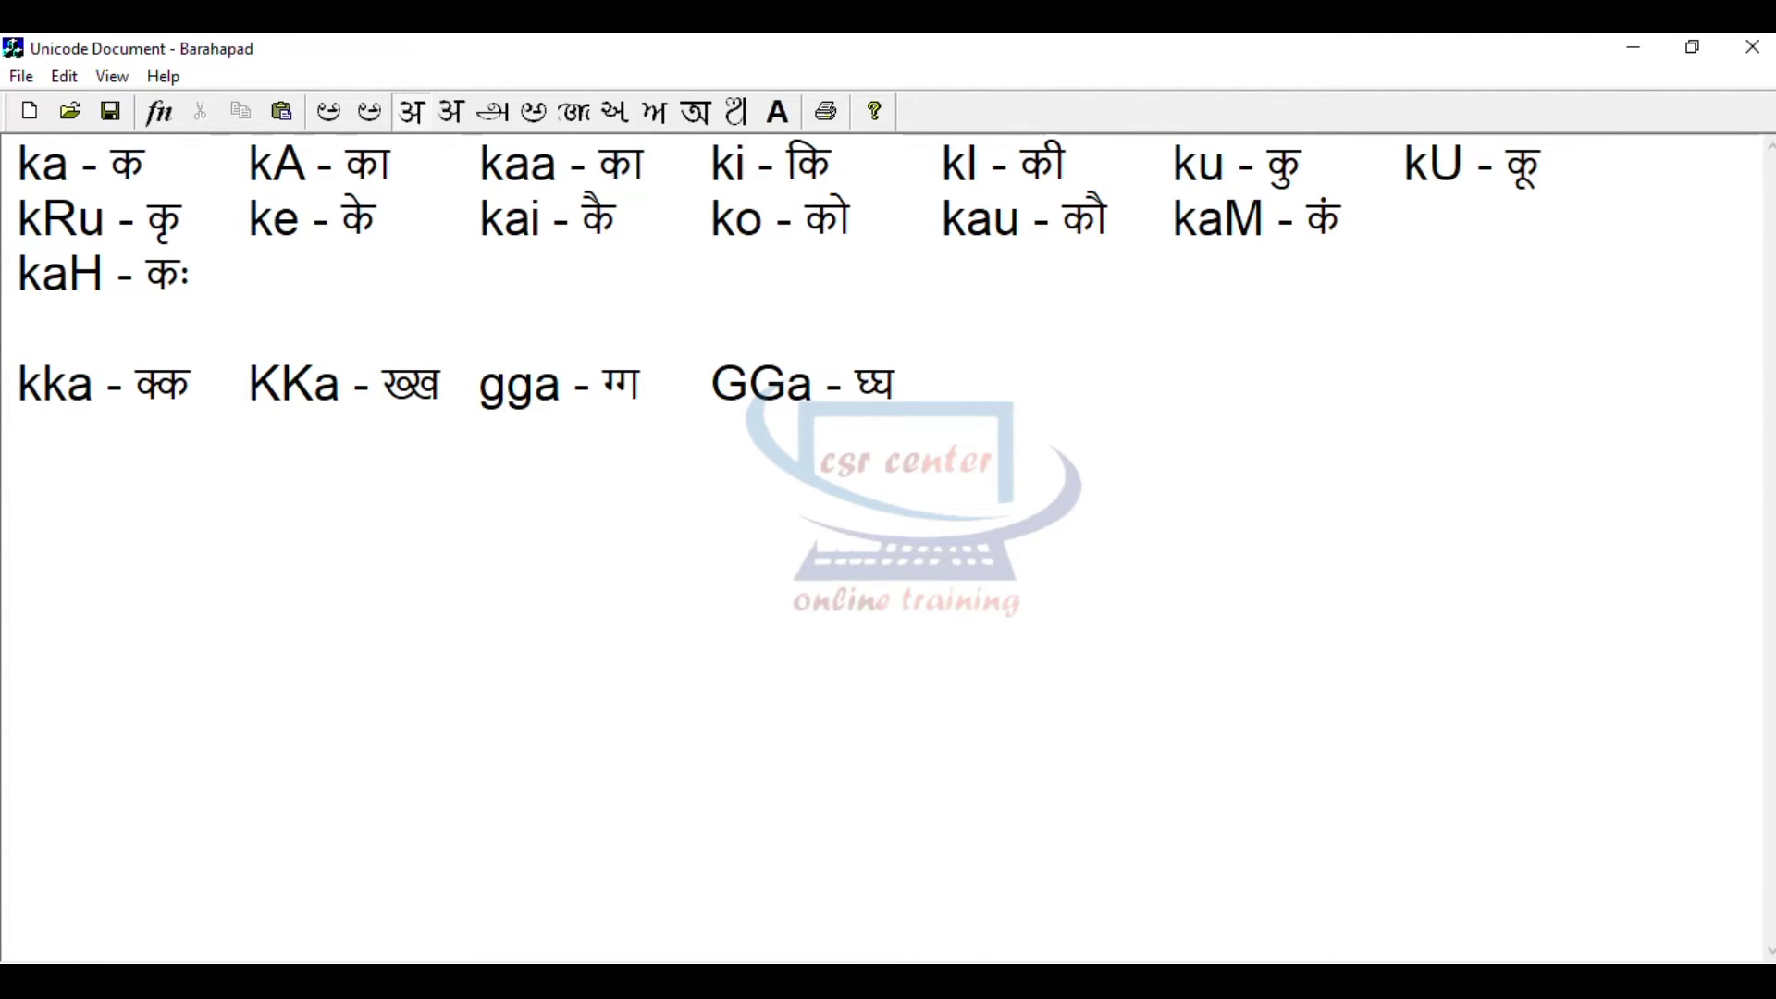
{"action": "key", "text": "F12"}
- Add the alternative spelling entry "khkha - ख्ख" in the next column of the conjunct row
{"action": "key", "text": "Tab"}
{"action": "type", "text": "khkha - "}
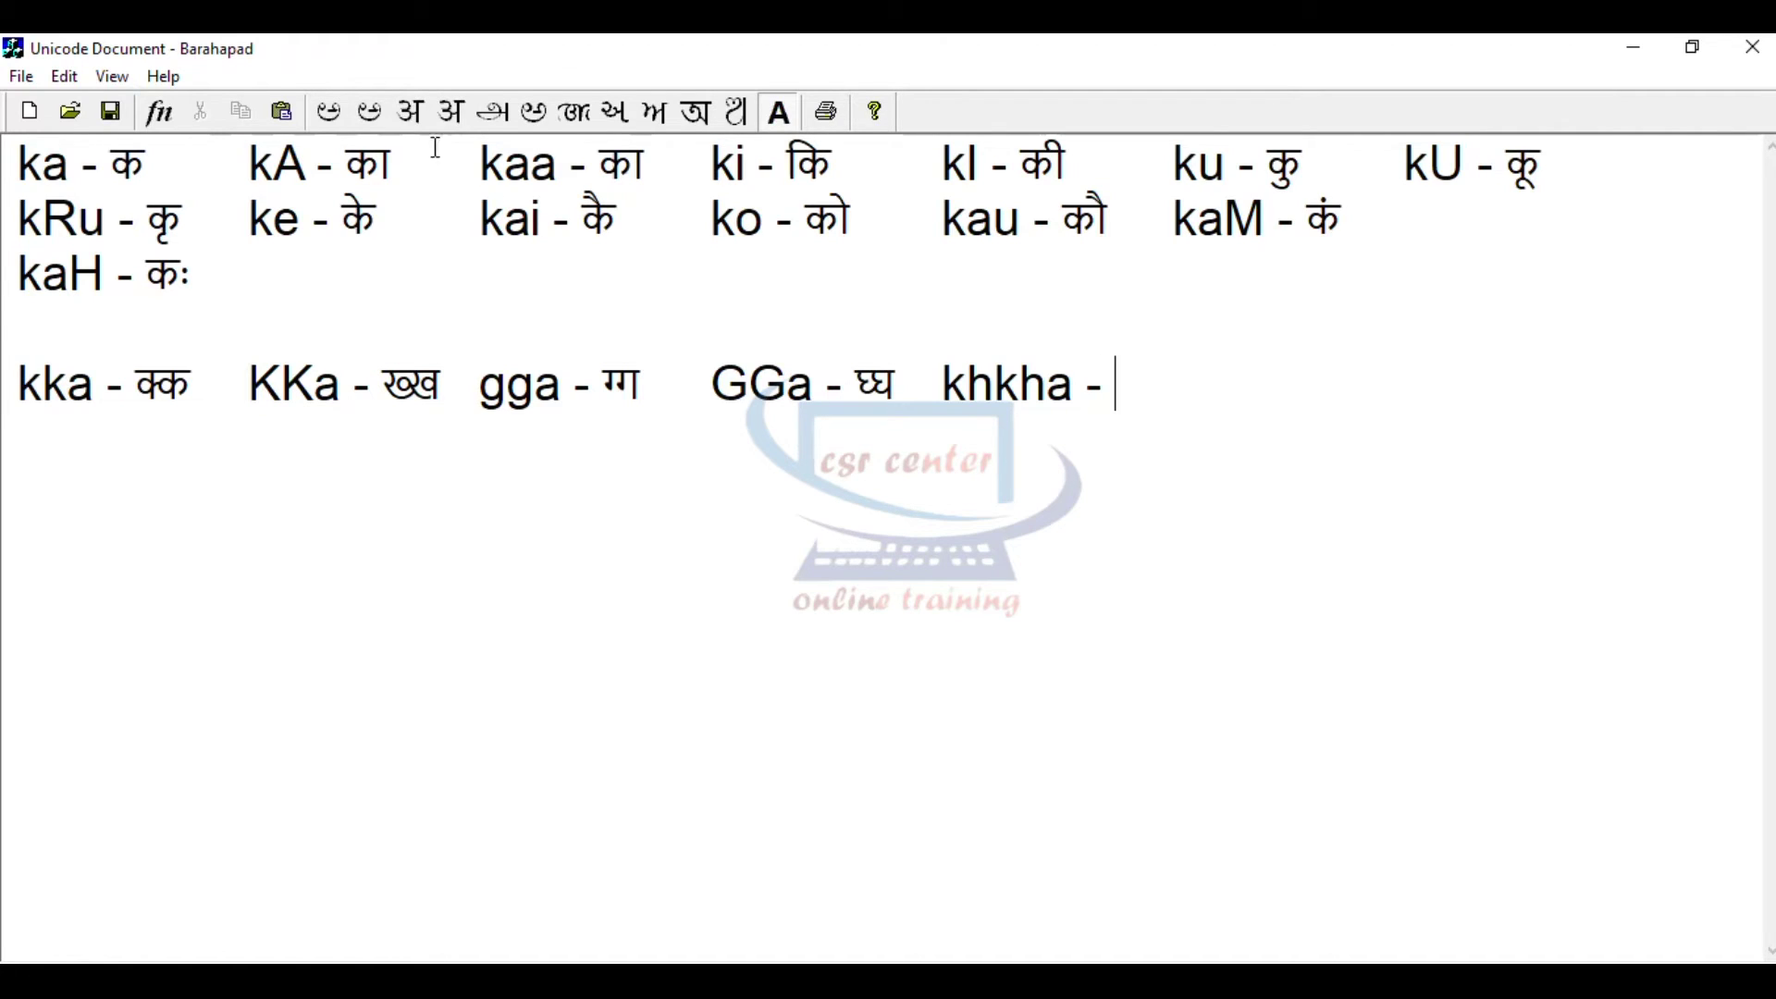
{"action": "type", "text": "khka"}
{"action": "type", "text": "h"}
- Add the alternative spelling entry "ghgha - घ्घ" as the last column of the conjunct row
{"action": "key", "text": "Tab"}
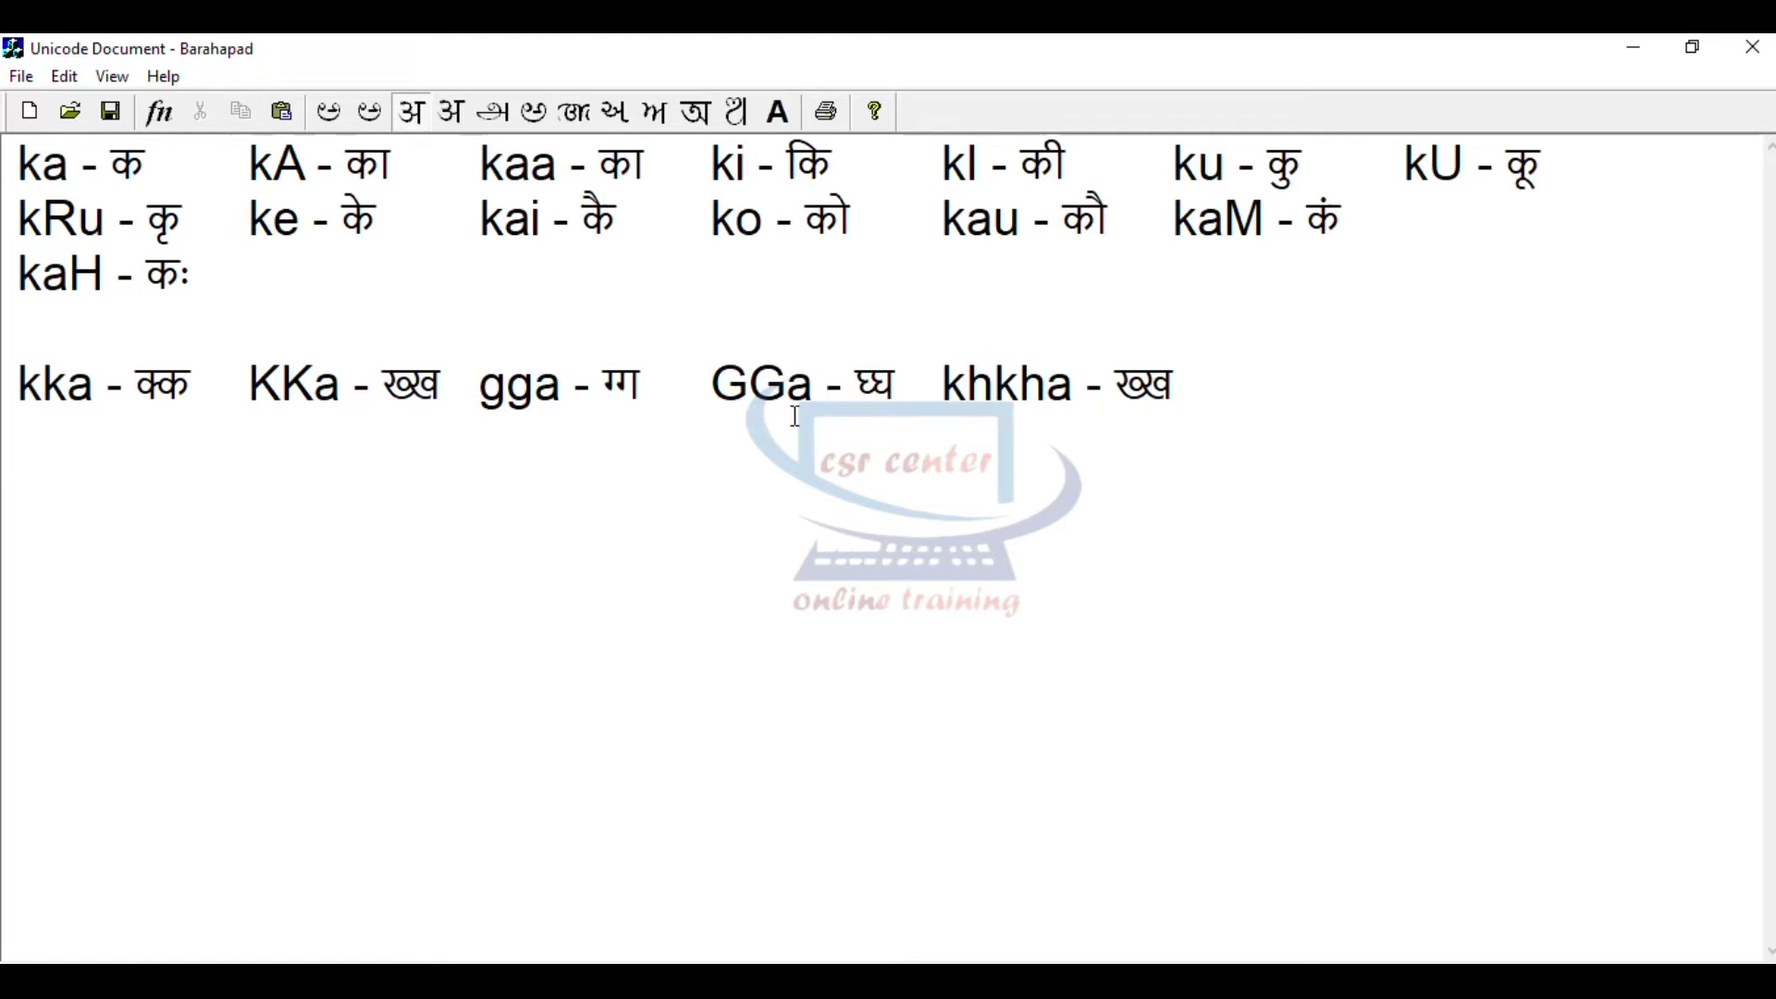
{"action": "left_click", "coordinate": [778, 112]}
{"action": "type", "text": "ghgha -"}
{"action": "key", "text": "F11"}
{"action": "type", "text": "gahgh"}
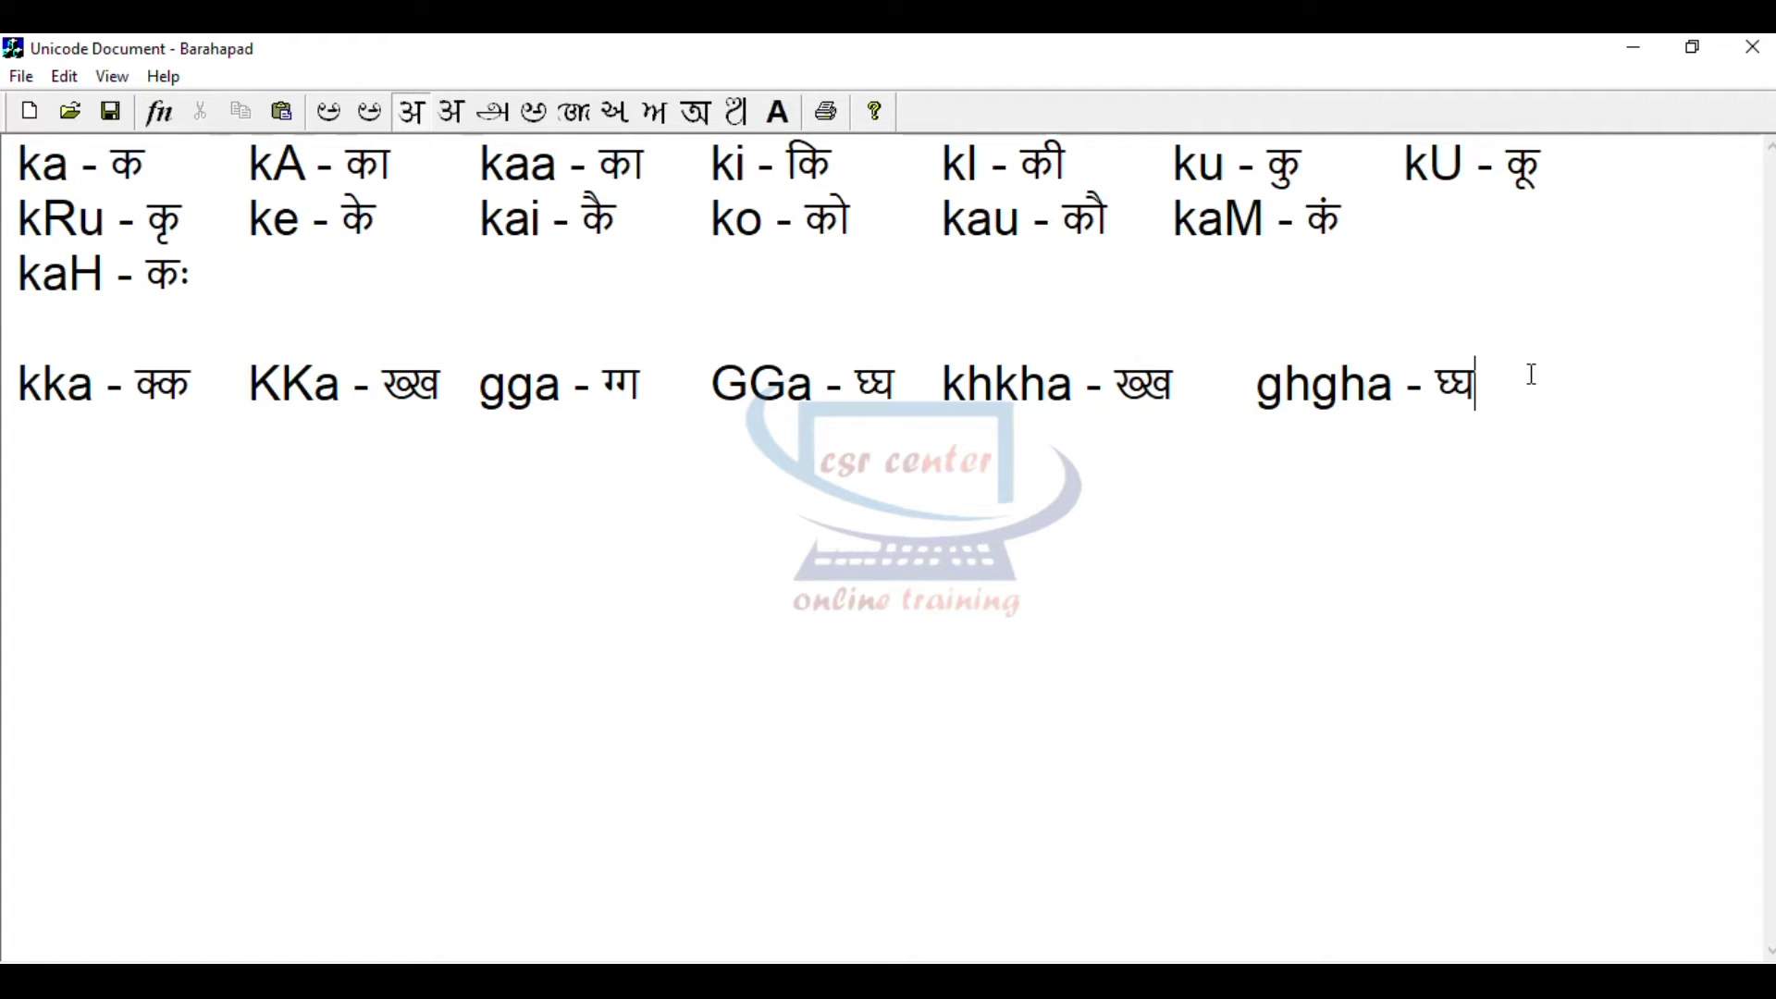
- Start a new conjunct row with the entry "cca - च्च", English spelling followed by the Hindi result
{"action": "key", "text": "Return"}
{"action": "key", "text": "F12"}
{"action": "type", "text": "cca -"}
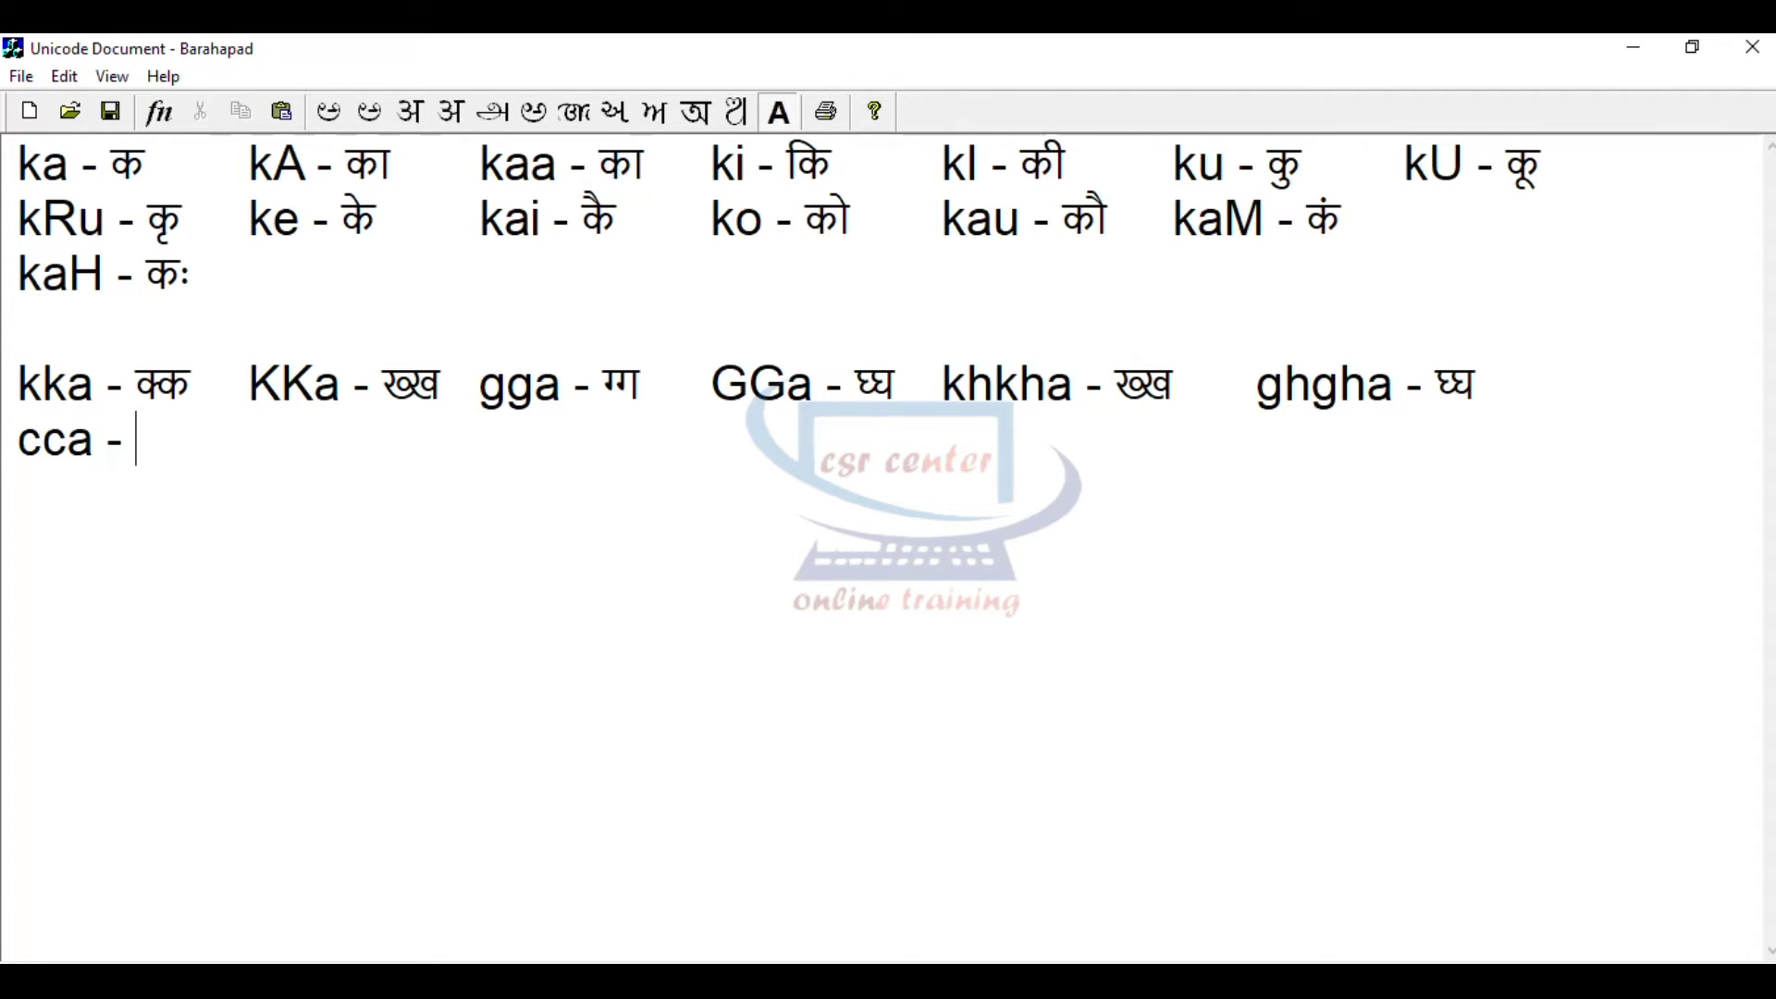
{"action": "key", "text": "F12"}
{"action": "type", "text": "cca"}
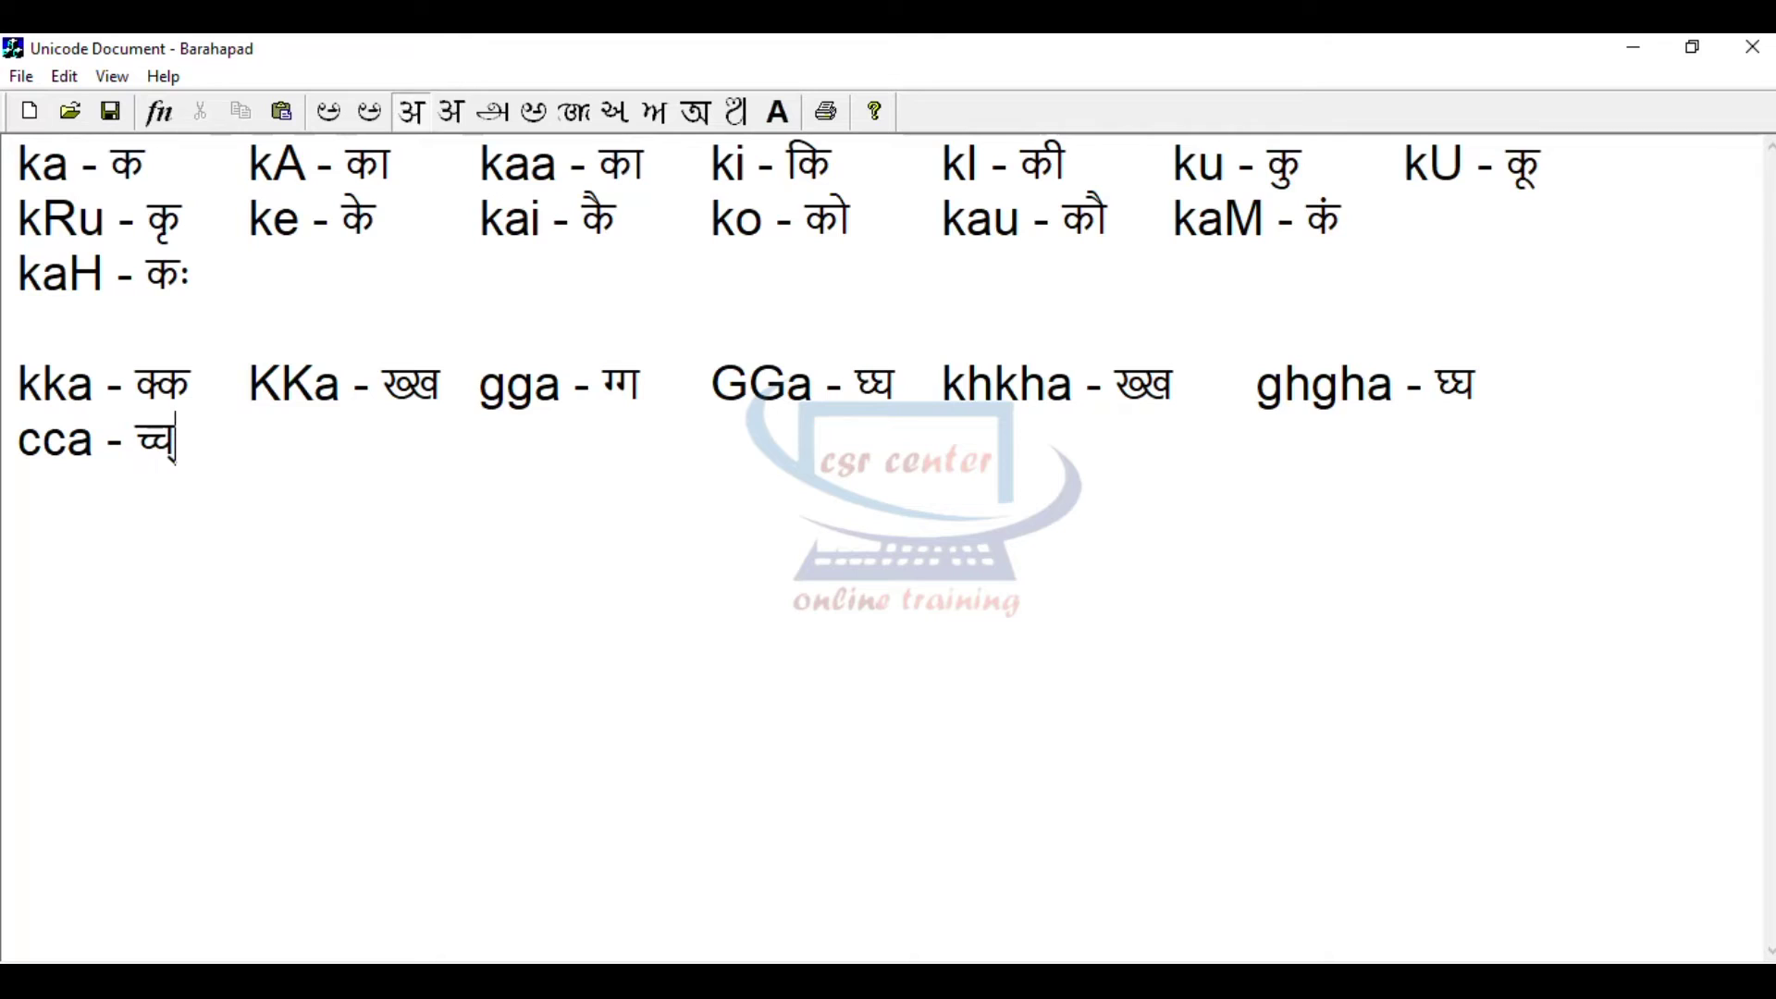
- Add the alternative spelling entry "chcha - च्च" in the column after cca, English spelling followed by the Hindi result
{"action": "key", "text": "F12"}
{"action": "key", "text": "Tab"}
{"action": "type", "text": "c"}
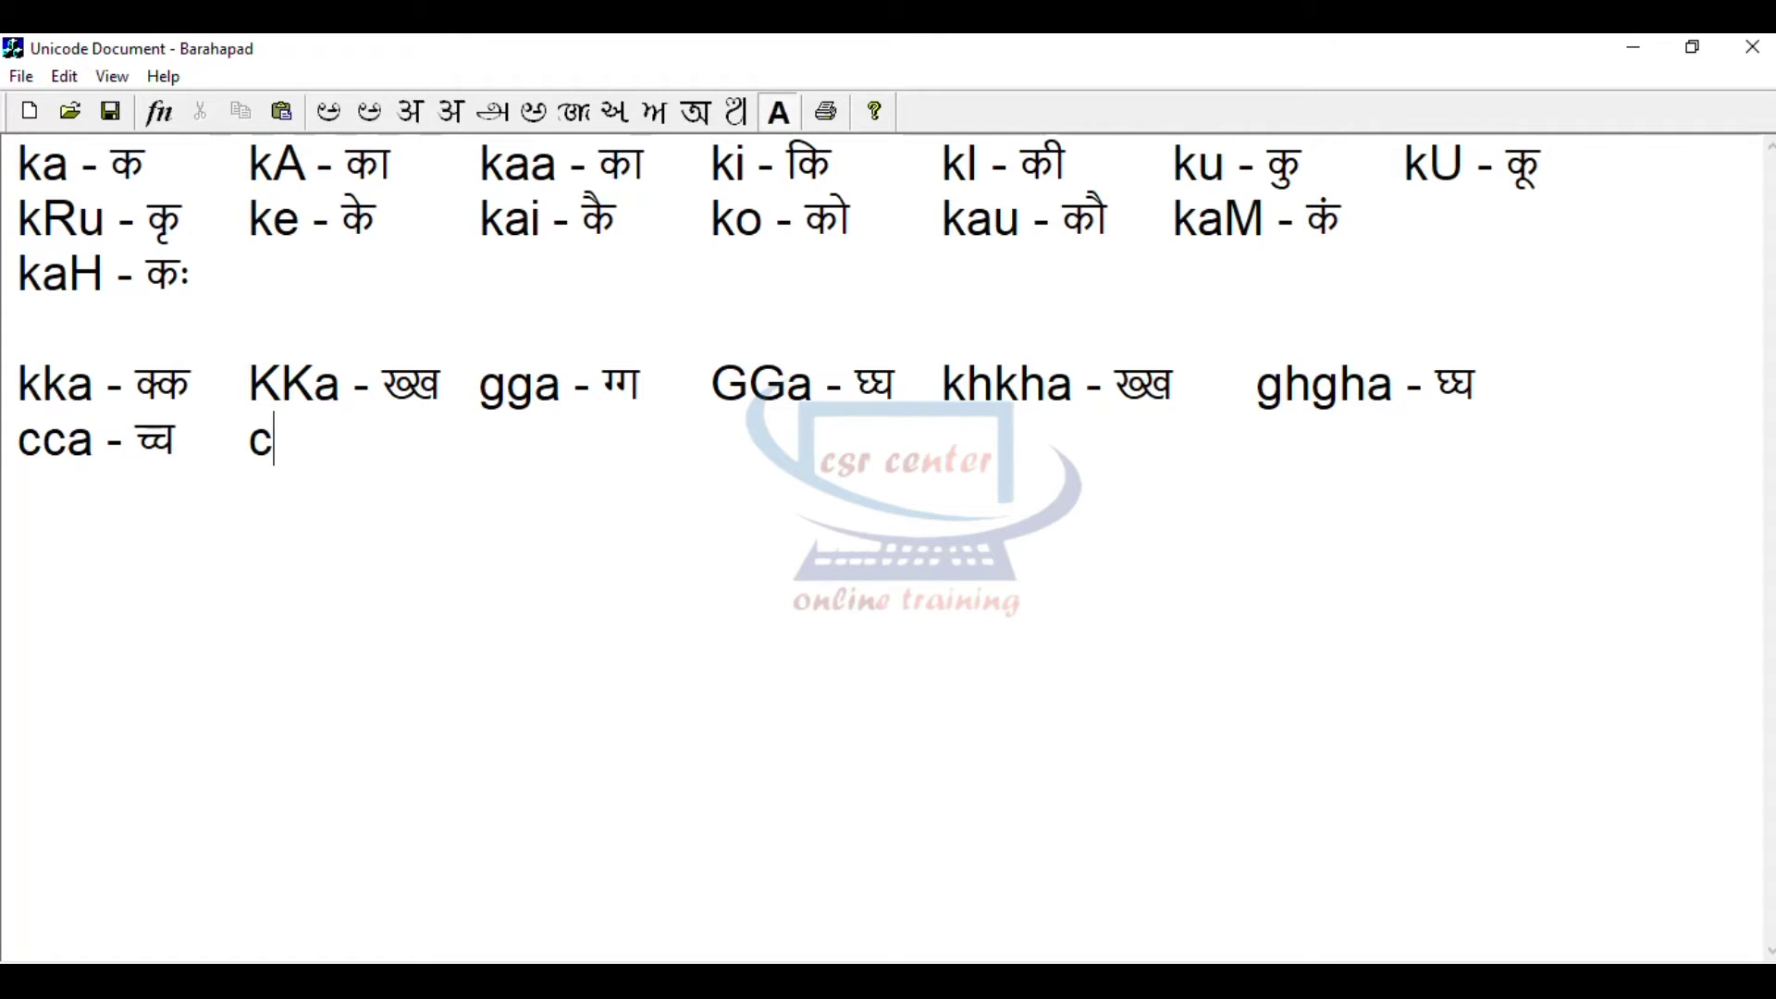
{"action": "type", "text": "hcha -"}
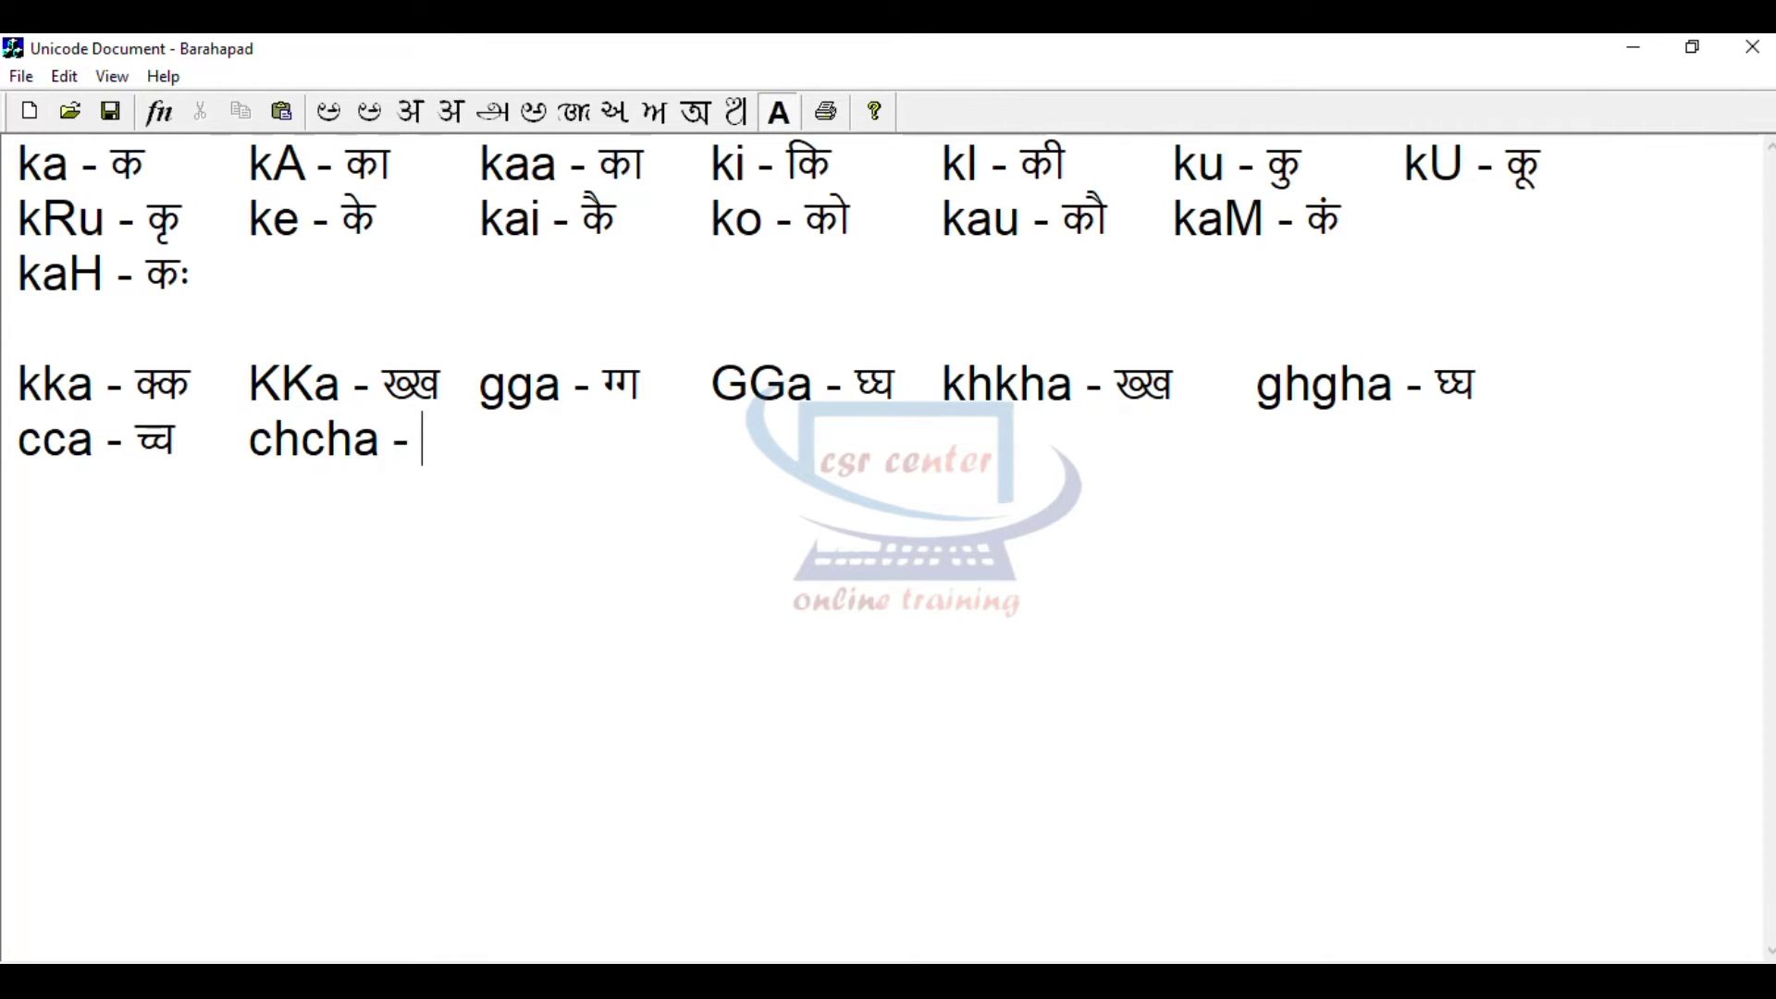
{"action": "key", "text": "F12"}
{"action": "type", "text": "ca"}
{"action": "type", "text": "cha"}
{"action": "key", "text": "F12"}
- Add the conjunct entry "CCa - छ्छ" in the next column, English spelling followed by the Hindi result
{"action": "type", "text": "च्च\tCC"}
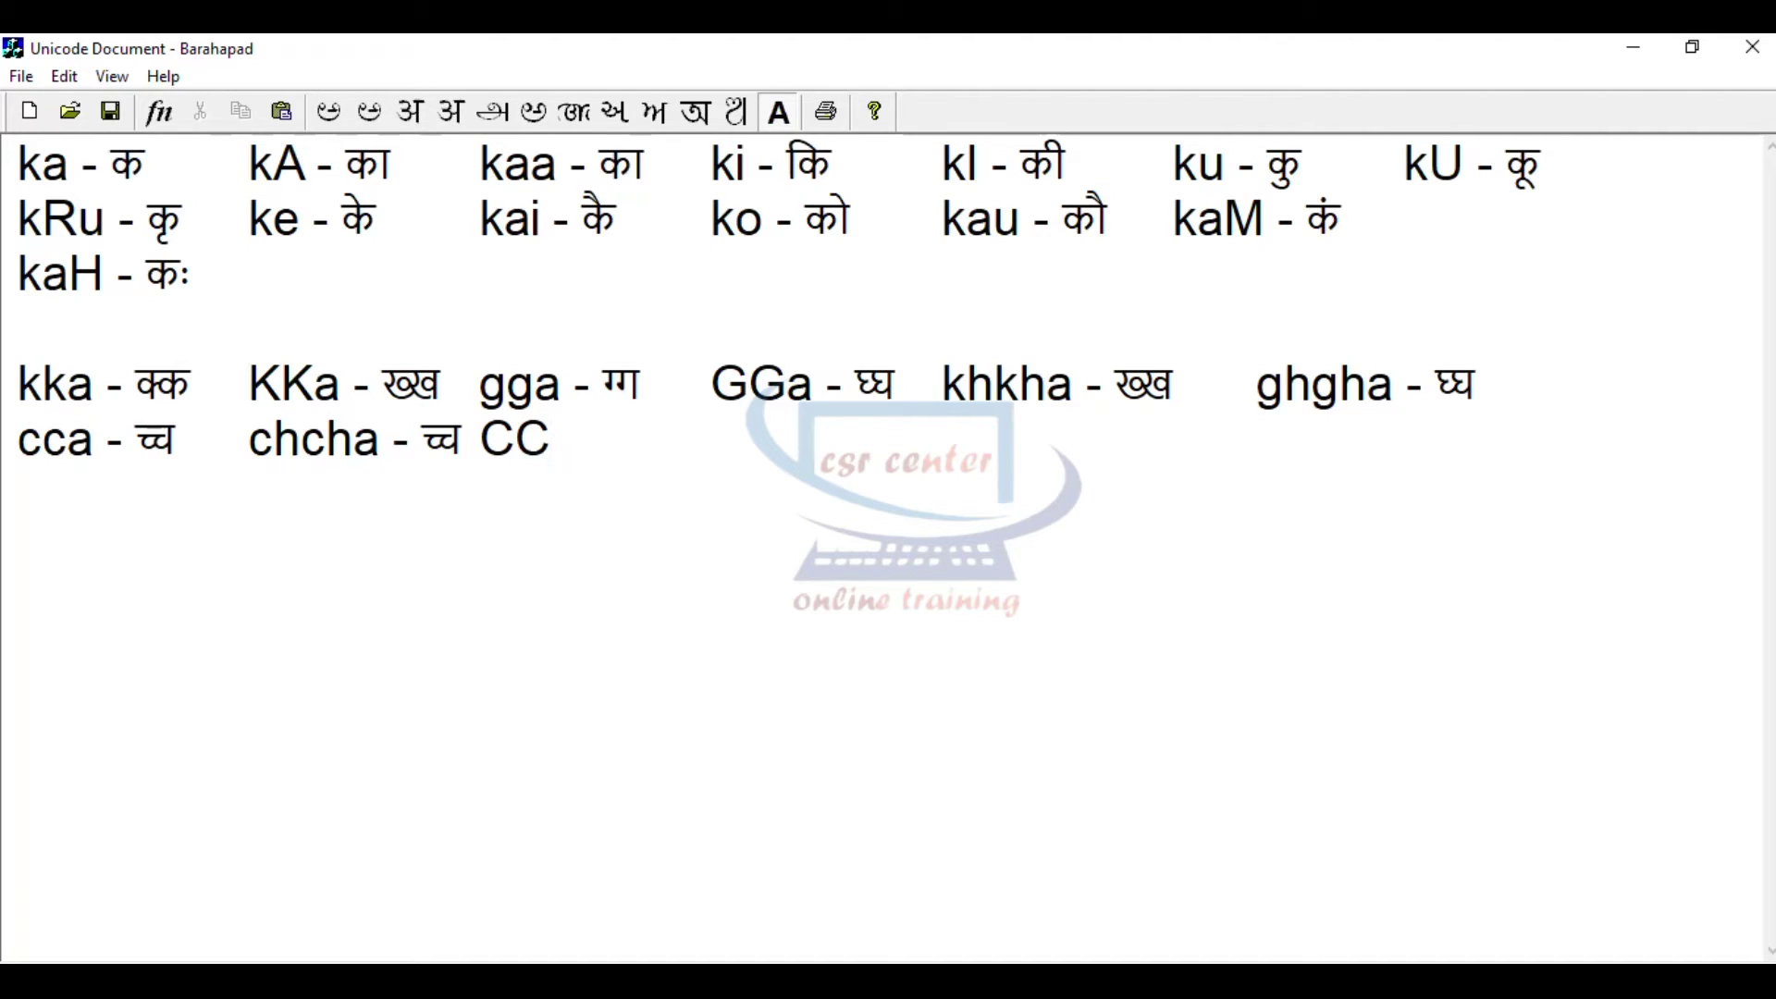
{"action": "type", "text": "a -"}
{"action": "key", "text": "F11"}
{"action": "type", "text": "CCa - छ्छ"}
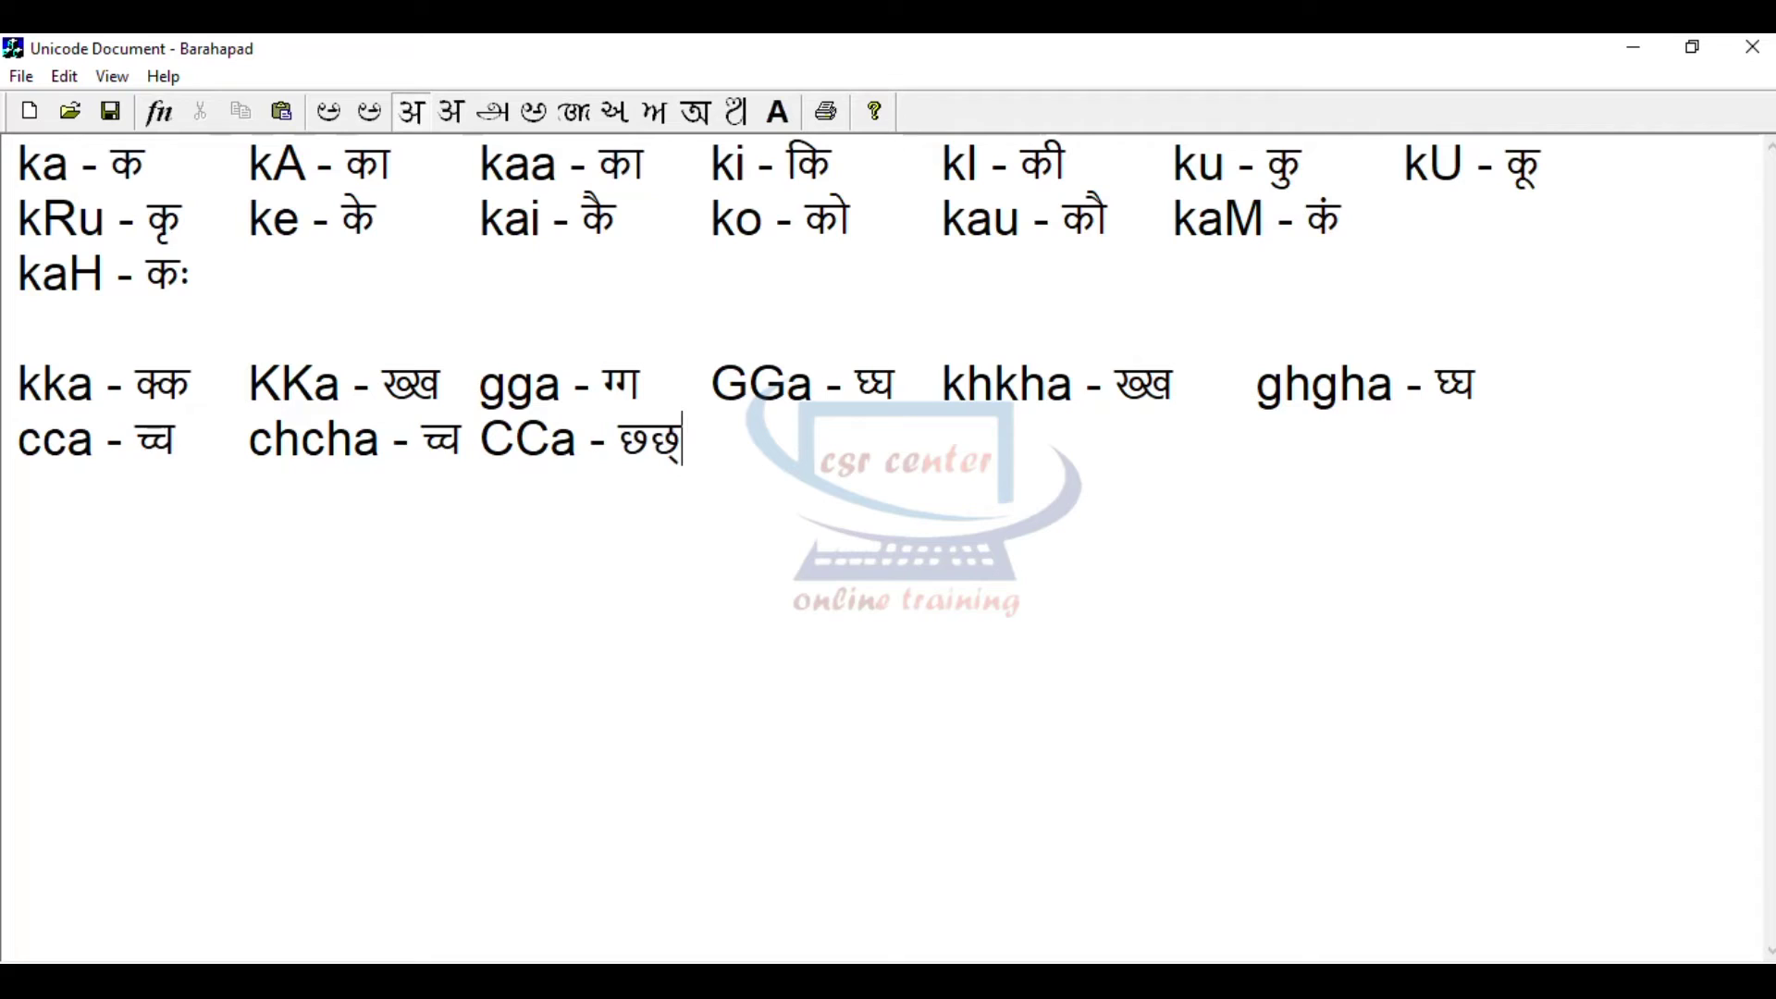
- Add the alternative spelling entry "ChCha - छ्छ" in the column after CCa
{"action": "key", "text": "F11"}
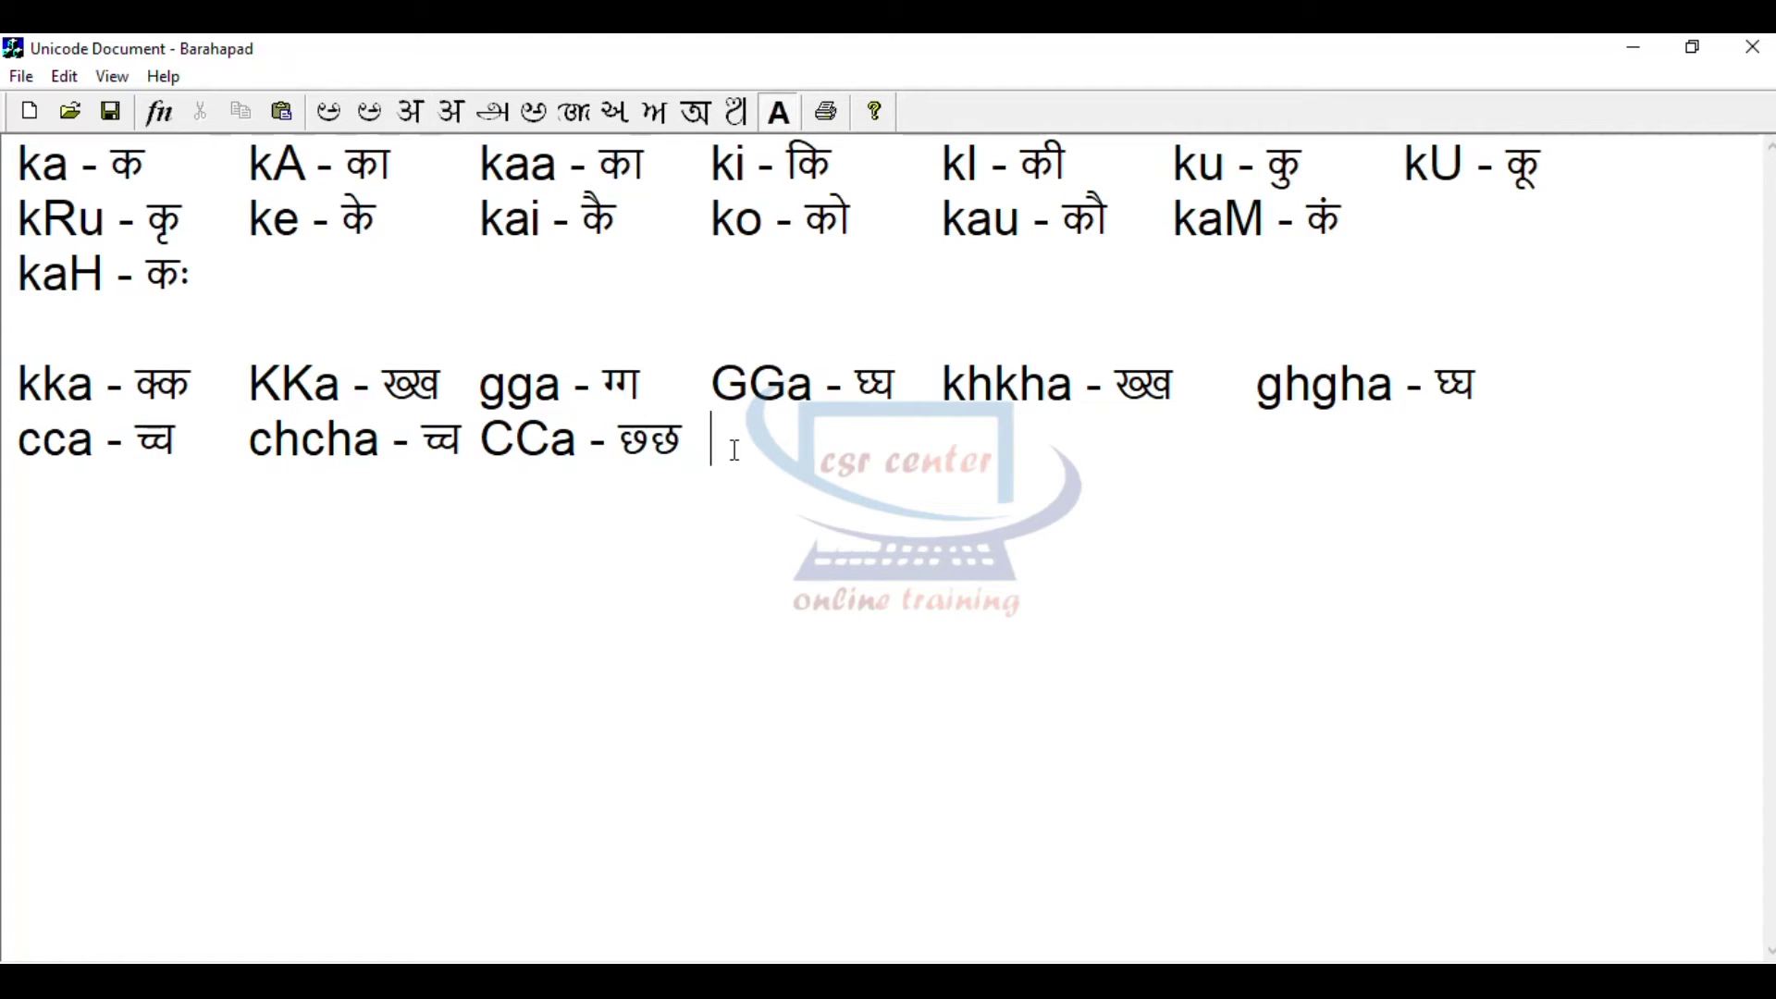
{"action": "key", "text": "Tab"}
{"action": "type", "text": "Ch"}
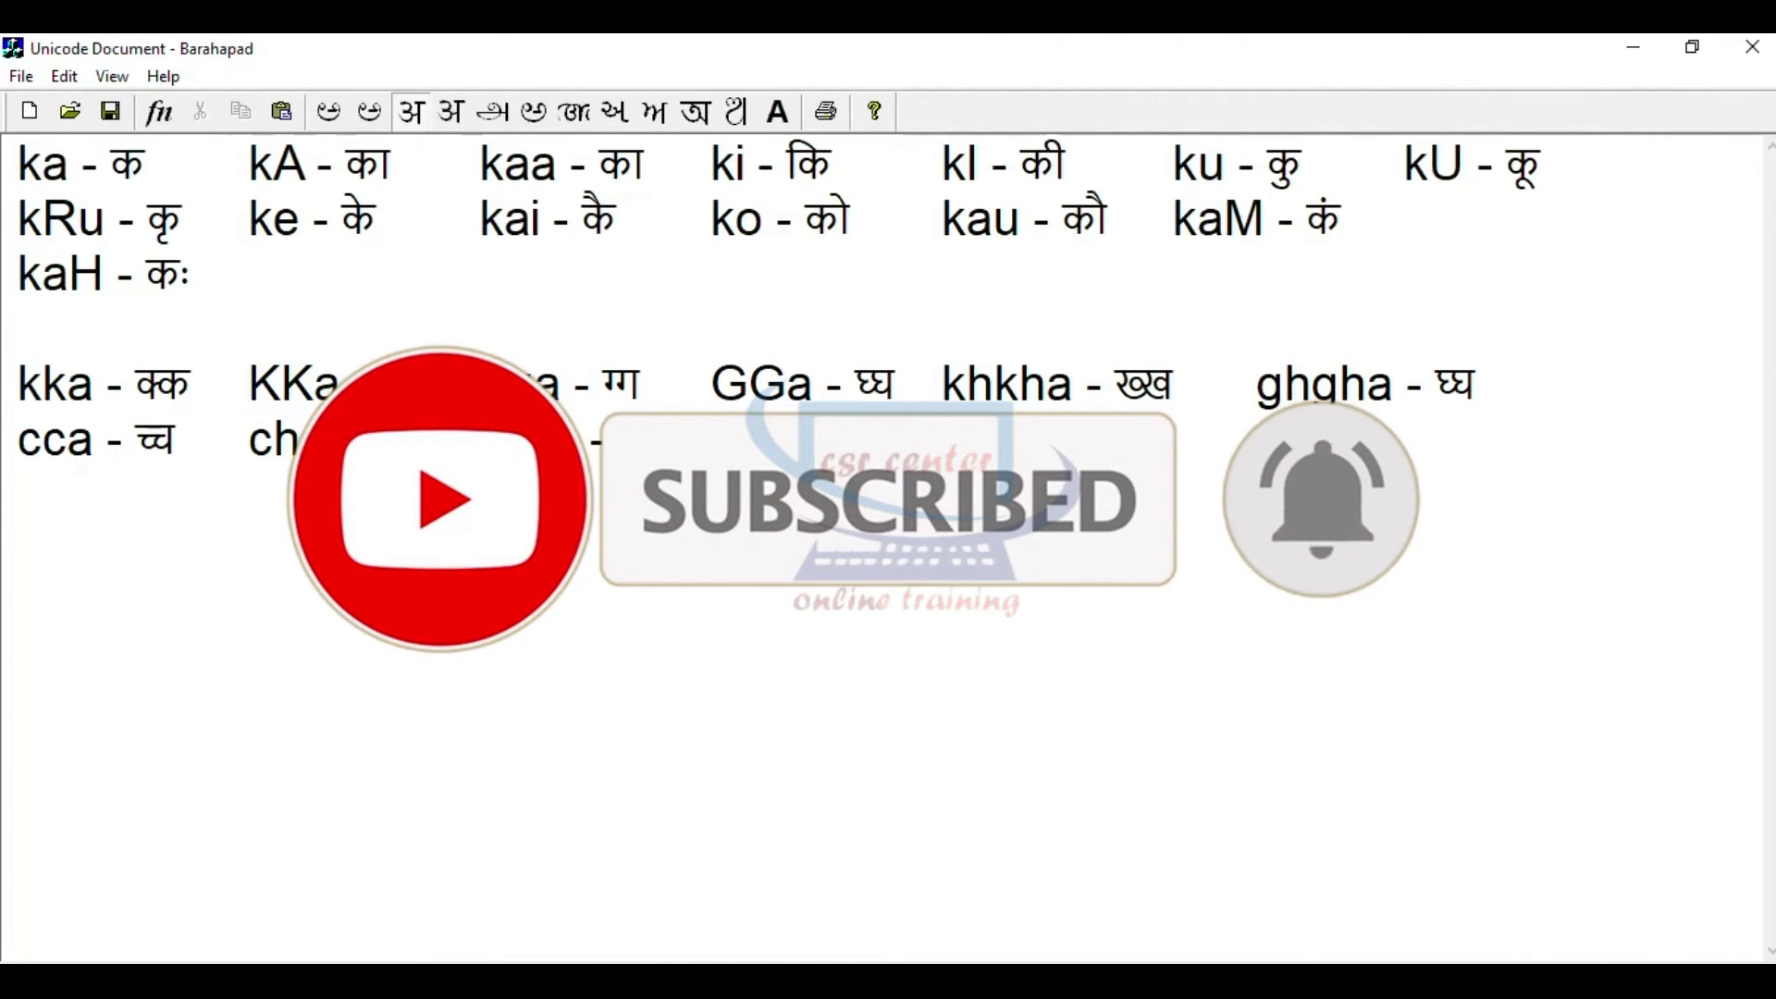
{"action": "type", "text": "Cha - छछ"}
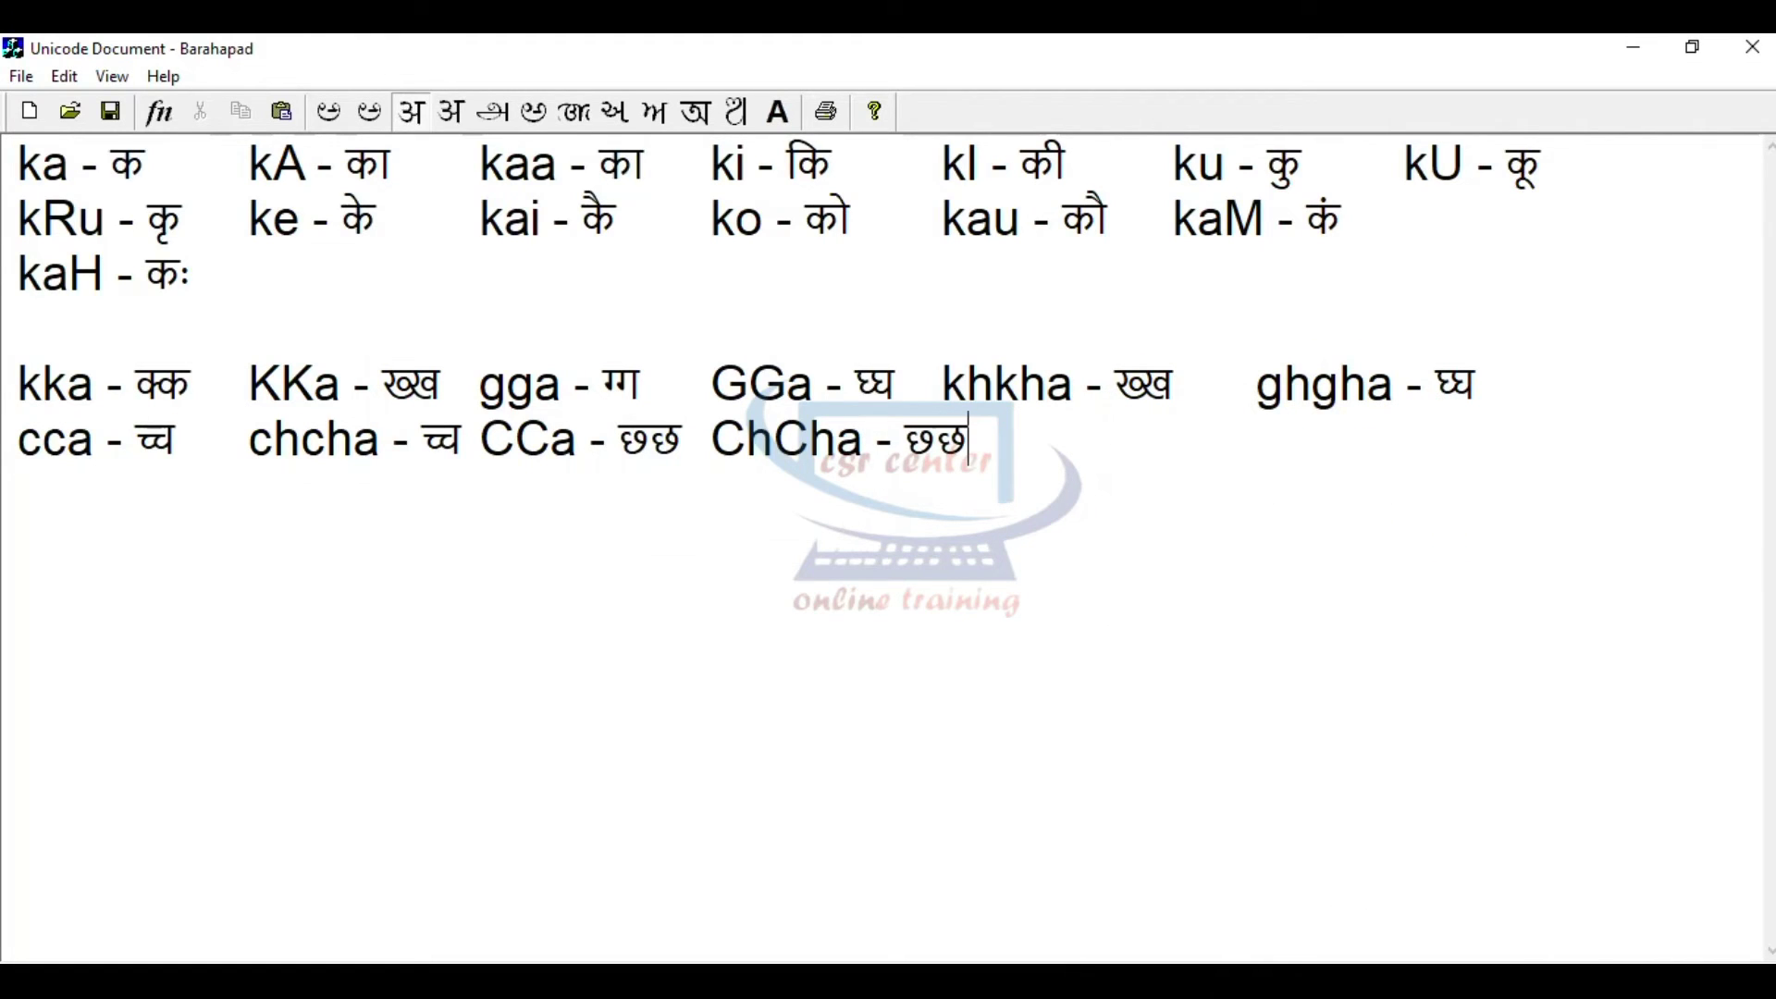
- Add the conjunct entry "jja - ज्ज" after ChCha, English spelling followed by the Hindi result
{"action": "key", "text": "Tab"}
{"action": "key", "text": "F11"}
{"action": "key", "text": "BackSpace"}
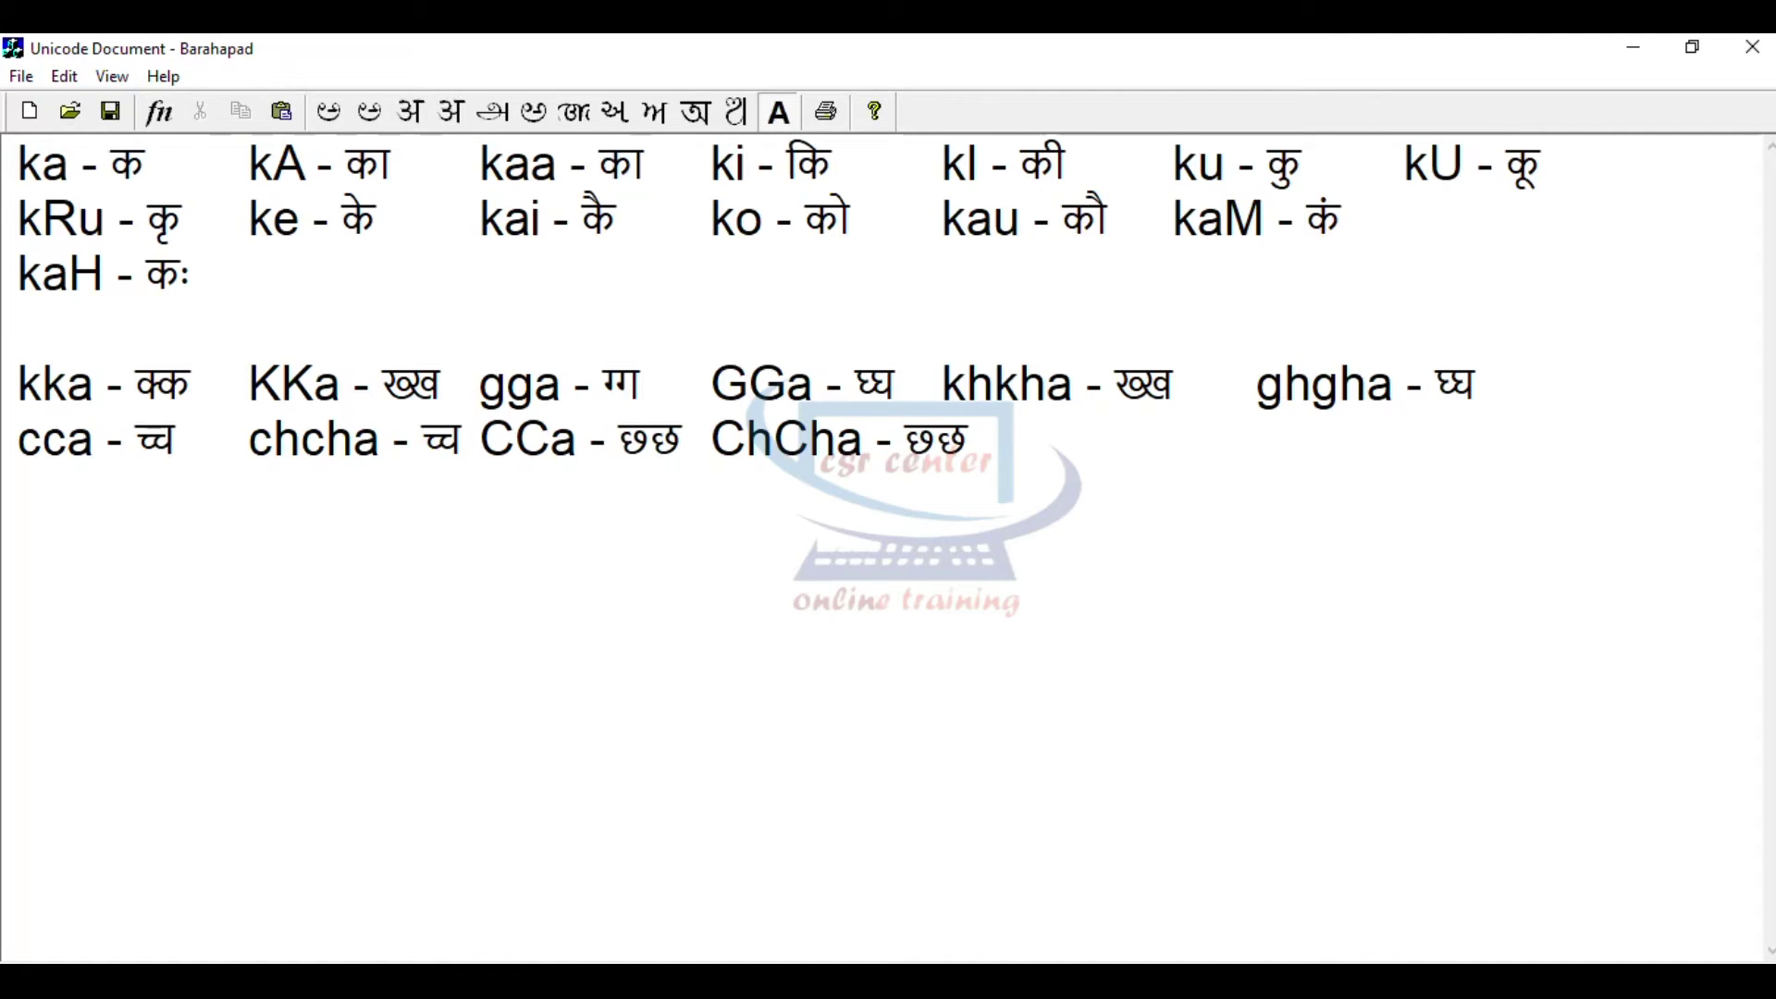
{"action": "type", "text": "jja -"}
{"action": "key", "text": "F11"}
{"action": "type", "text": "jja"}
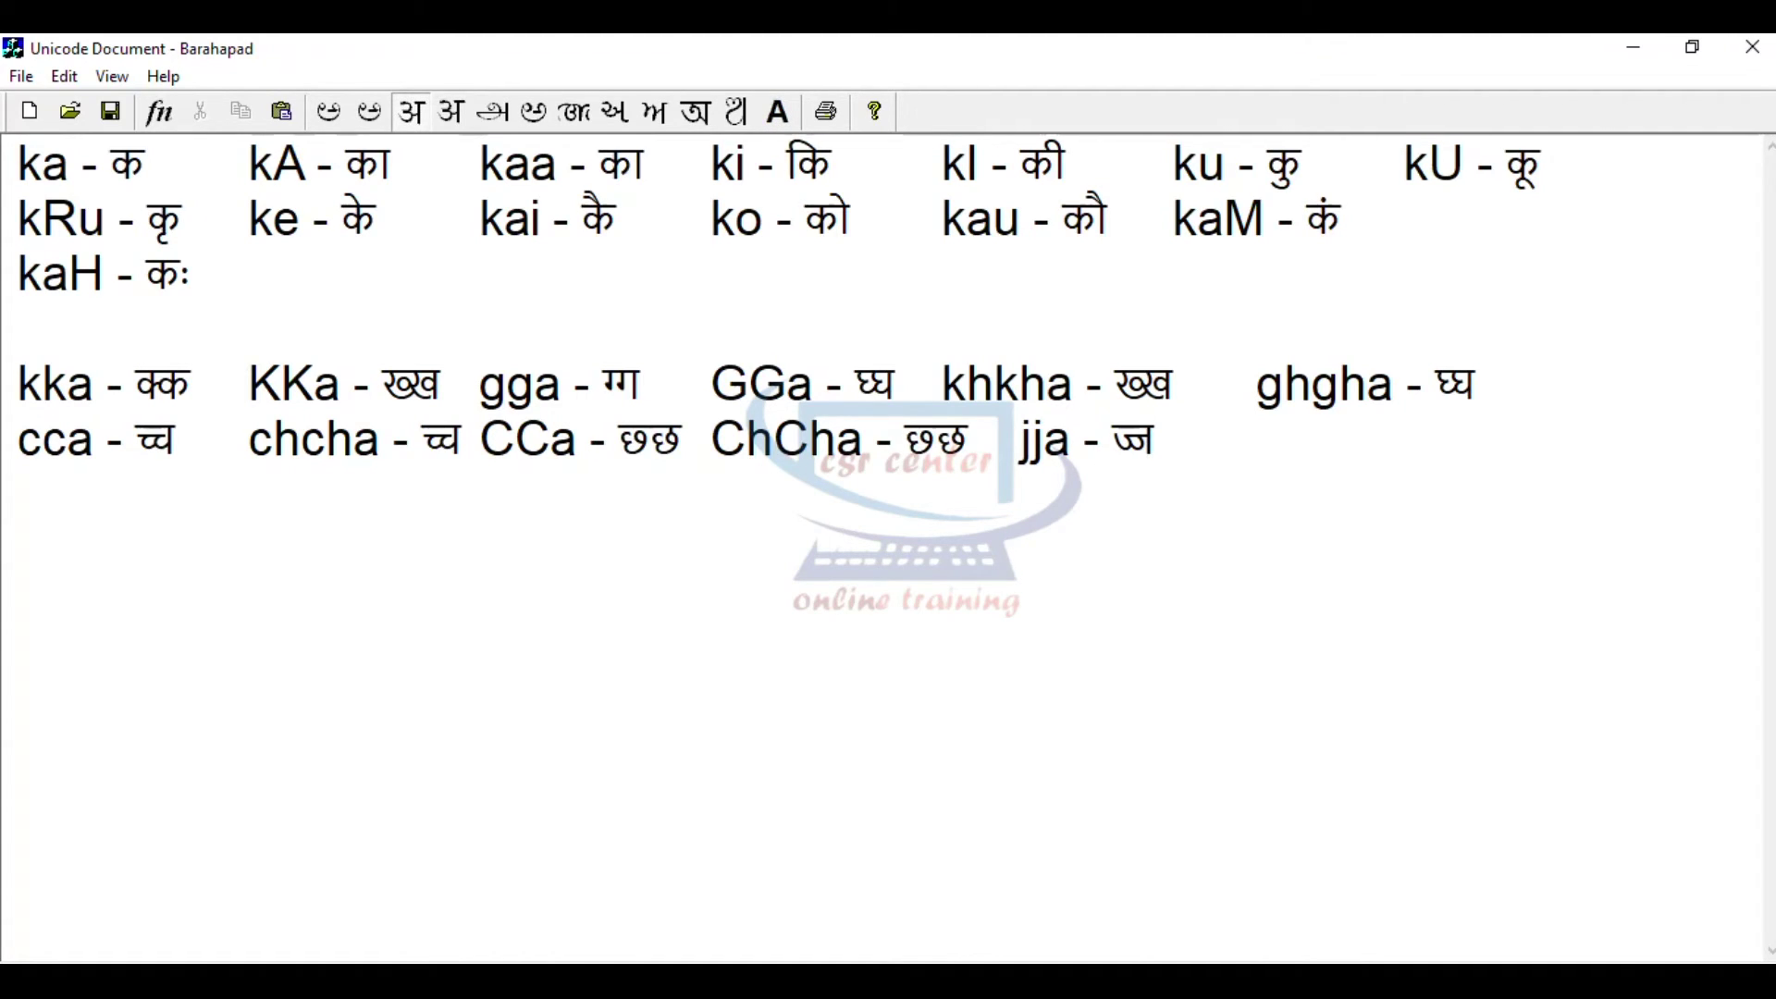
- Add the conjunct entry "JJa - झ्झ" after jja, English spelling followed by the Hindi result
{"action": "key", "text": "F11"}
{"action": "type", "text": "JJa -"}
{"action": "key", "text": "F11"}
{"action": "type", "text": "JJ"}
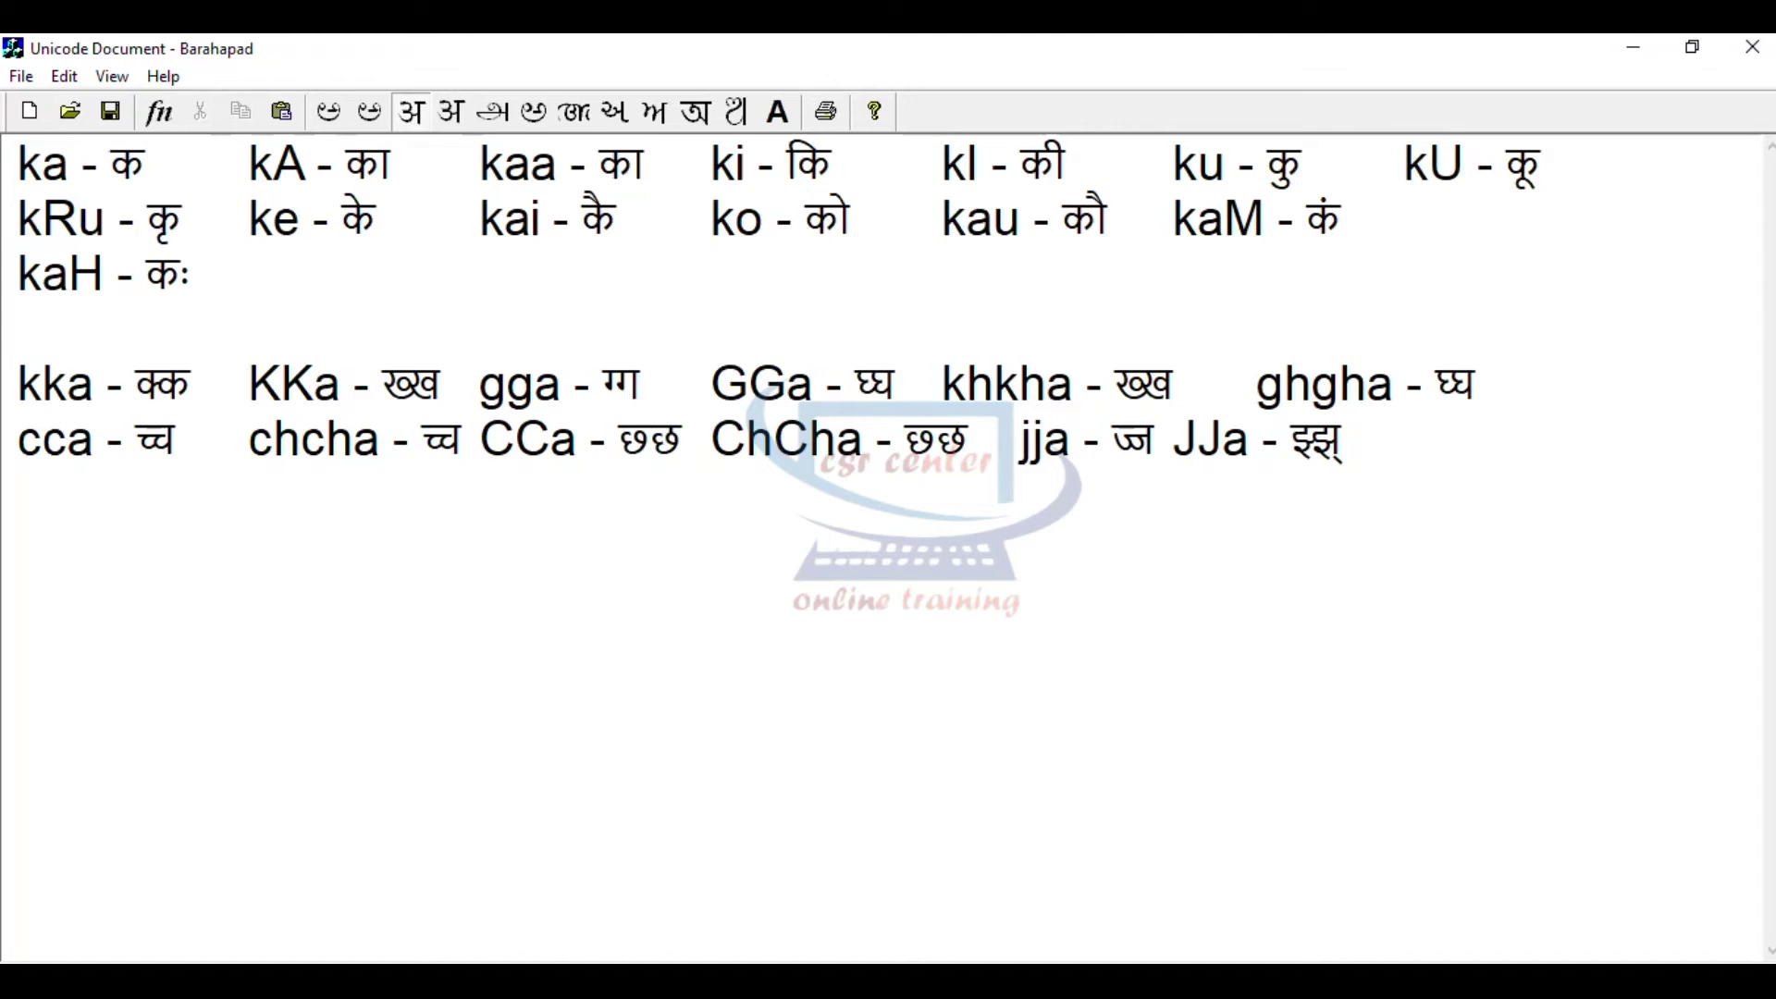
- Add the alternative spelling entry "jhjha - झ्झ" as the last column of the cca row
{"action": "key", "text": "Tab"}
{"action": "key", "text": "F11"}
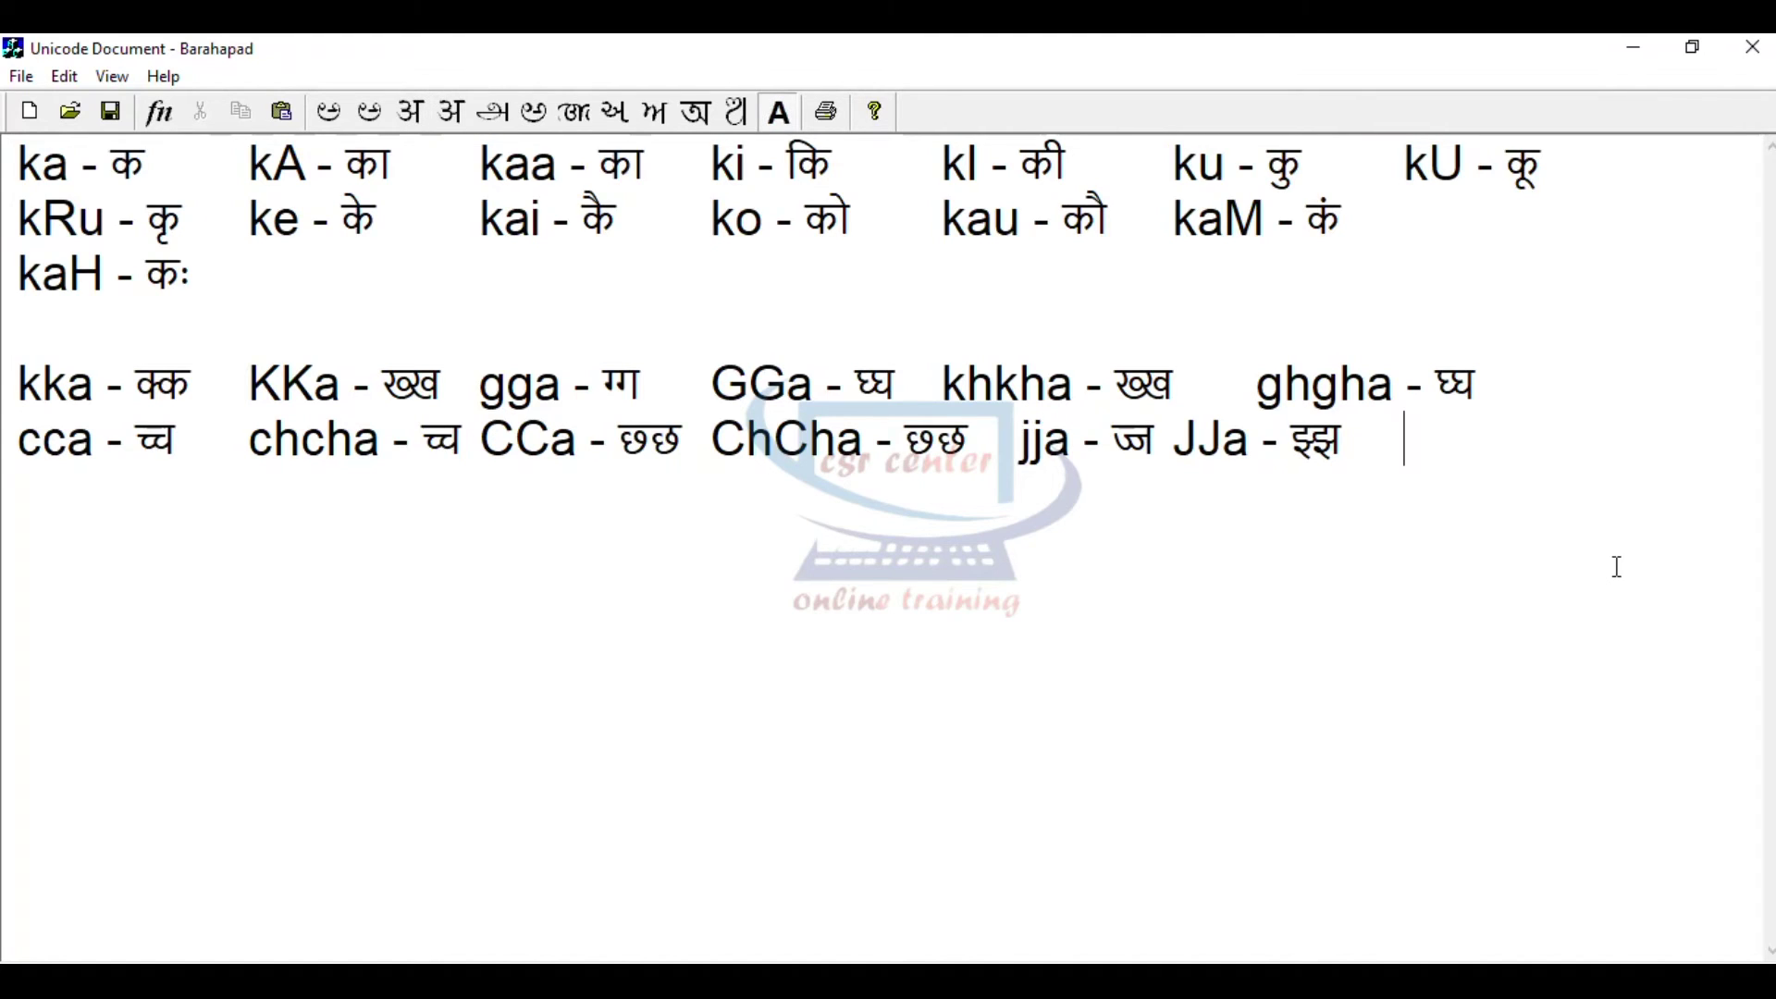
{"action": "type", "text": "jhjha "}
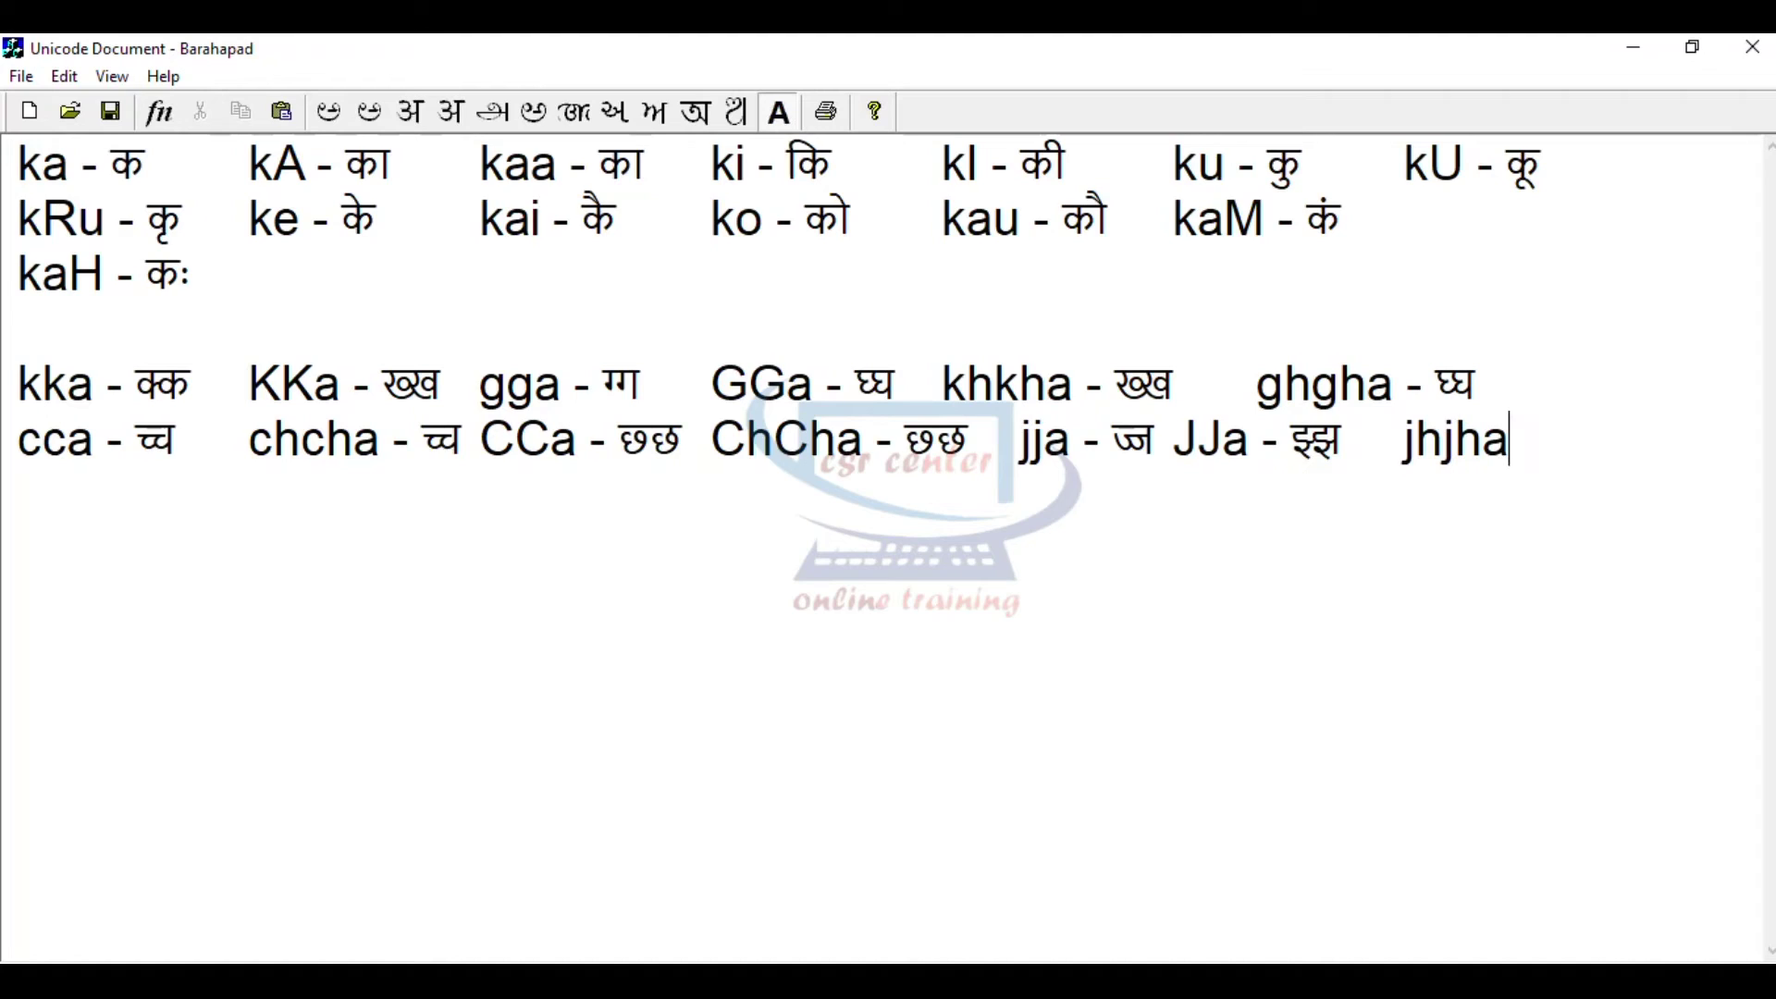
{"action": "type", "text": "-"}
{"action": "key", "text": "F11"}
{"action": "type", "text": "jhjha"}
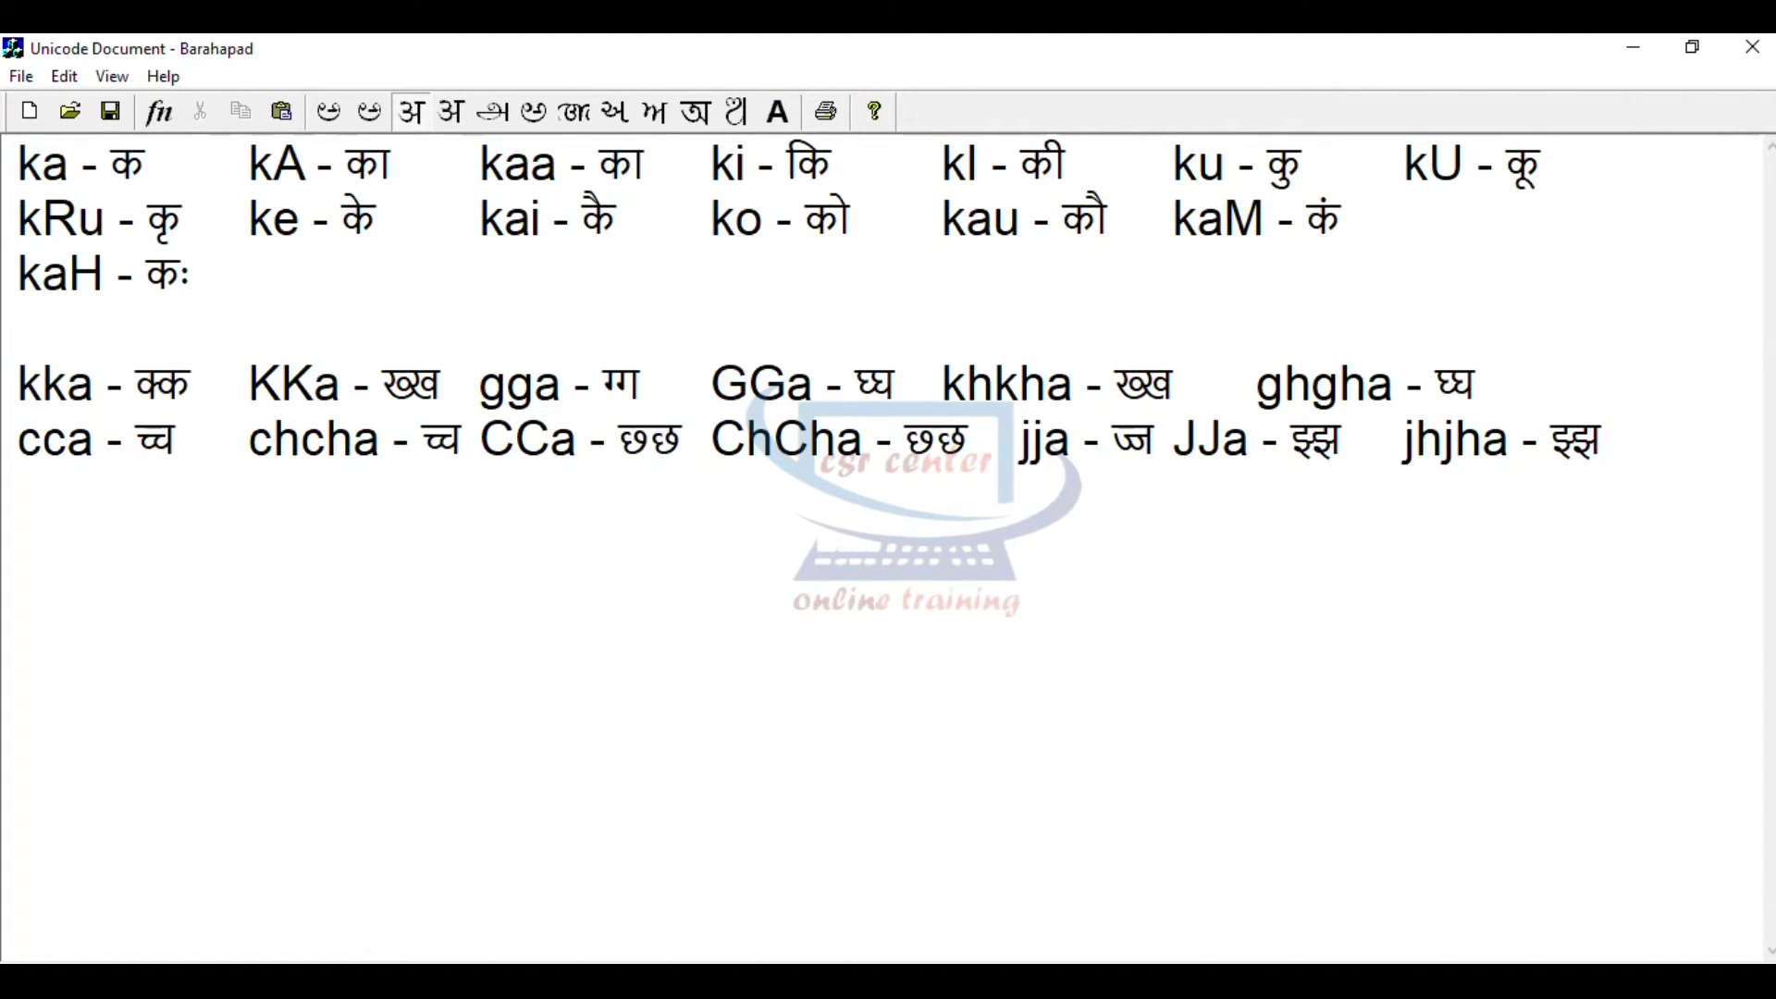
- Start a new conjunct row with the entry "TTa - ट्ट", English spelling followed by the Hindi result
{"action": "key", "text": "F11"}
{"action": "type", "text": "TTa -"}
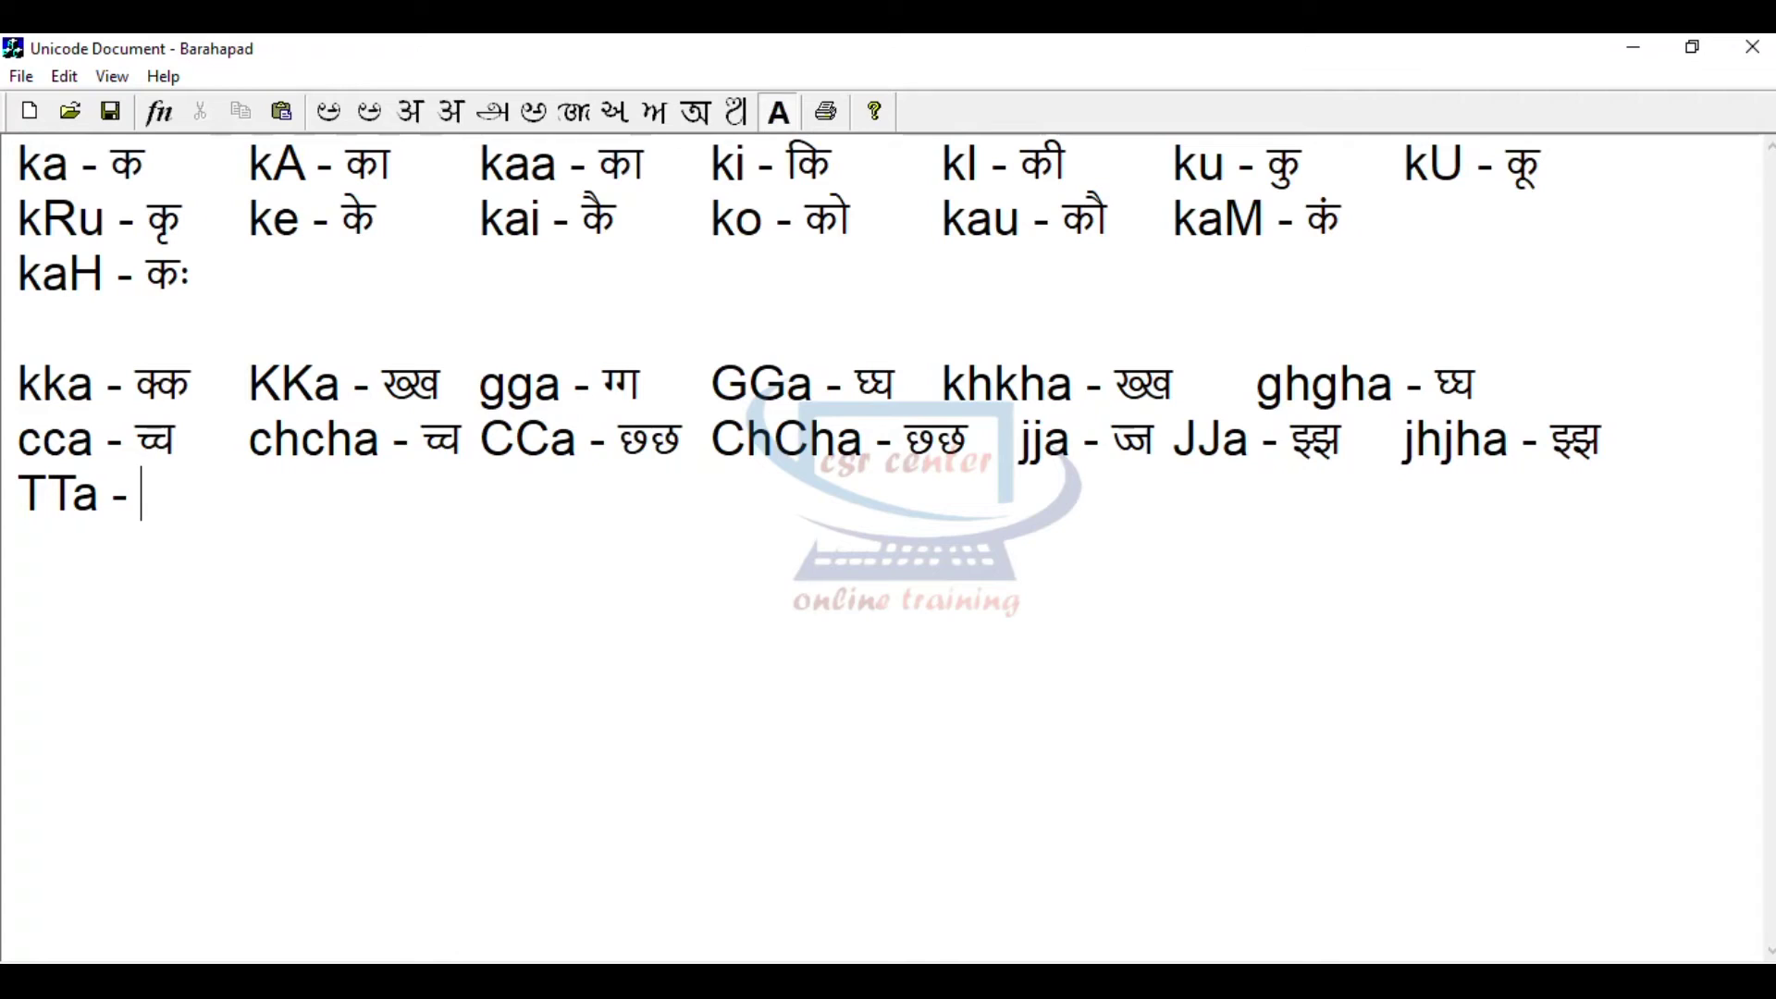
{"action": "key", "text": "F11"}
{"action": "type", "text": "TT"}
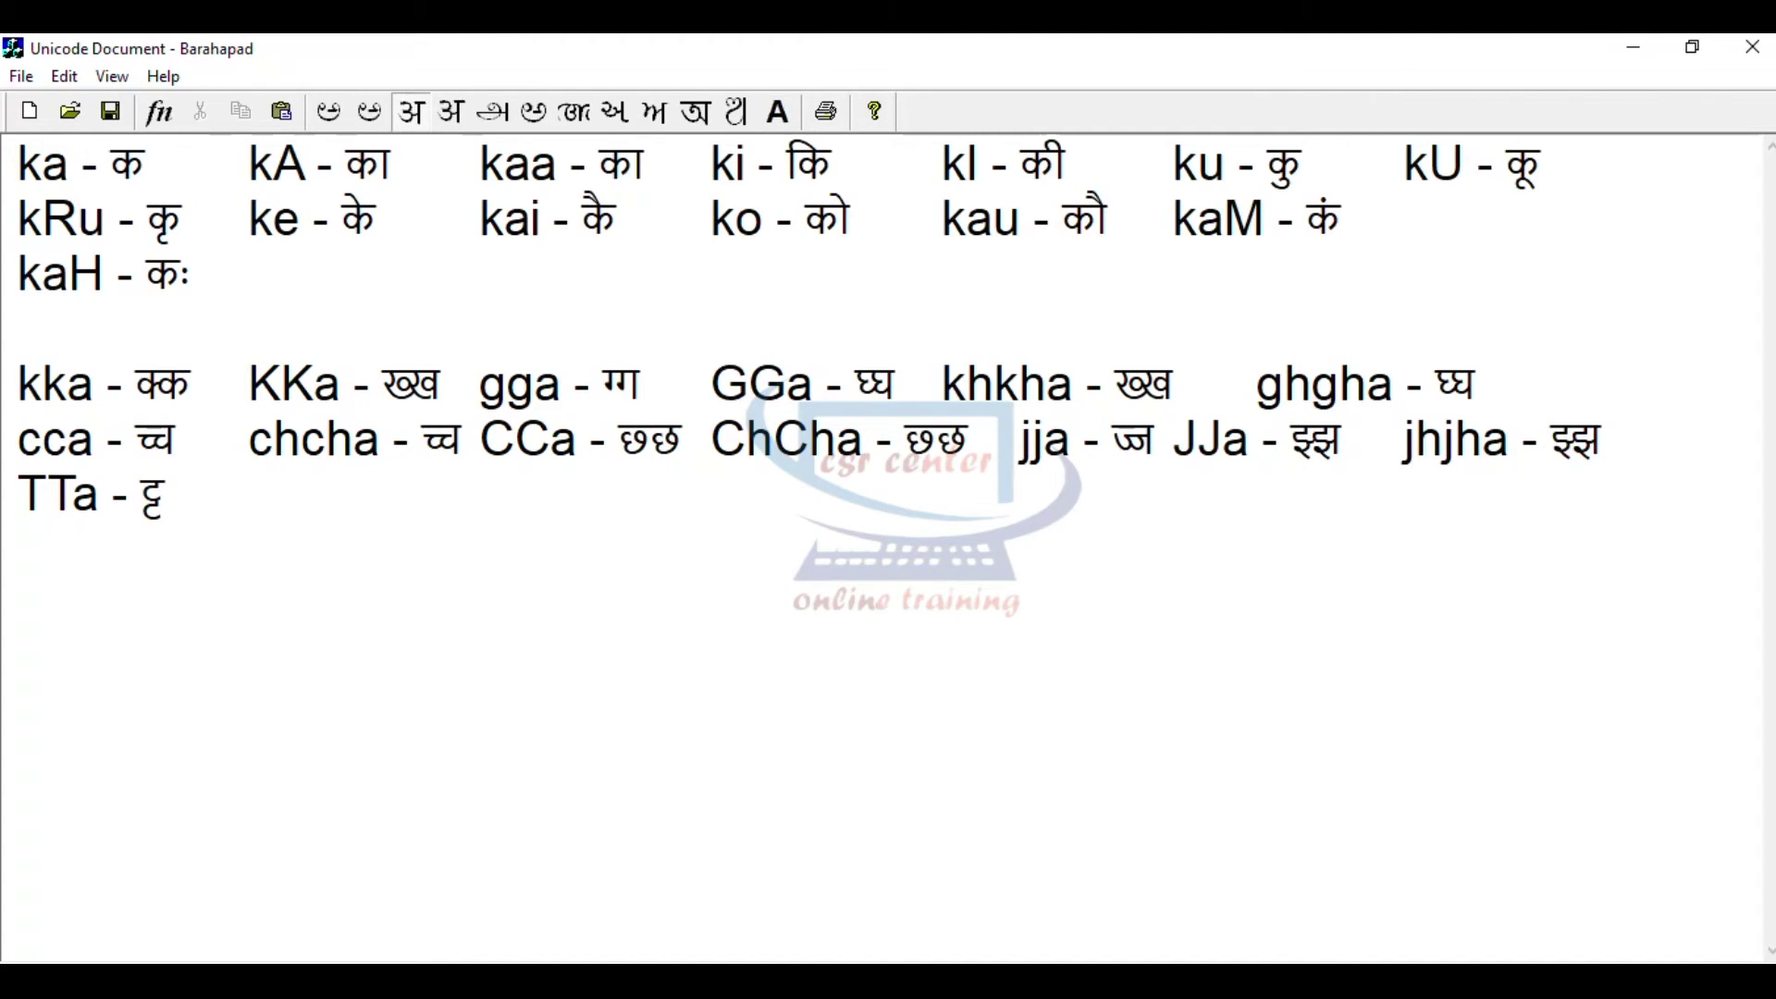
- Add the conjunct entry "ThTha - ठ्ठ" in the column after TTa, English spelling followed by the Hindi result
{"action": "key", "text": "F11"}
{"action": "key", "text": "Tab"}
{"action": "type", "text": "ThTha -"}
{"action": "key", "text": "F11"}
{"action": "type", "text": "Th"}
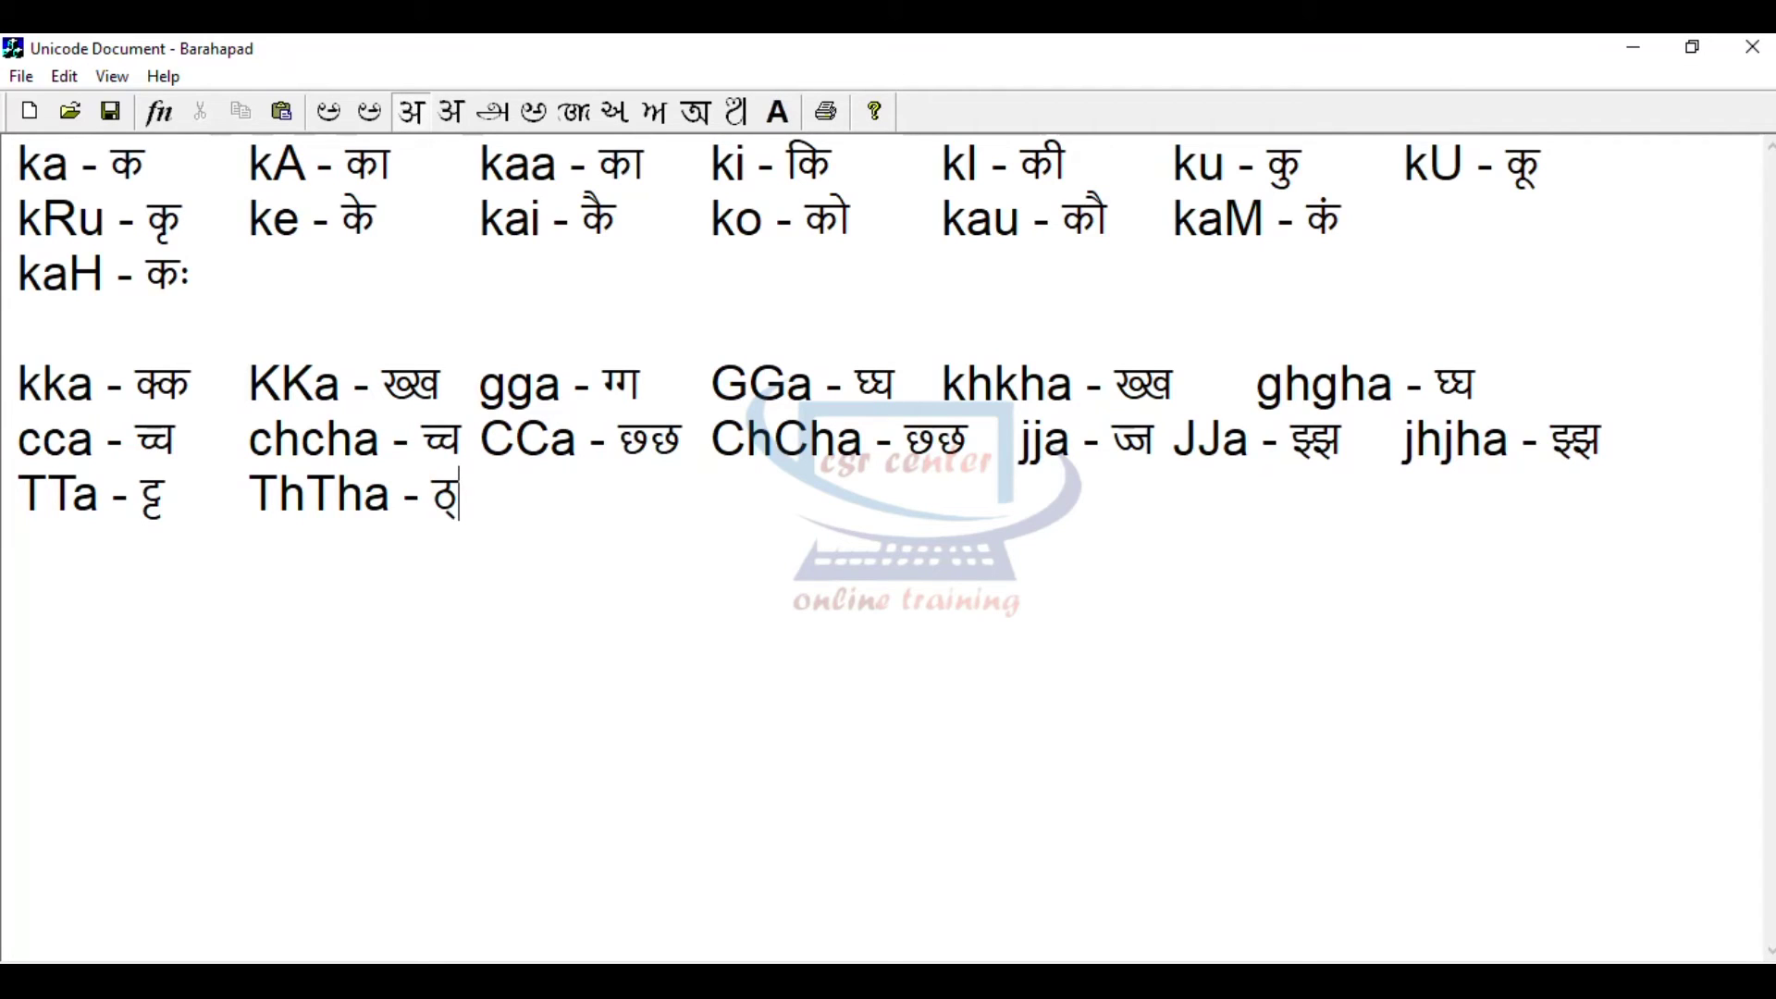
{"action": "type", "text": "Tha"}
- Add the conjunct entry "DDa - ड्ड" after ThTha, English spelling followed by the Hindi result
{"action": "key", "text": "F11"}
{"action": "type", "text": "DD"}
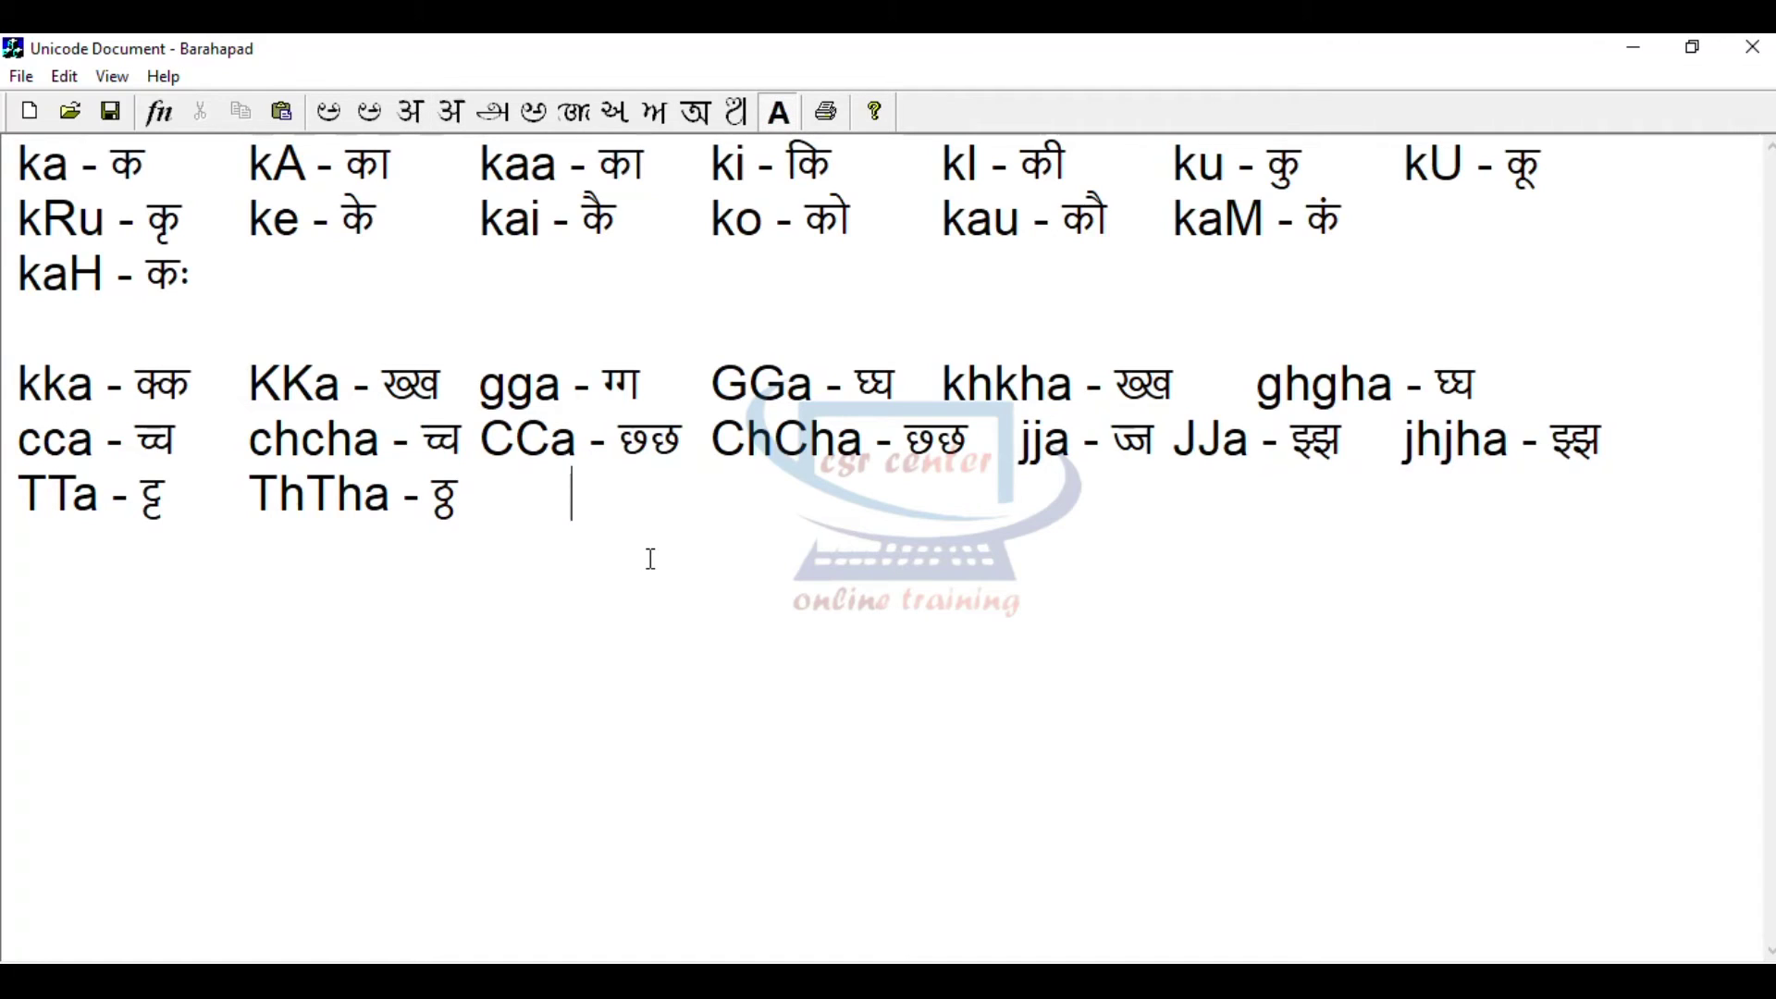
{"action": "type", "text": "a -"}
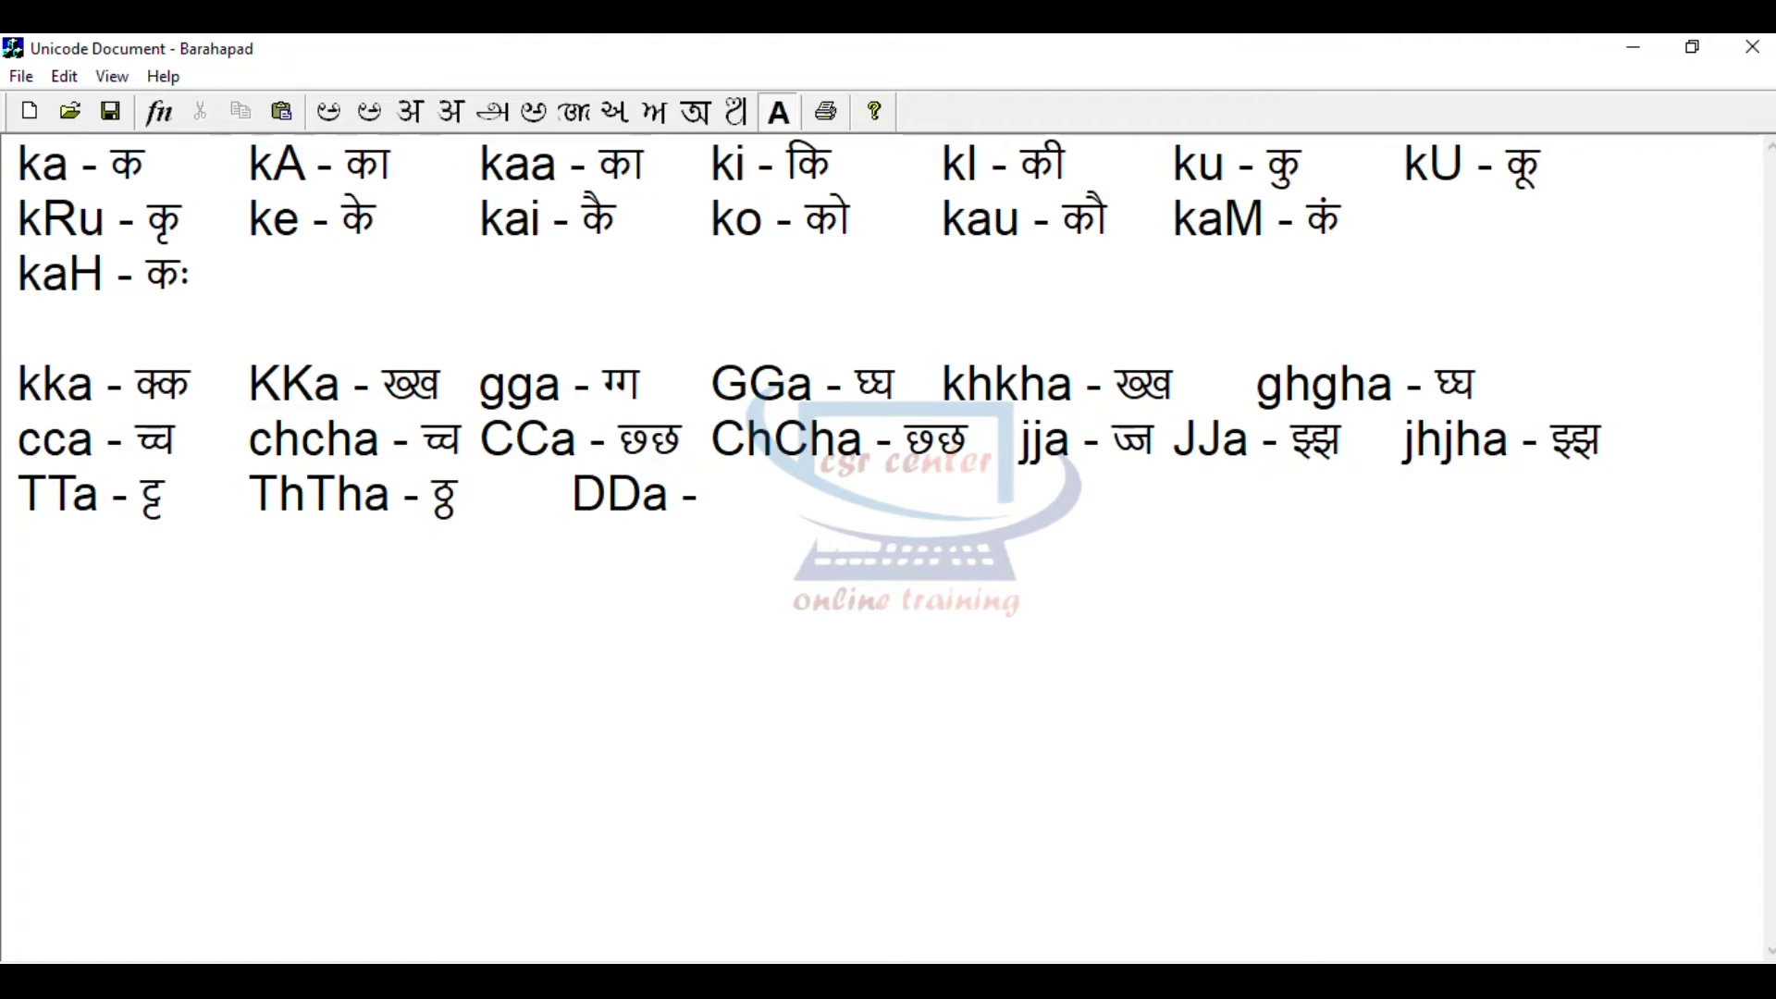
{"action": "key", "text": "F11"}
{"action": "type", "text": "DDa"}
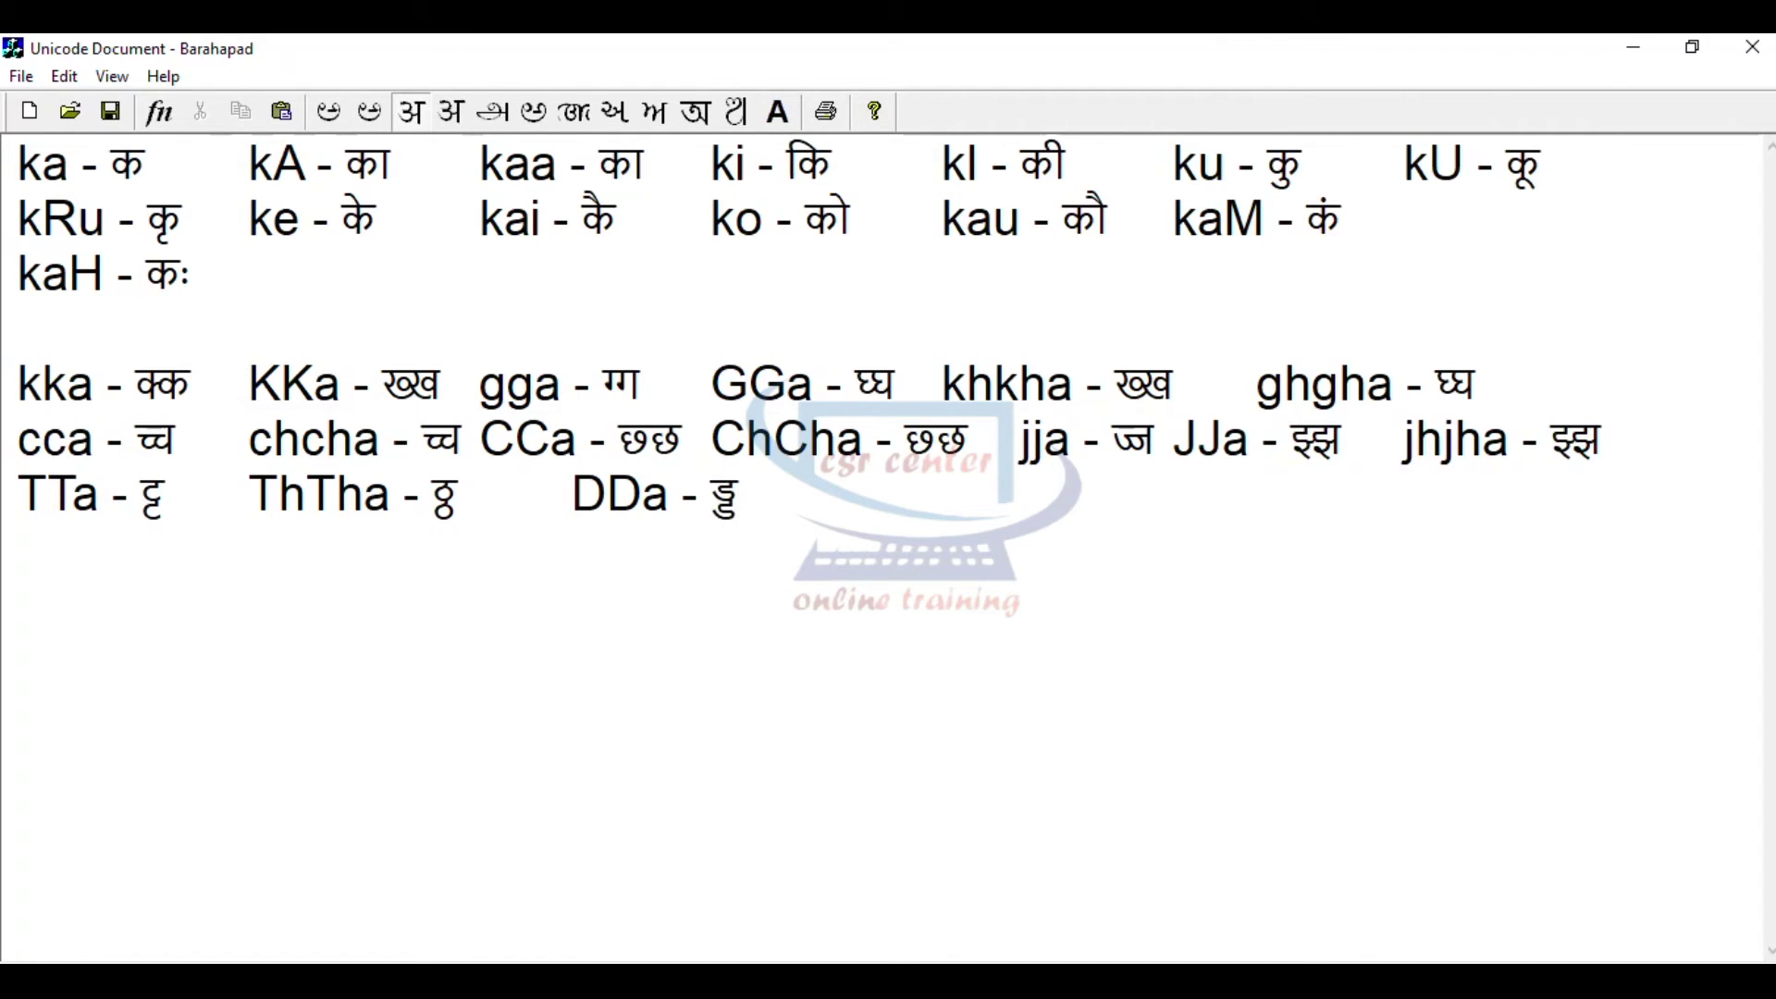
- Add the conjunct entry "DhDha - ढ्ढ" after DDa, English spelling followed by the Hindi result
{"action": "key", "text": "F11"}
{"action": "type", "text": "D"}
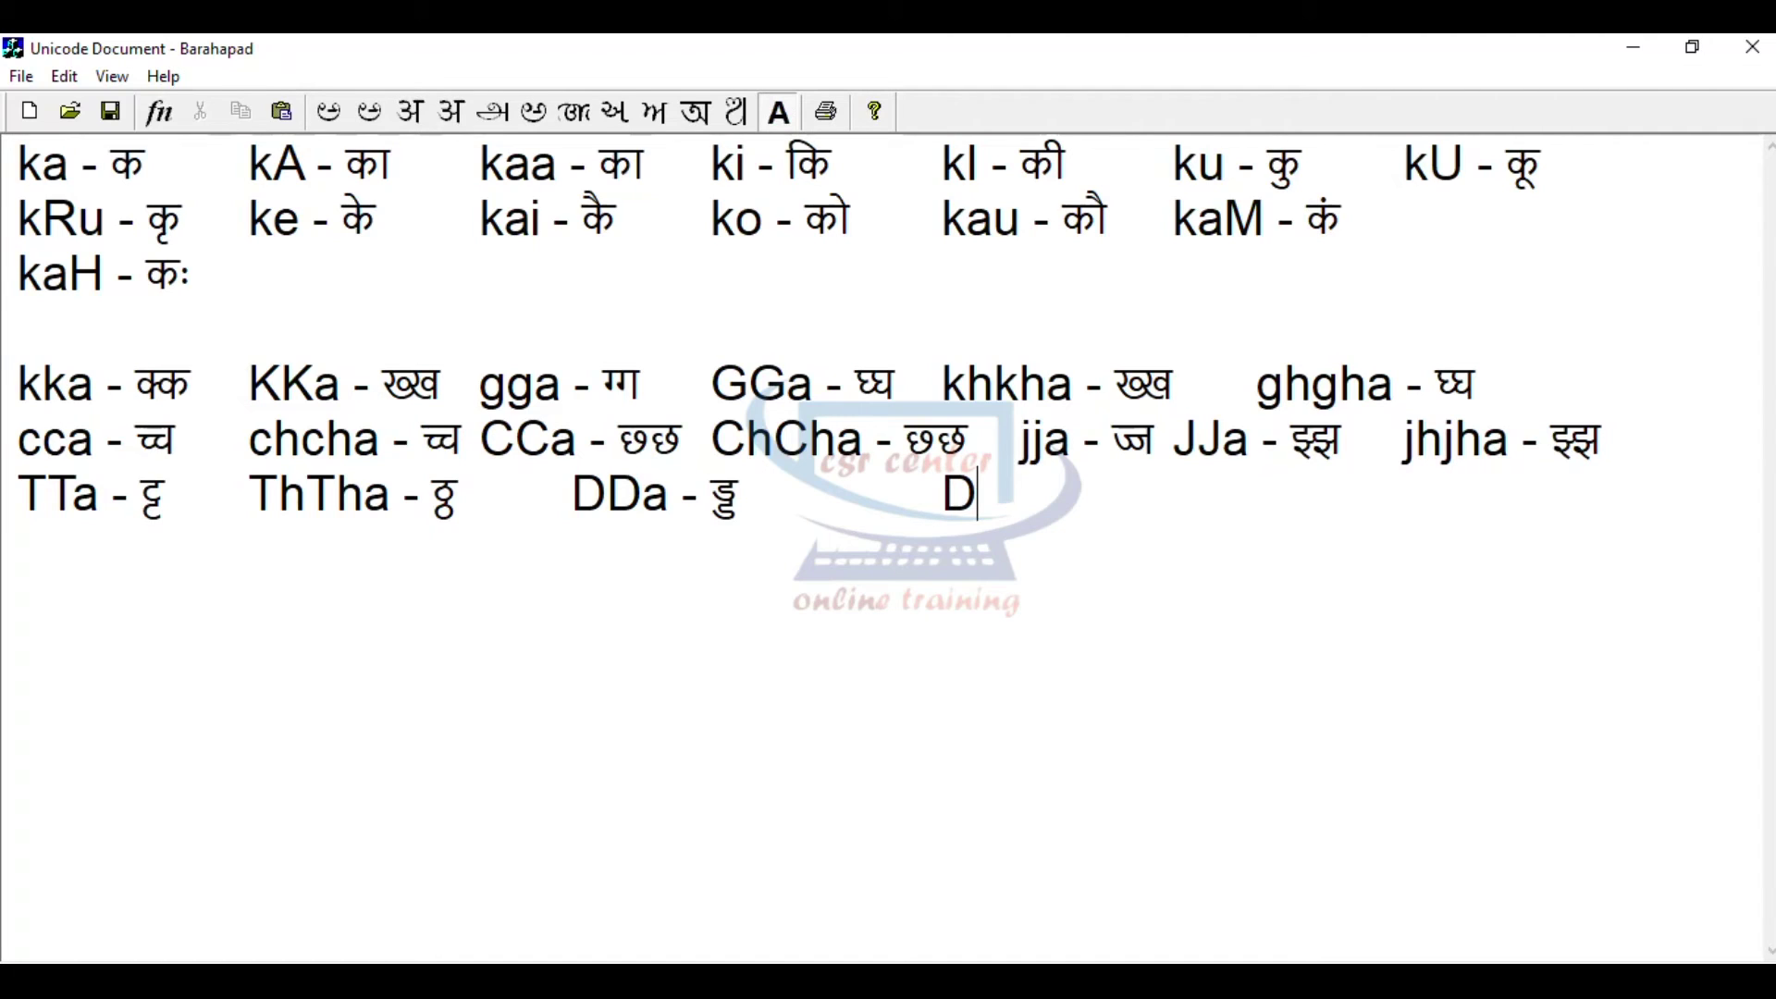
{"action": "type", "text": "hDhD"}
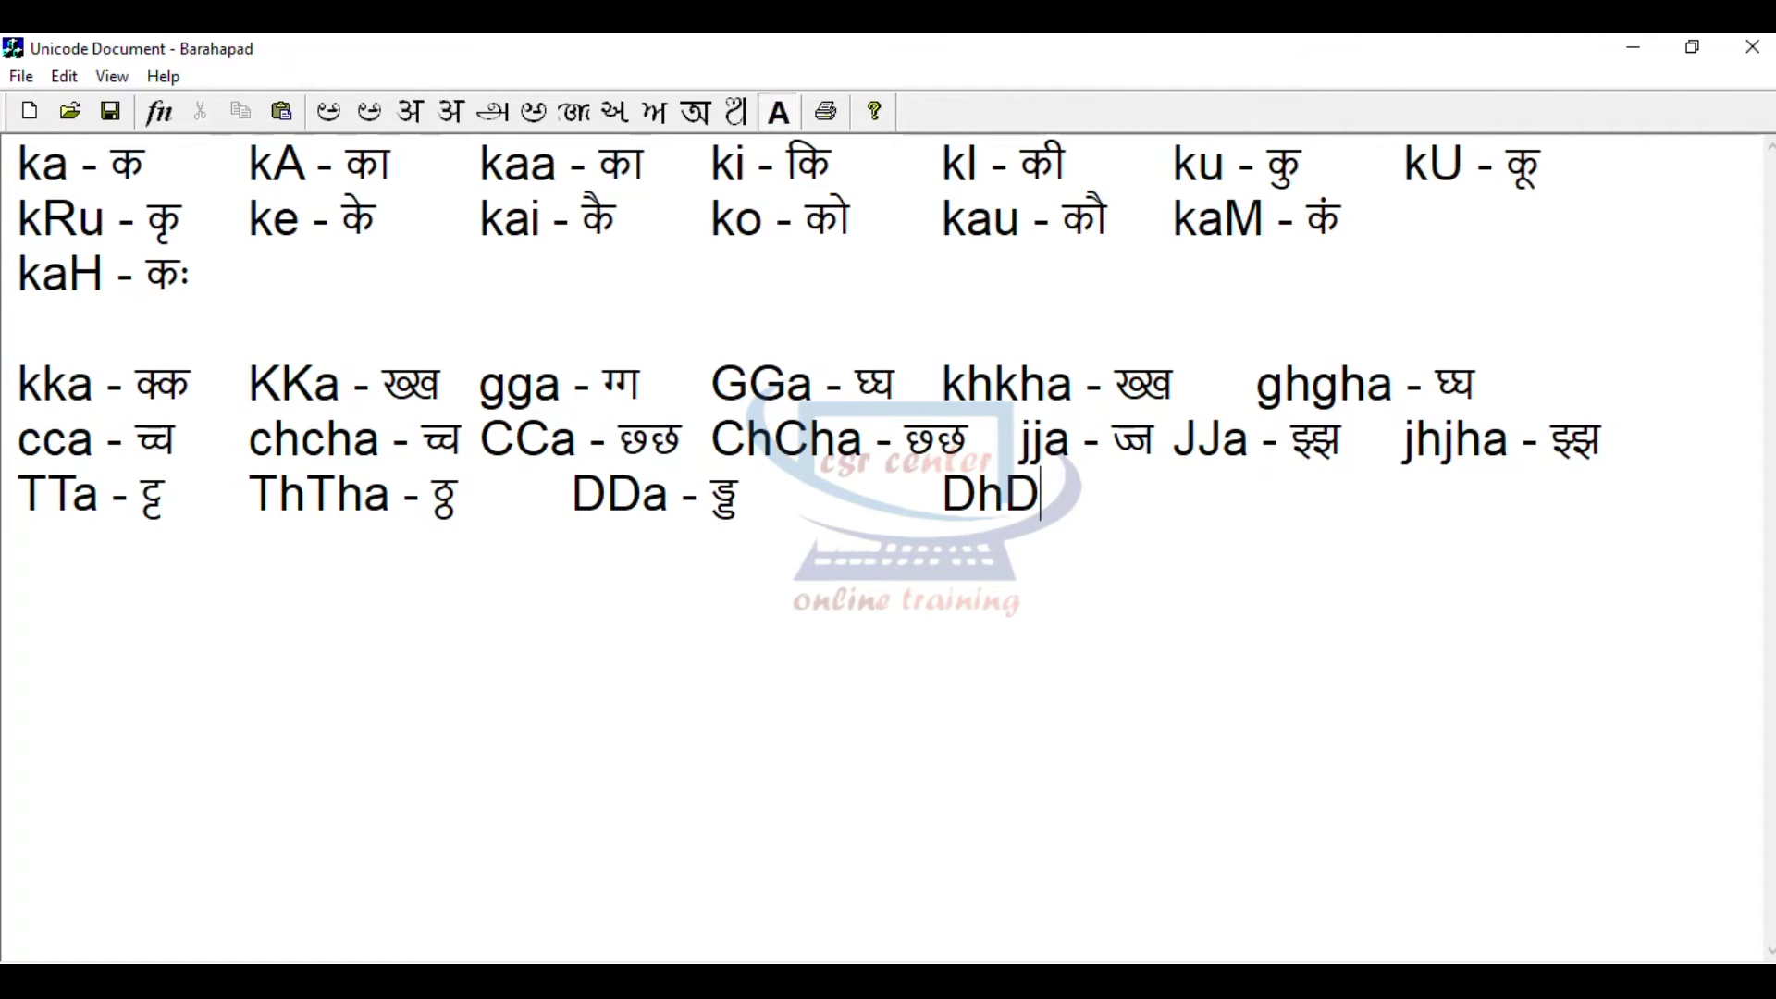
{"action": "type", "text": "a -"}
{"action": "key", "text": "F11"}
{"action": "type", "text": "DhDha - ढ्ढ"}
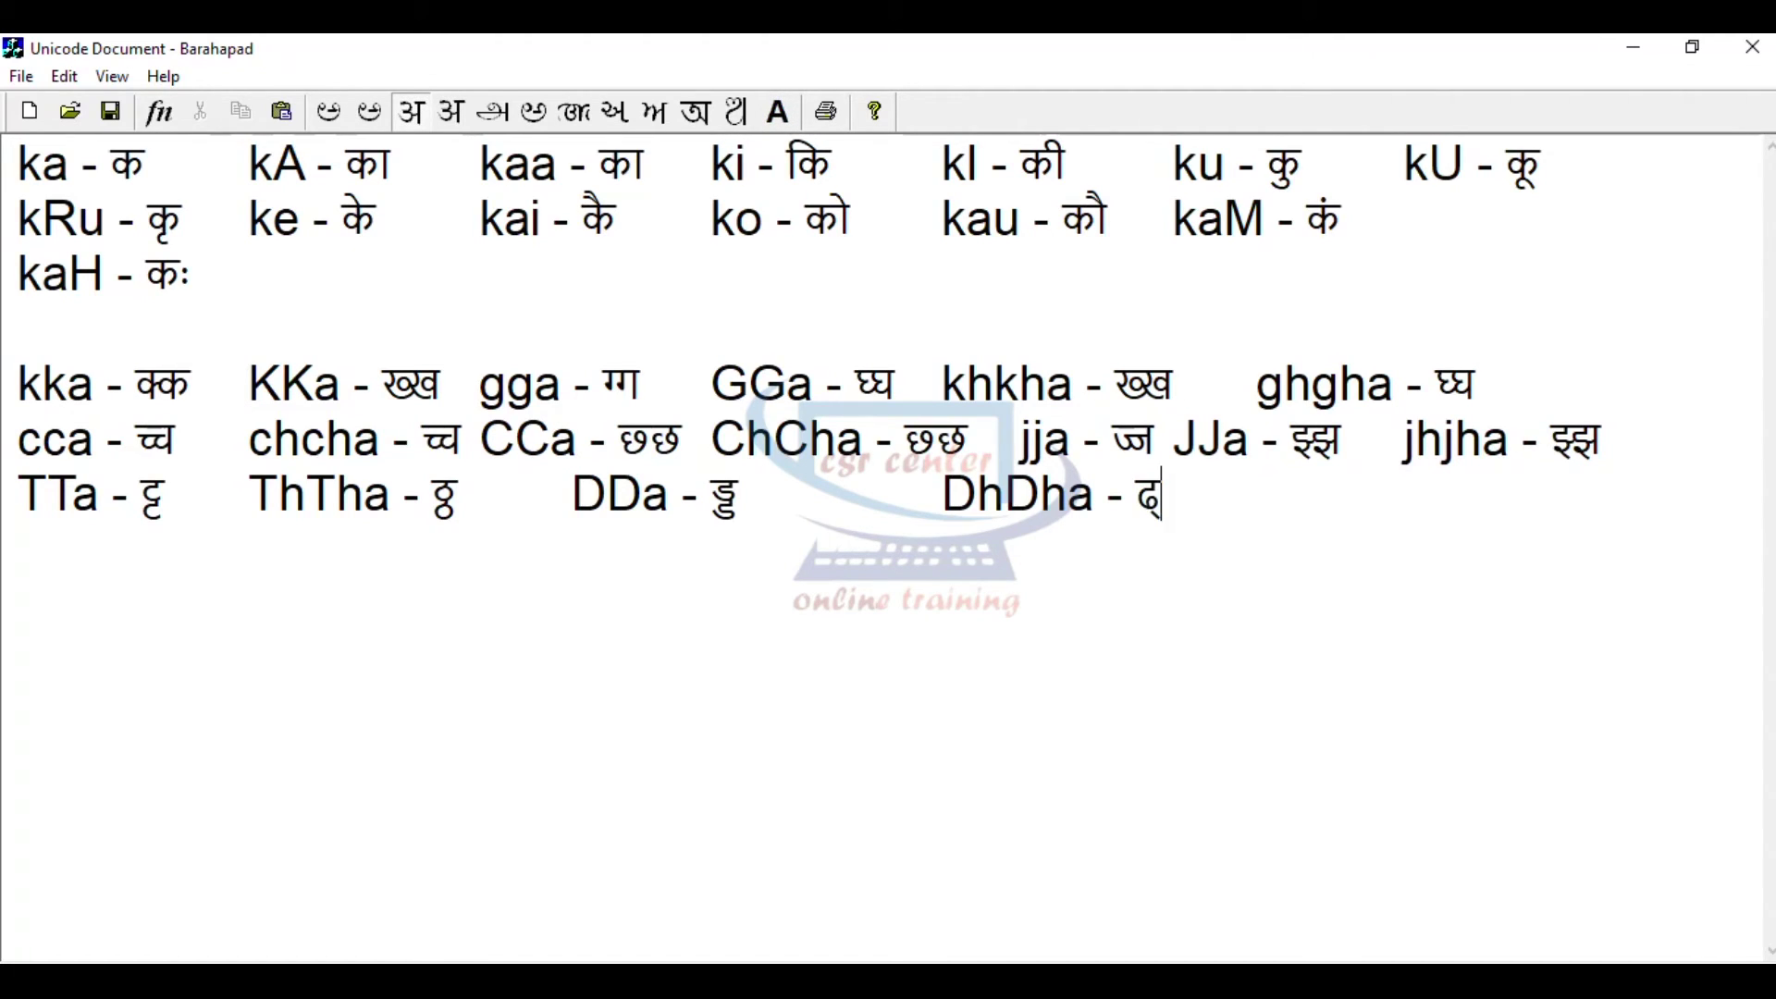
- Add the conjunct entry "NNa - ण्ण" as the last column of the TTa row
{"action": "key", "text": "F11"}
{"action": "key", "text": "Tab"}
{"action": "key", "text": "Tab"}
{"action": "type", "text": "NNa -"}
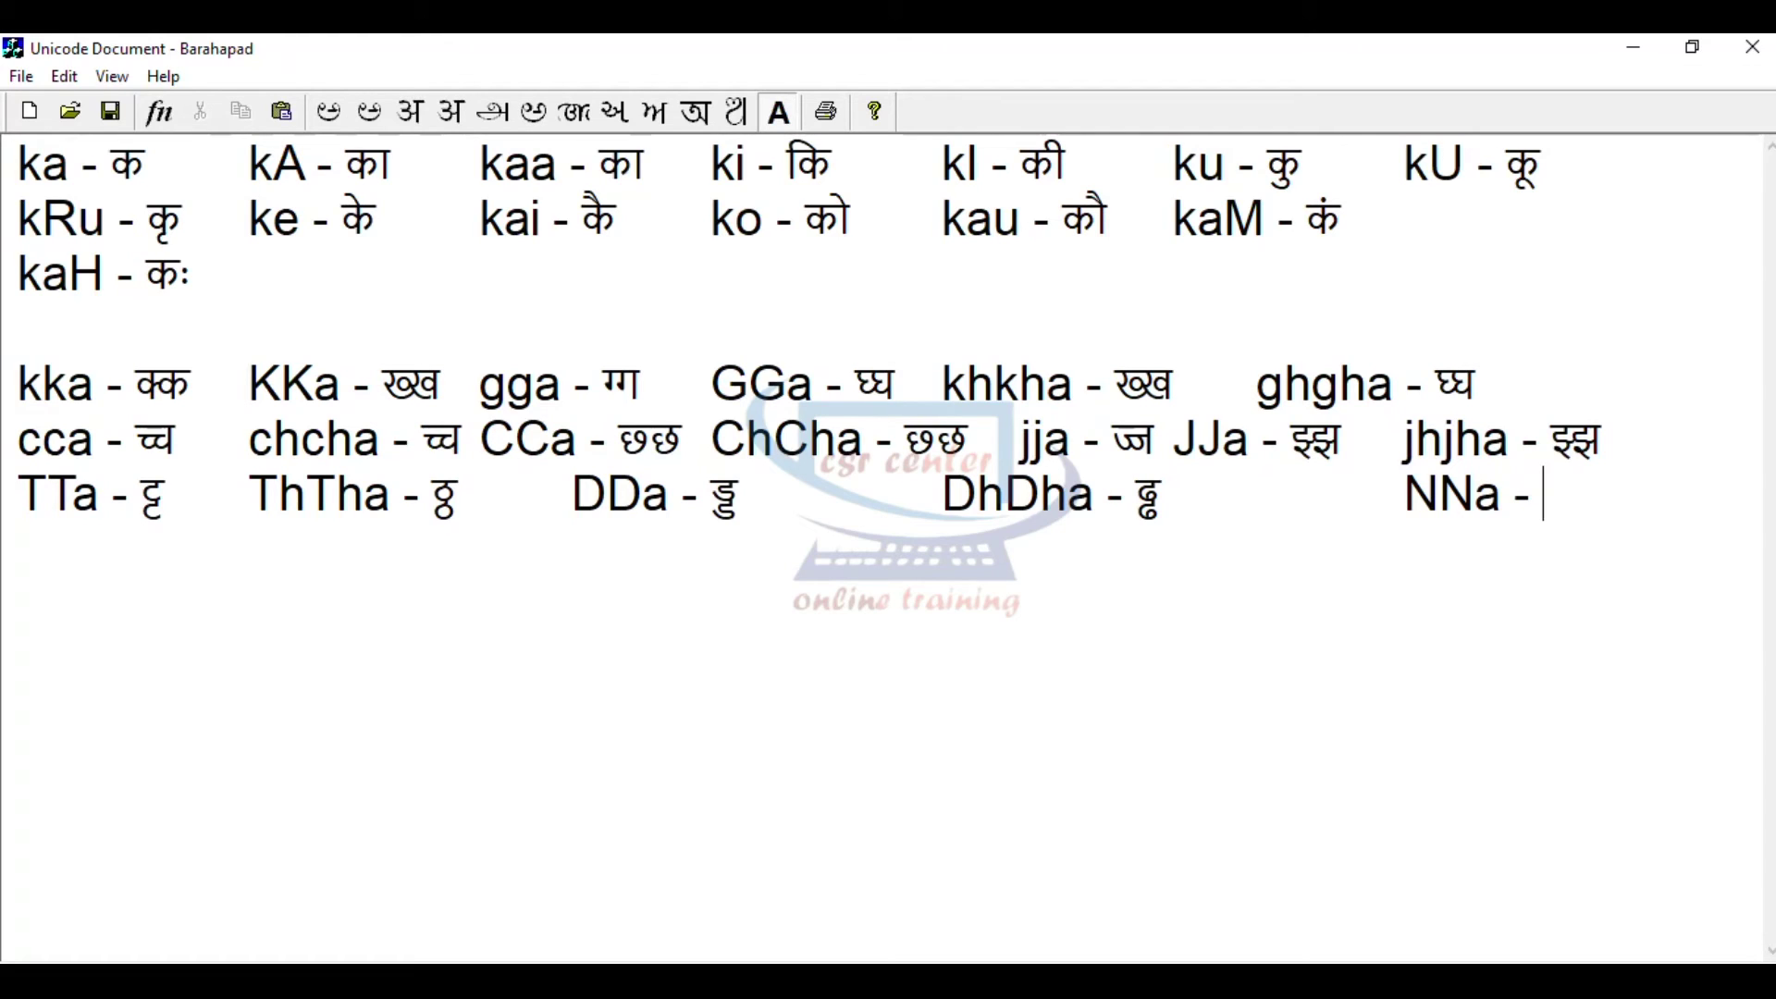
{"action": "key", "text": "F11"}
{"action": "type", "text": "NN"}
- Start a new conjunct row with the entry "tta - त्त", English spelling followed by the Hindi result
{"action": "key", "text": "F11"}
{"action": "key", "text": "Return"}
{"action": "type", "text": "tt"}
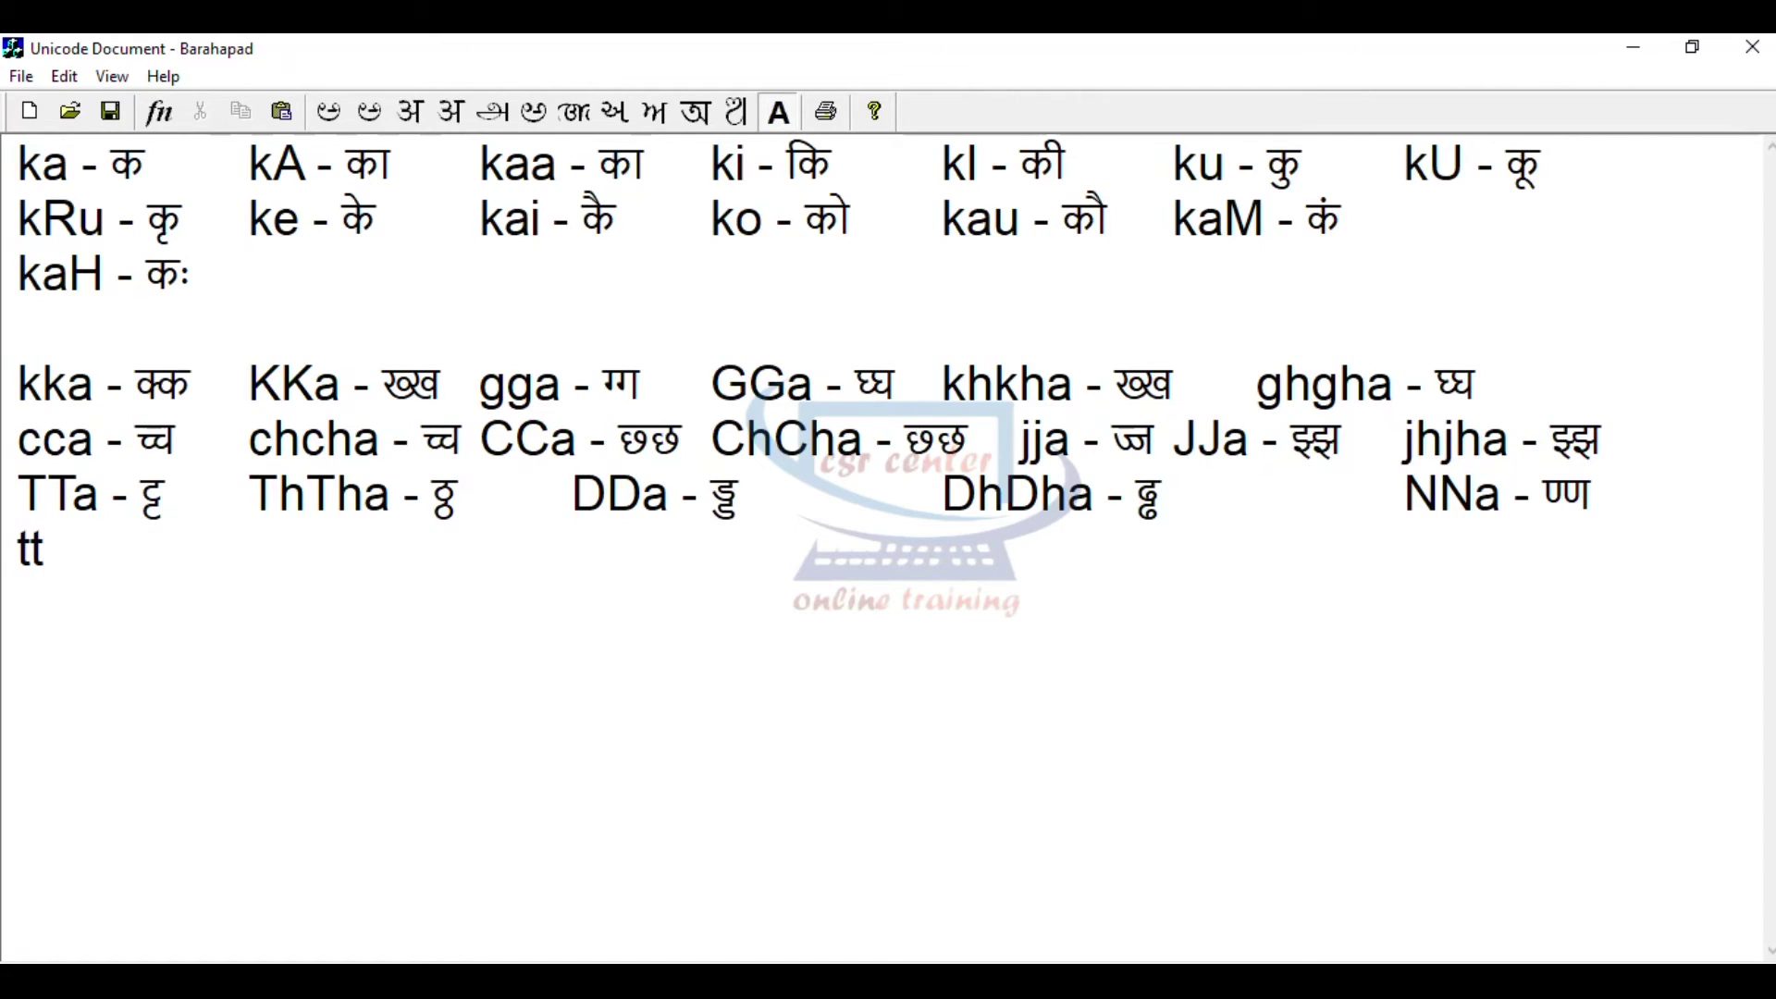
{"action": "type", "text": "a -"}
{"action": "key", "text": "F11"}
{"action": "type", "text": "ta"}
- Add the conjunct entry "ththa - थ्थ" in the column after tta, English spelling followed by the Hindi result
{"action": "key", "text": "F11"}
{"action": "key", "text": "Tab"}
{"action": "type", "text": "ththa -"}
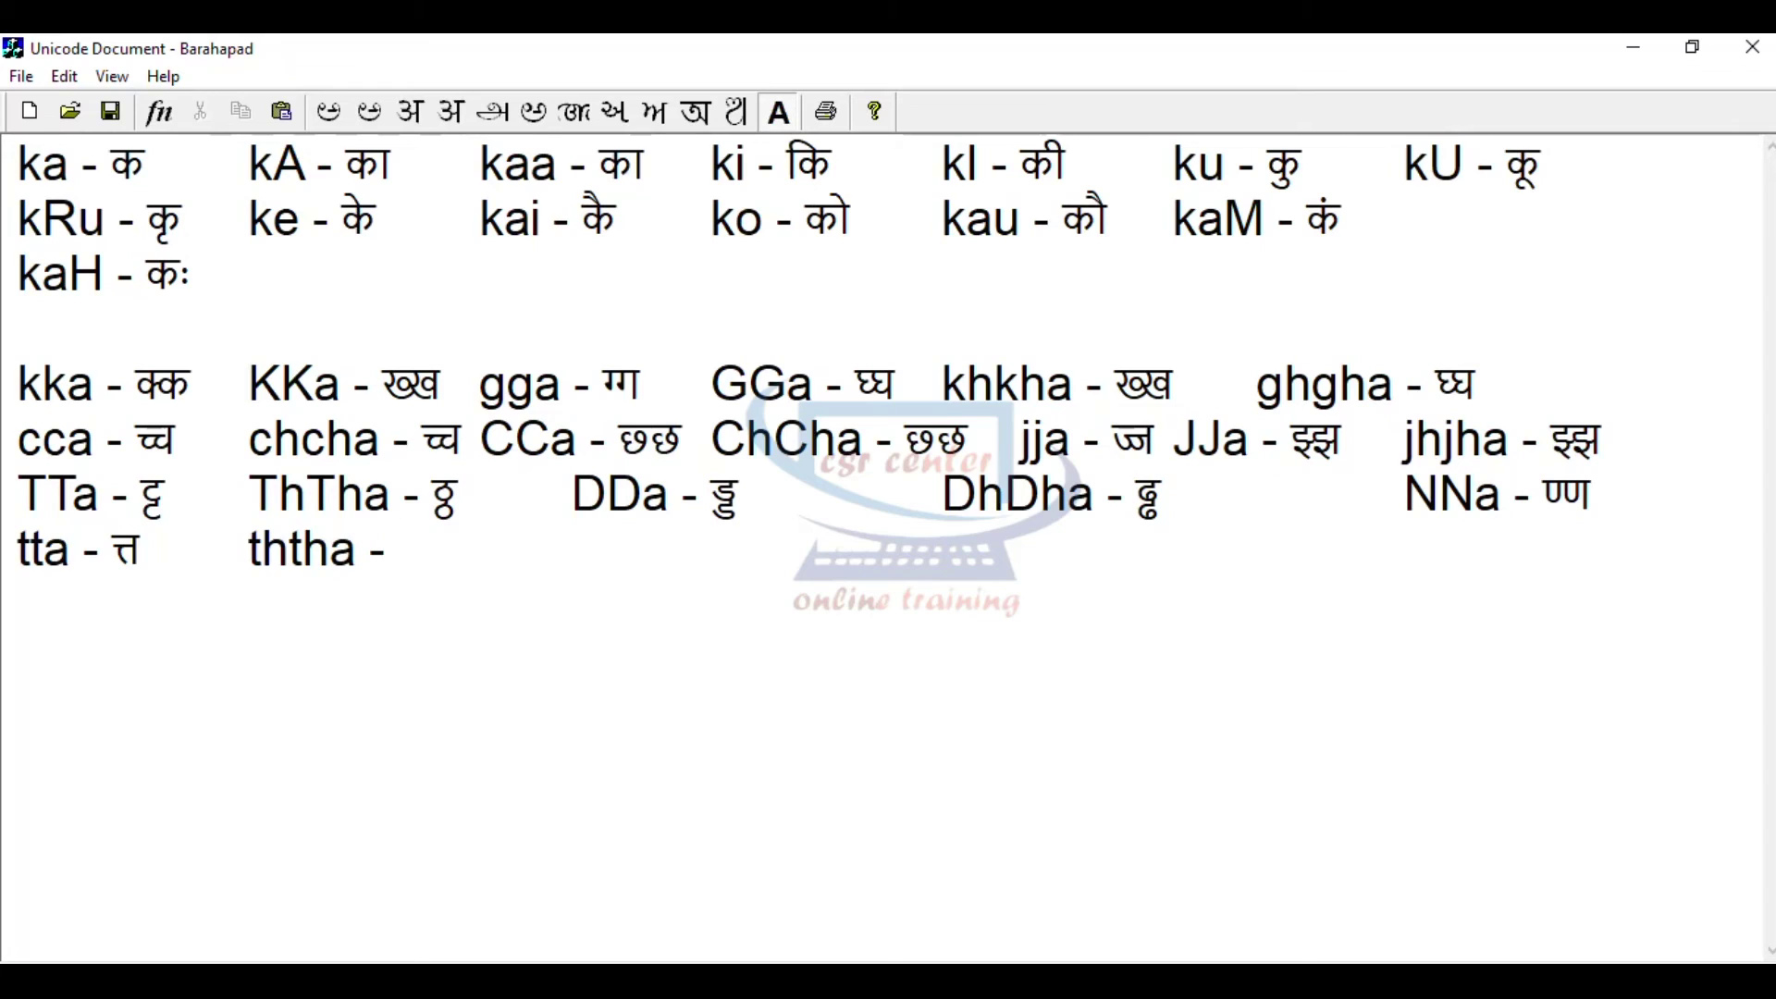
{"action": "left_click", "coordinate": [413, 111]}
{"action": "type", "text": "ththa - थ्थ"}
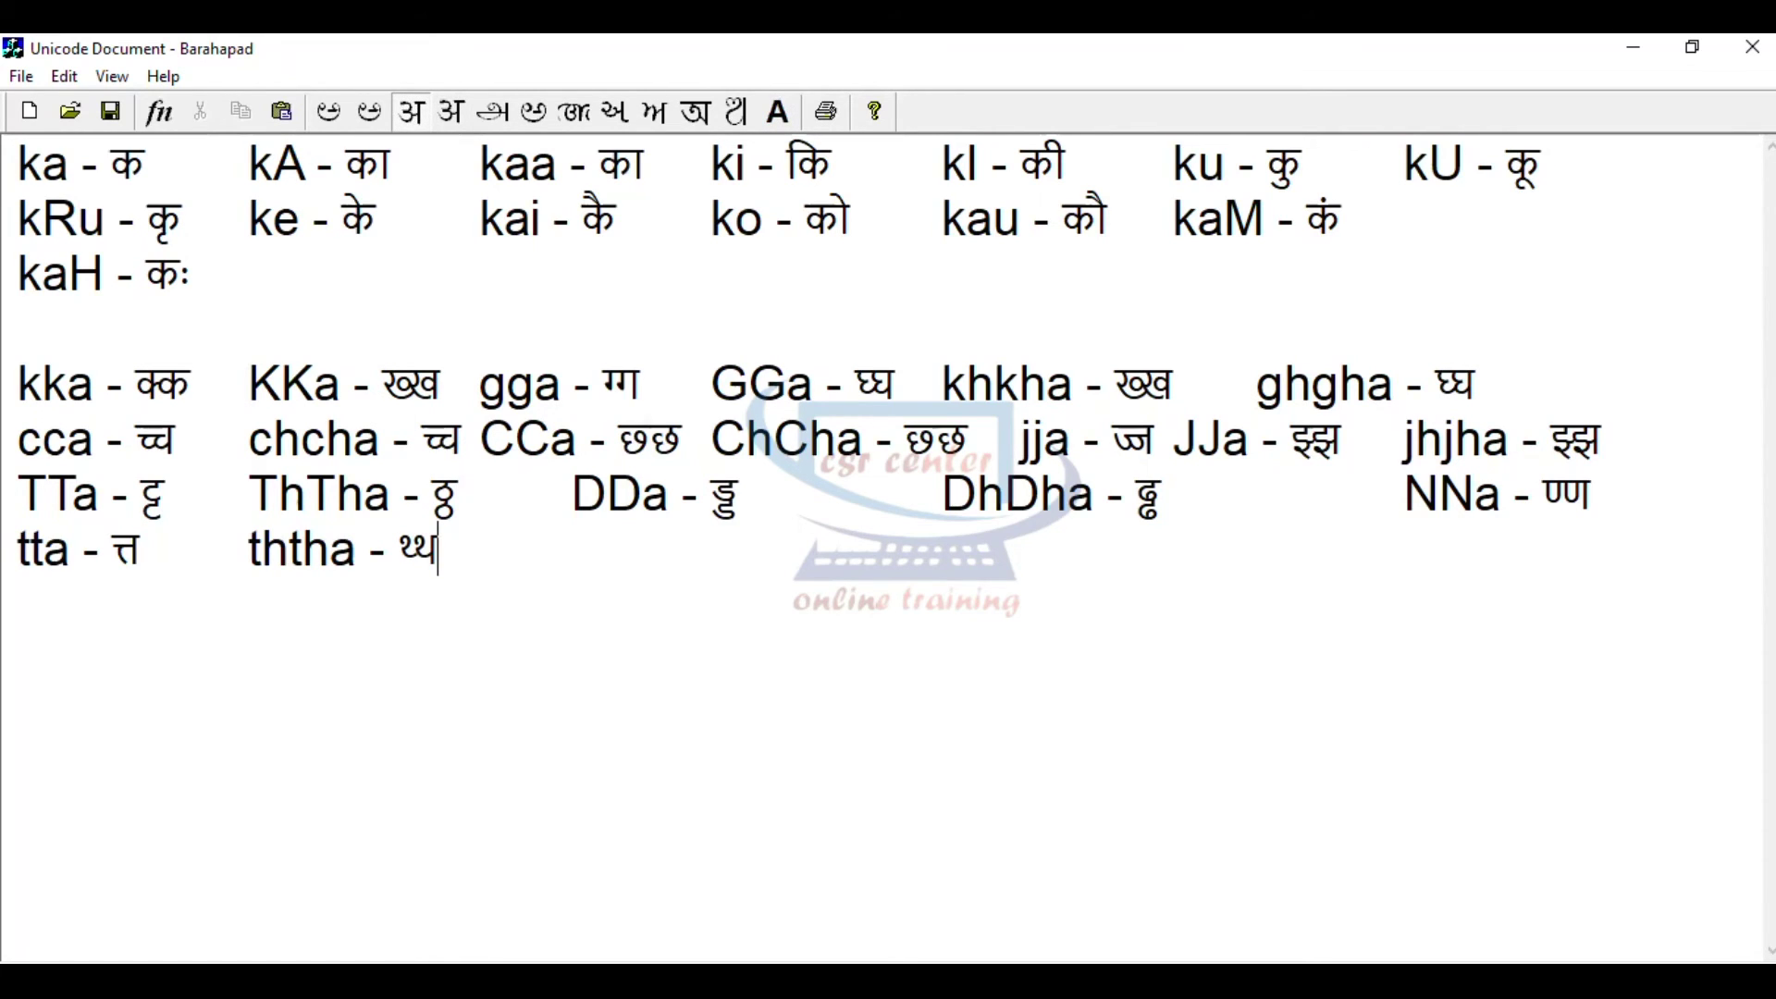
- Add the conjunct entry "dda - द्द" after ththa, English spelling followed by the Hindi result
{"action": "key", "text": "F11"}
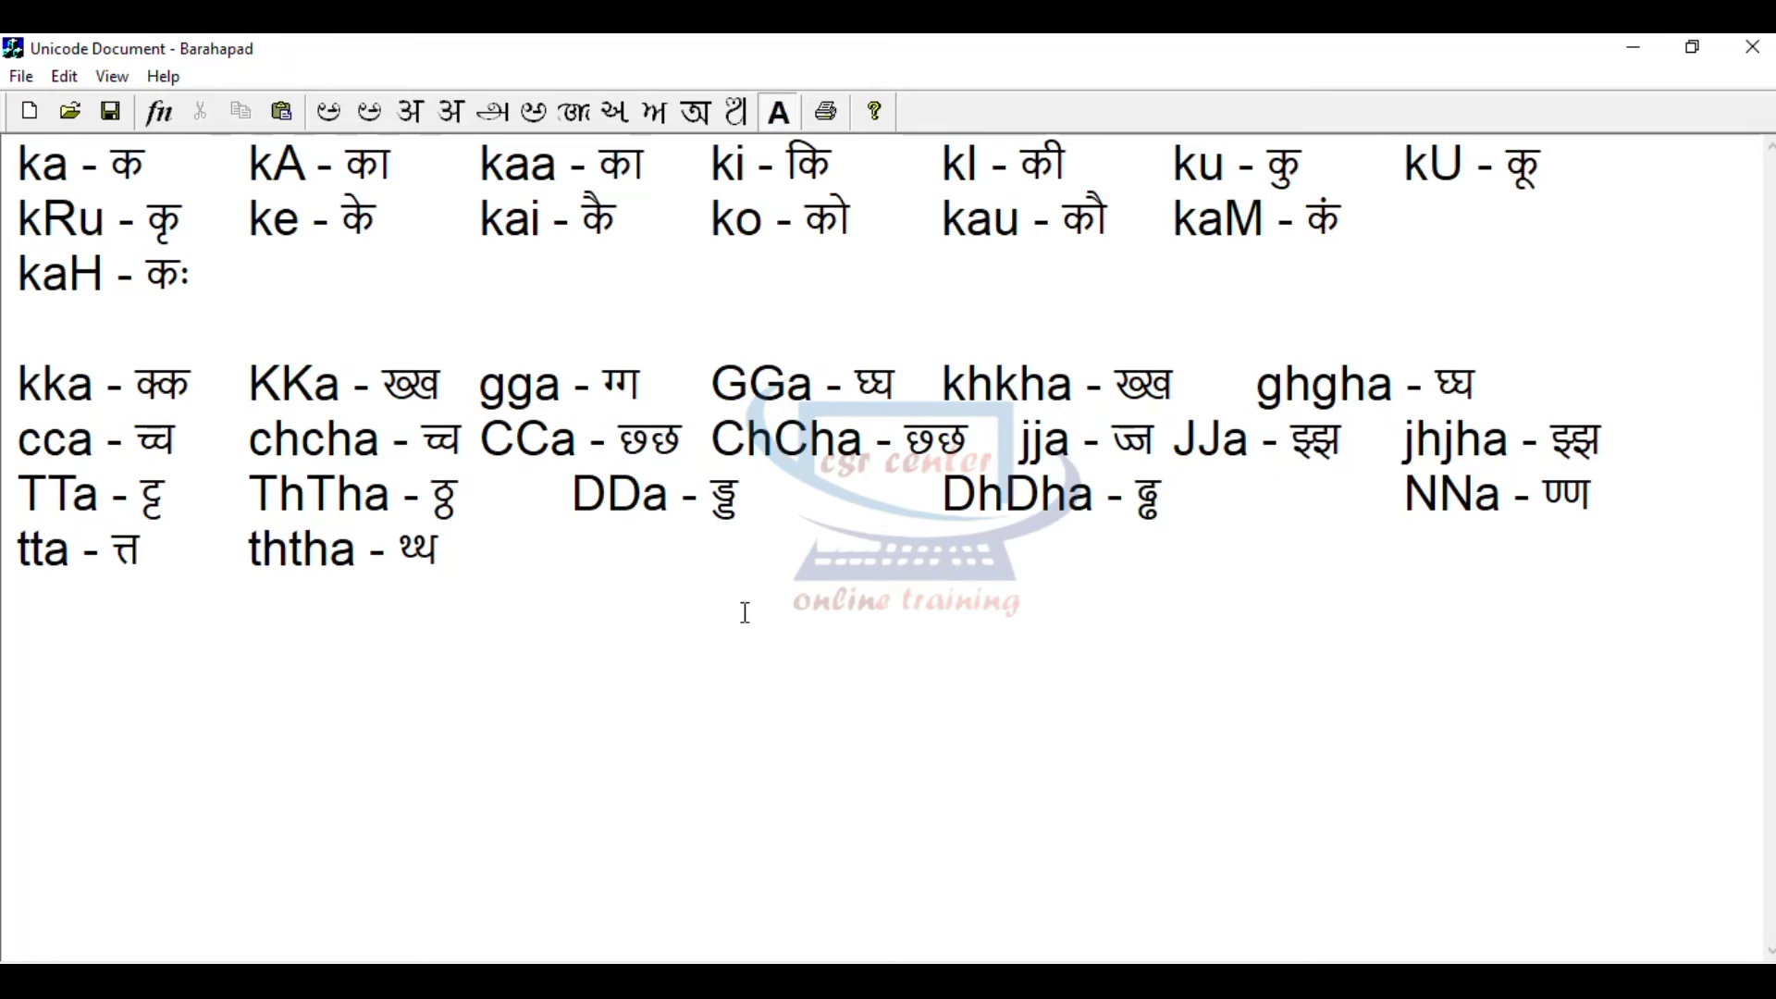
{"action": "type", "text": "dda -"}
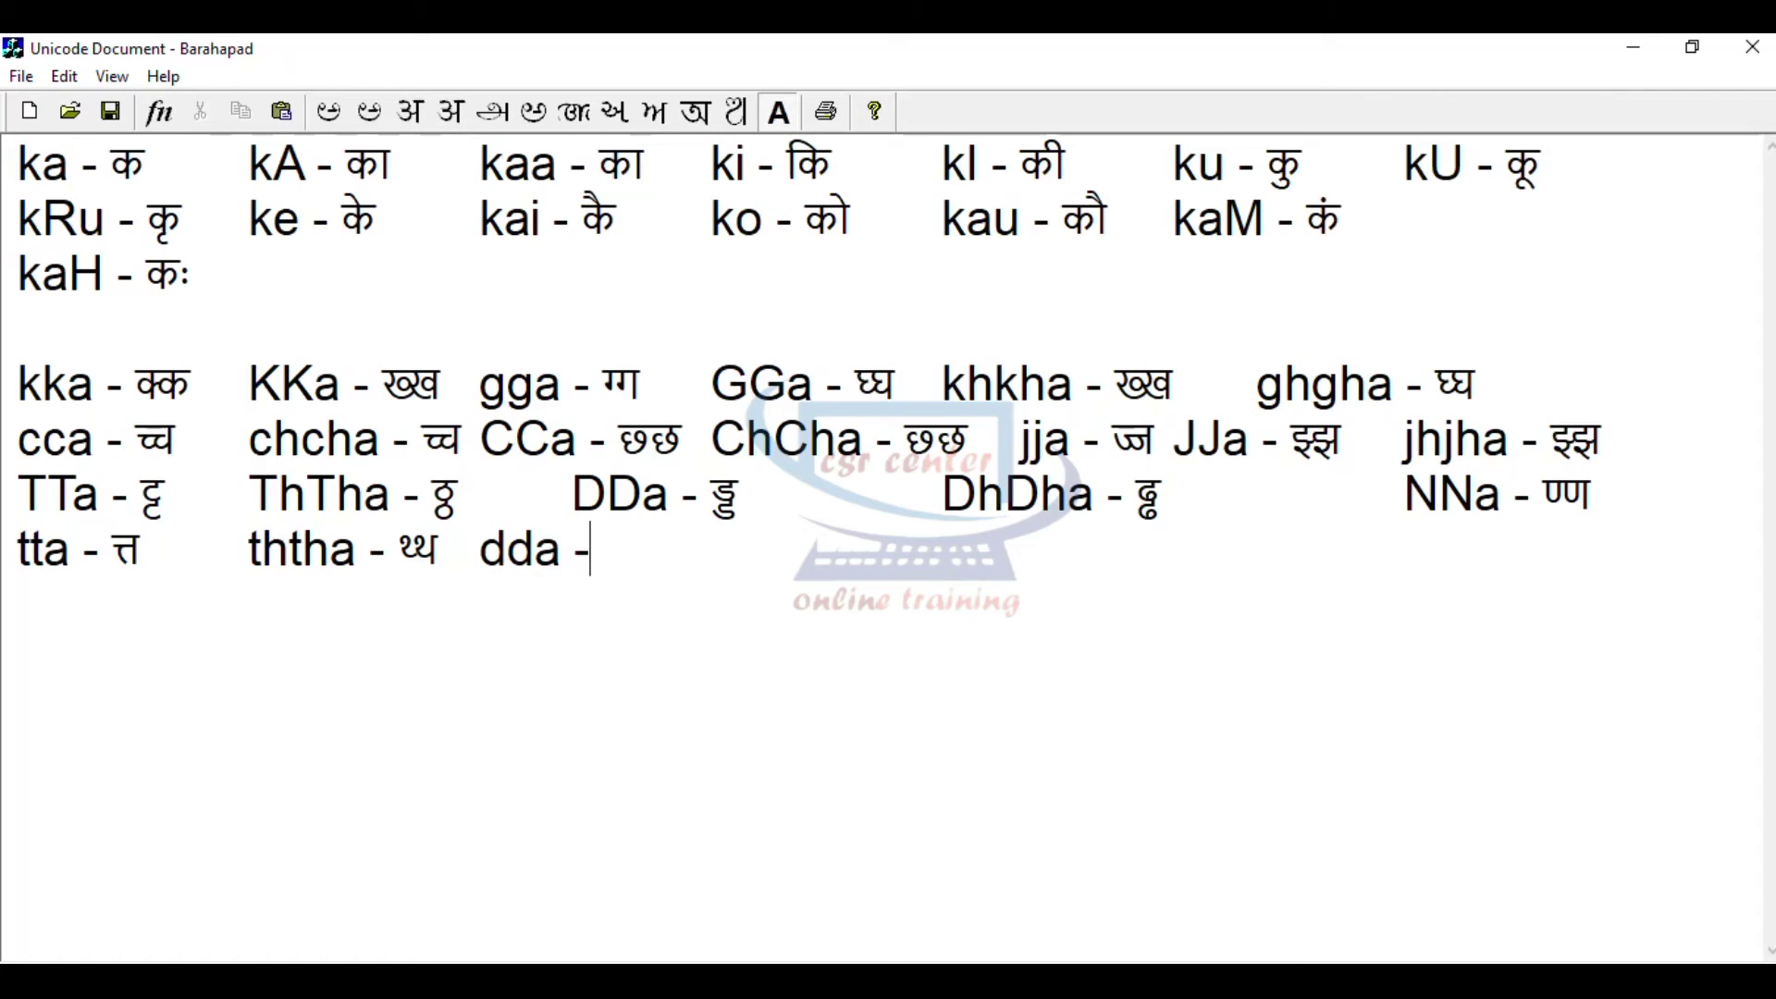
{"action": "key", "text": "F11"}
{"action": "type", "text": "dda"}
- Add the conjunct entry "dhdha - ध्ध" after dda, English spelling followed by the Hindi result
{"action": "key", "text": "F11"}
{"action": "type", "text": "dhdh"}
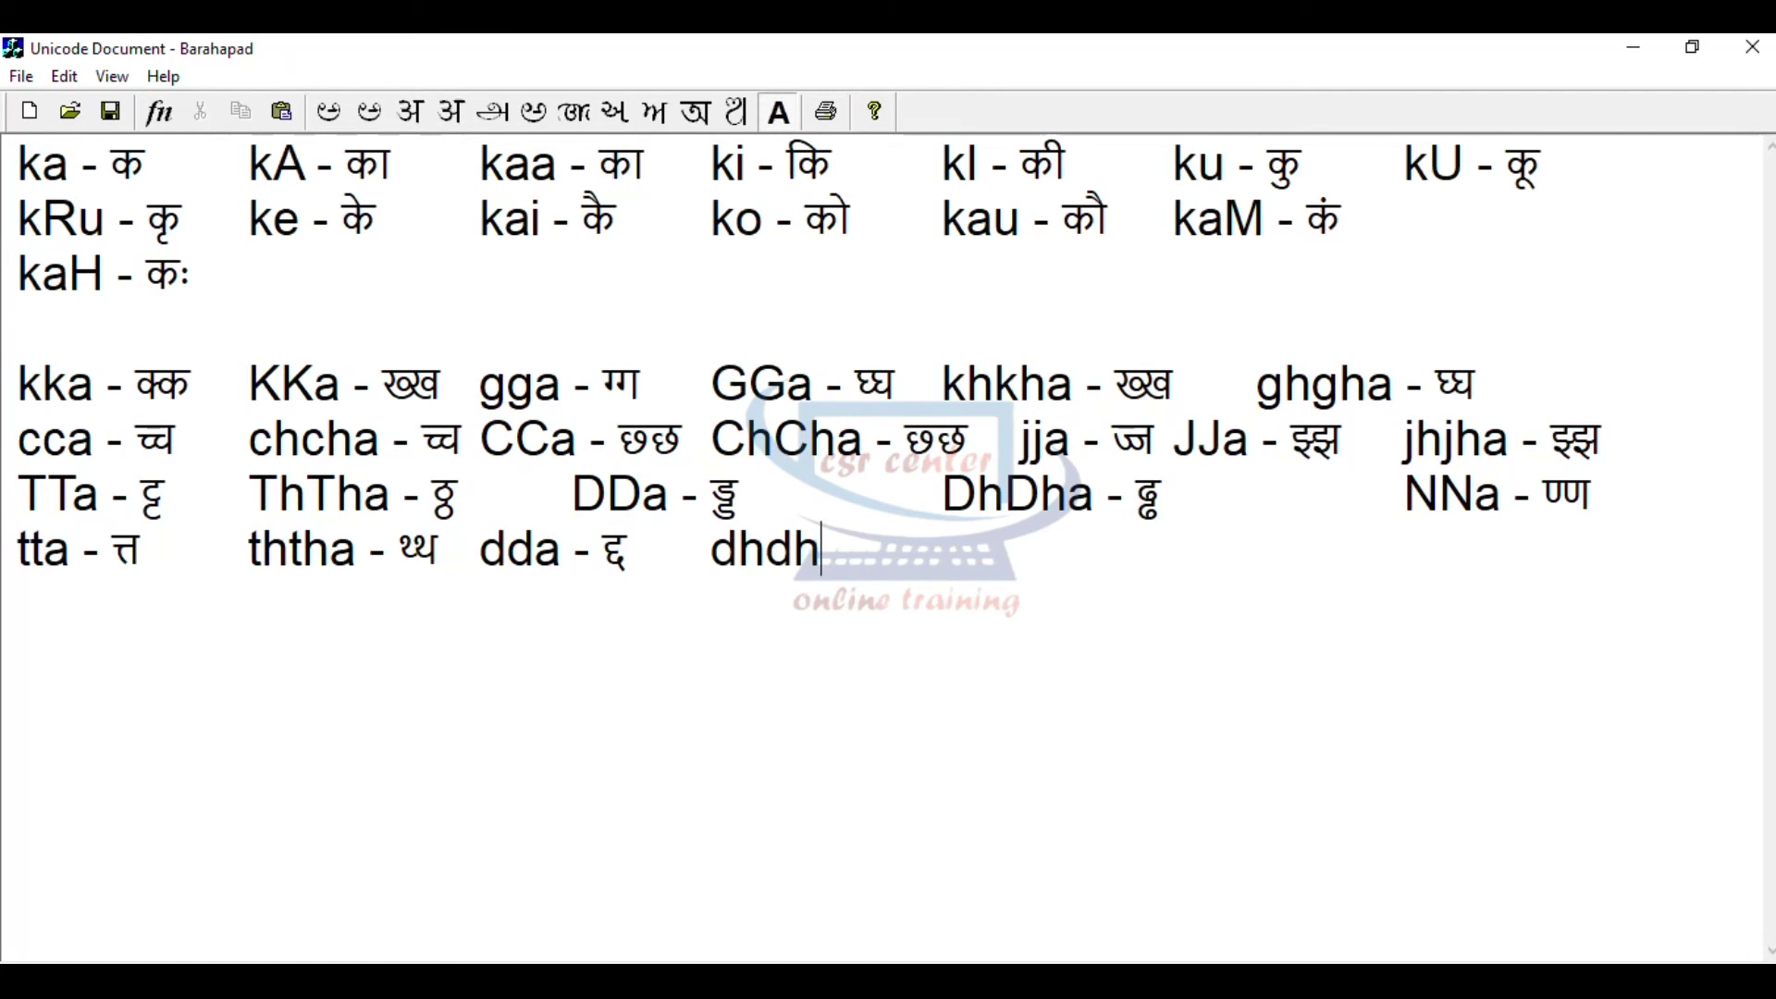
{"action": "type", "text": "a -"}
{"action": "key", "text": "F2"}
{"action": "type", "text": "dhdha - ध्ध"}
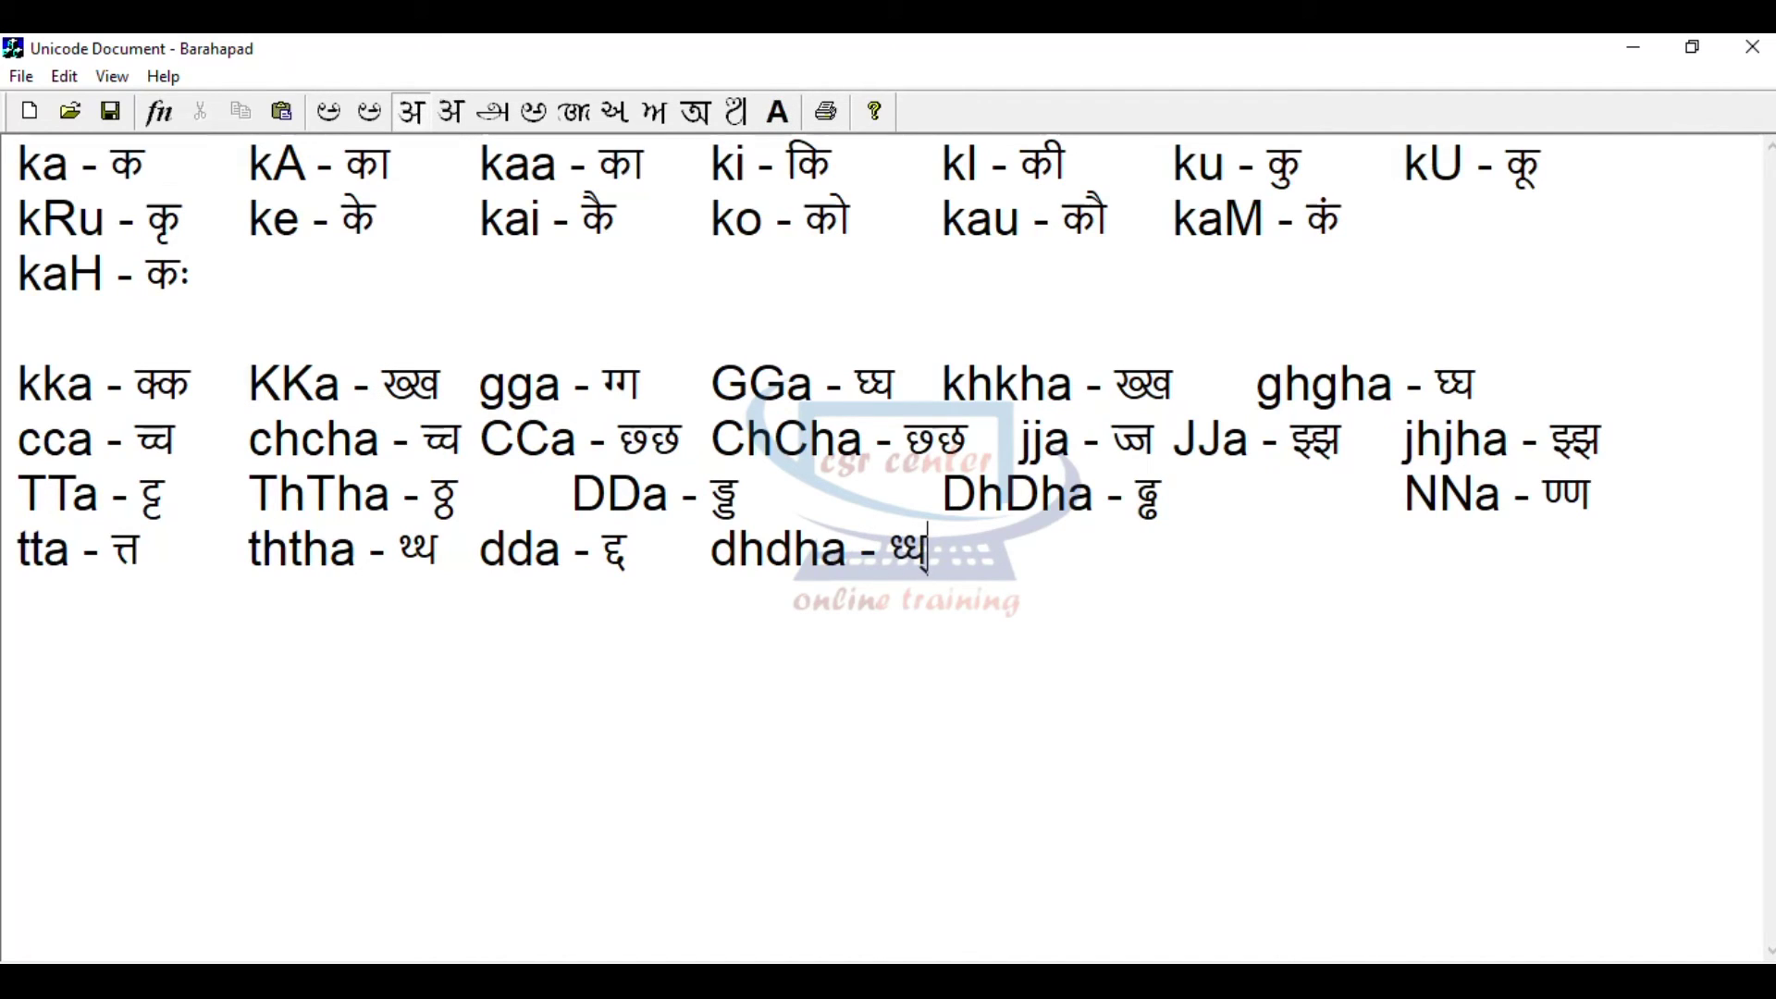
- Add the conjunct entry "nna - न्न" as the last column of the tta row
{"action": "key", "text": "F2"}
{"action": "key", "text": "Tab"}
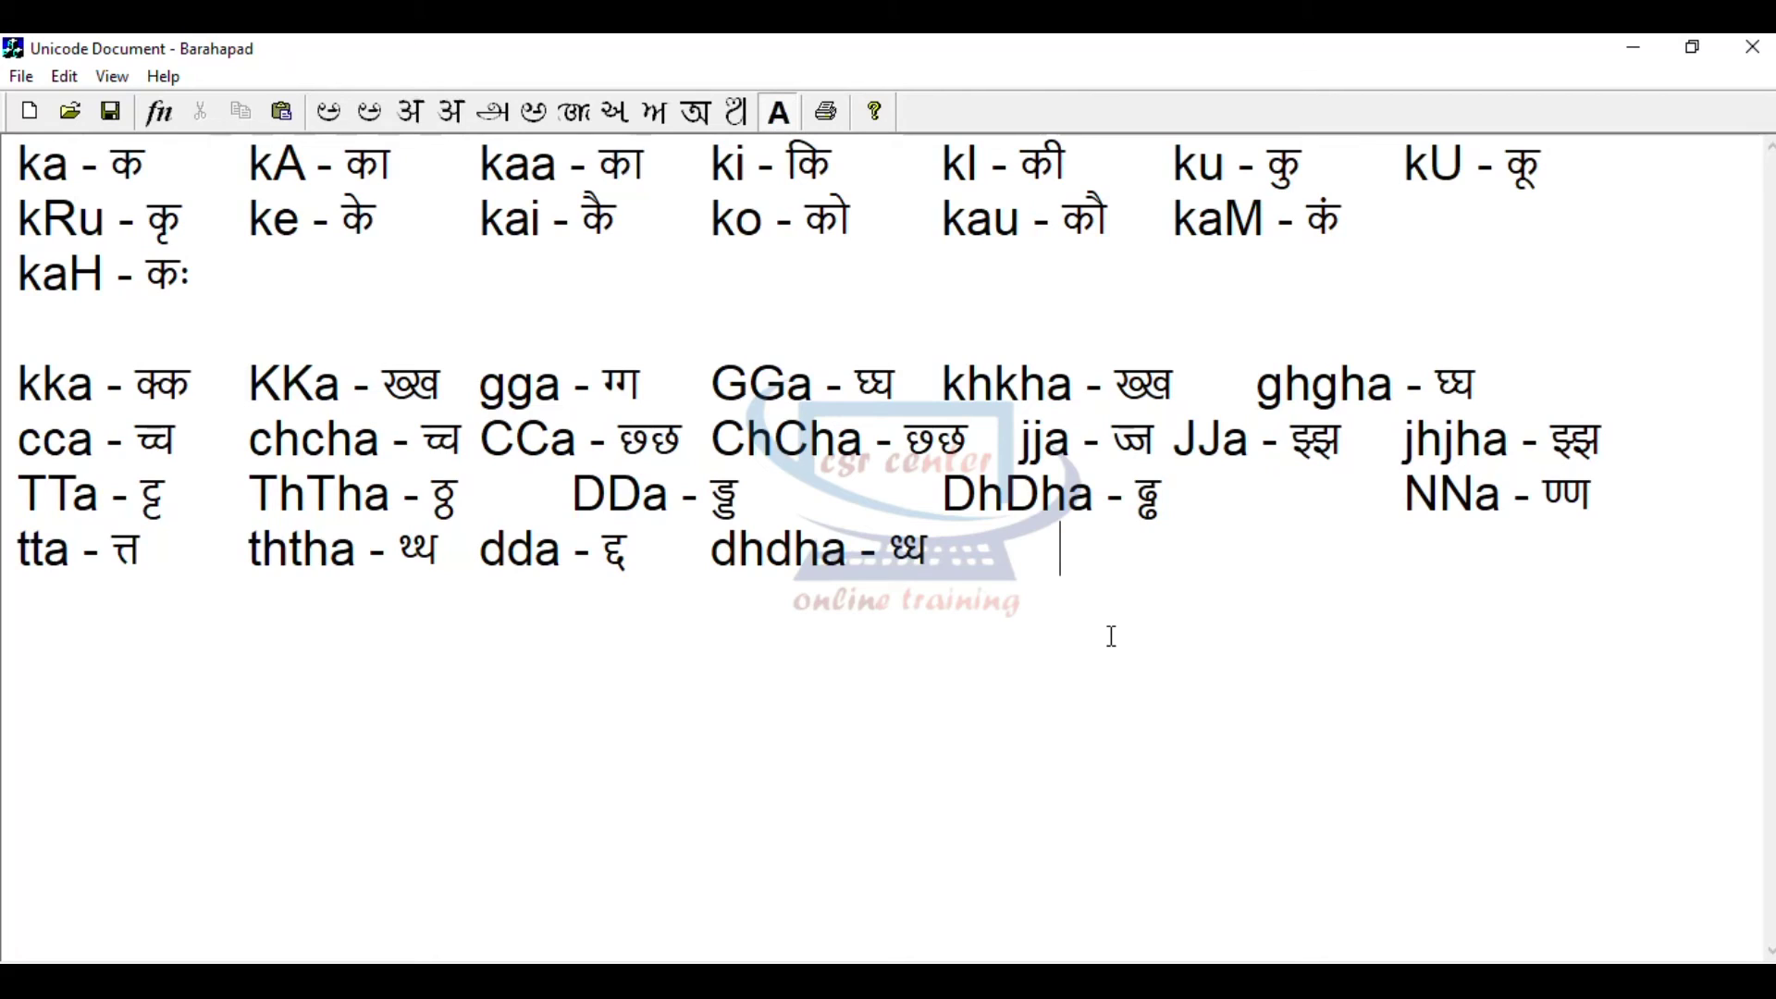
{"action": "type", "text": "nna -"}
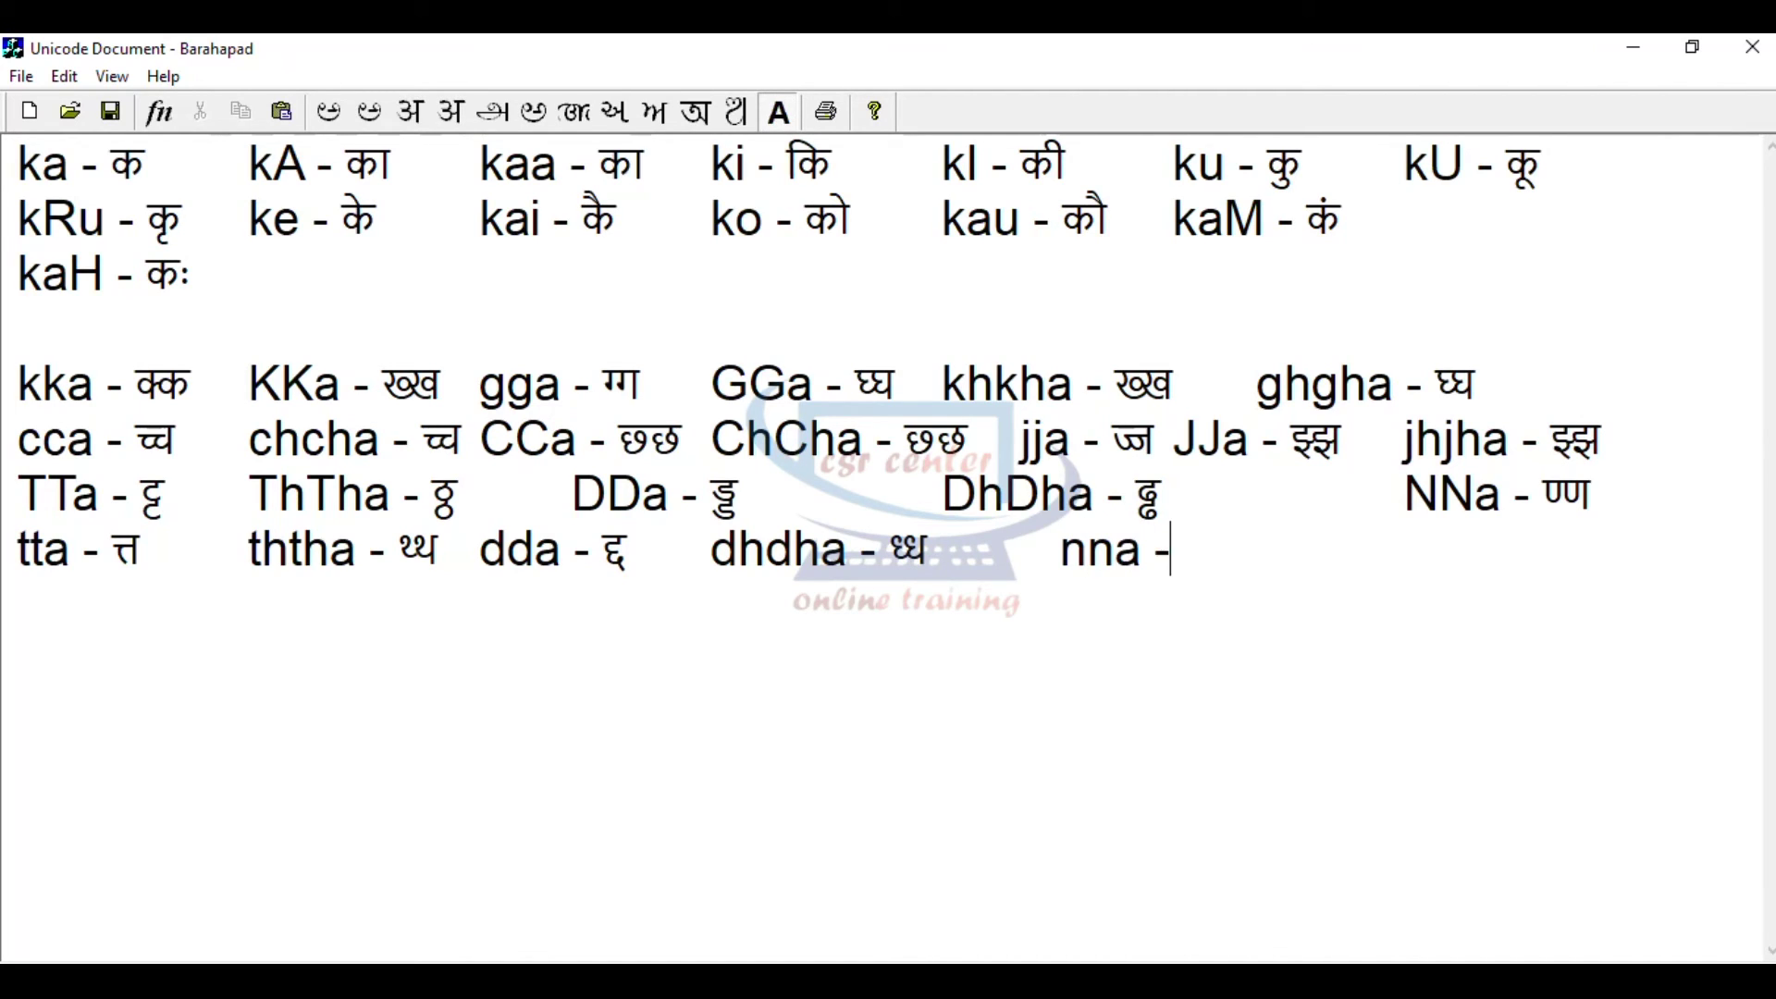
{"action": "key", "text": "F12"}
{"action": "type", "text": "nna"}
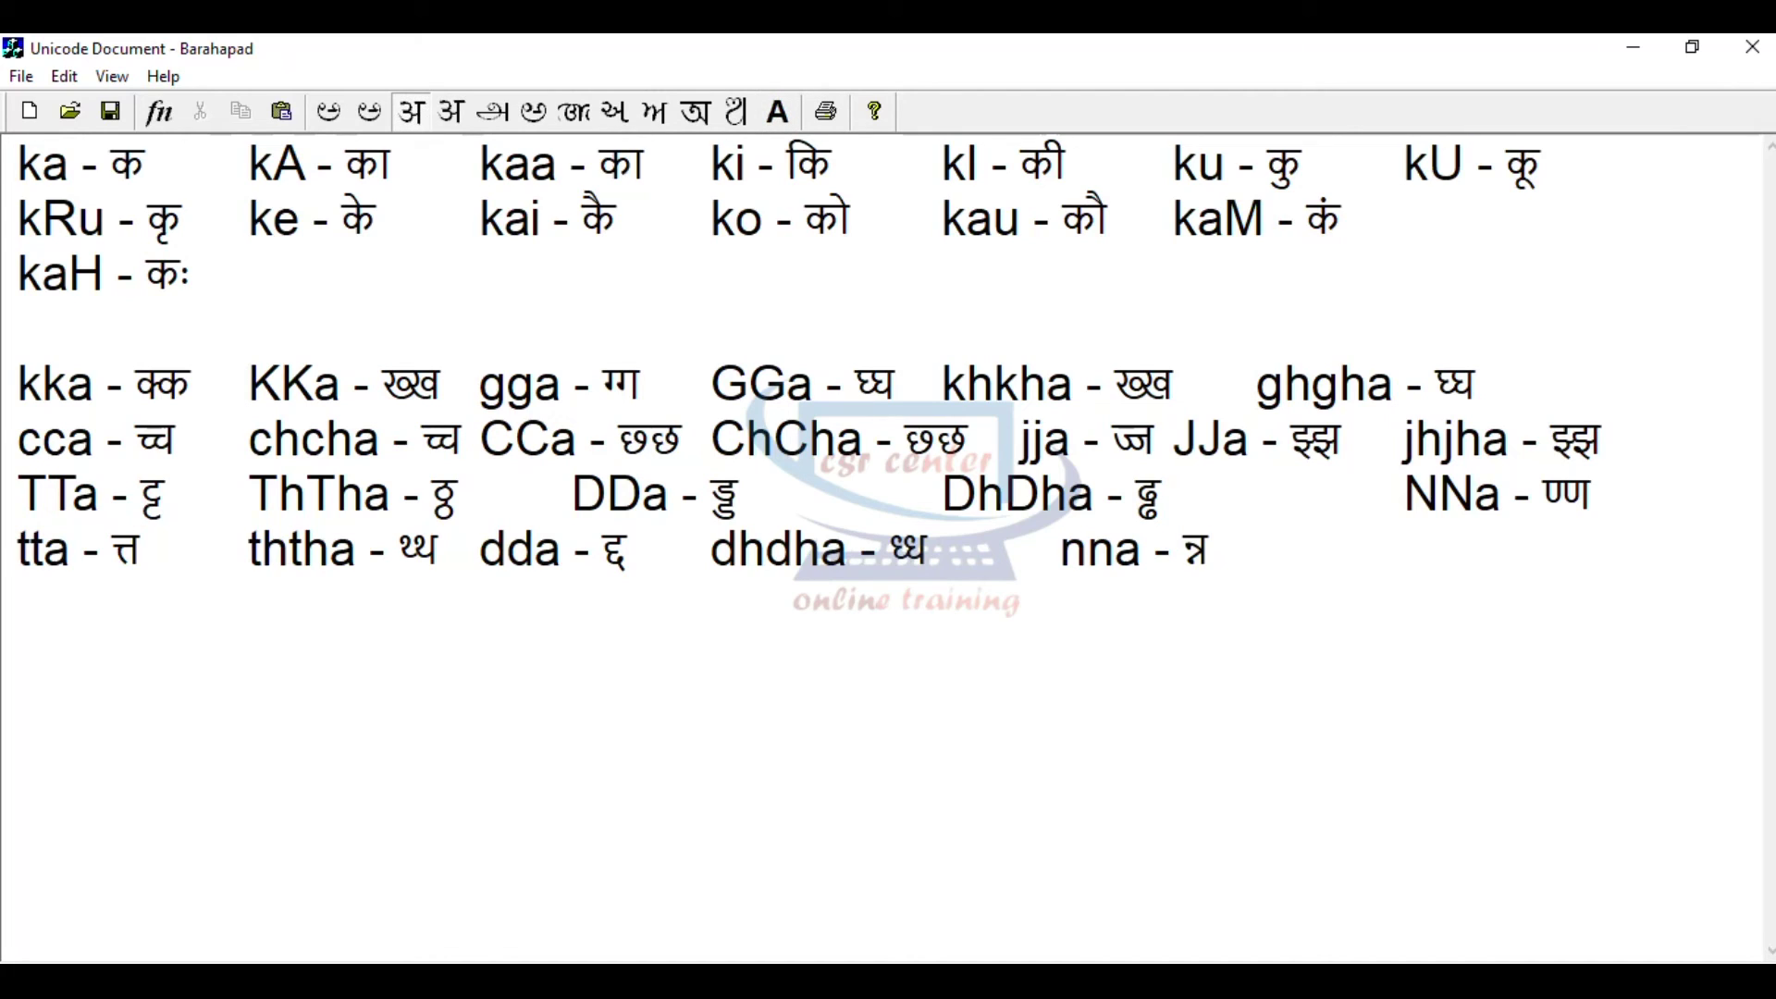
- Start a new conjunct row with the entry "ppa - प्प", English spelling followed by the Hindi result
{"action": "key", "text": "F12"}
{"action": "key", "text": "Return"}
{"action": "type", "text": "ppa"}
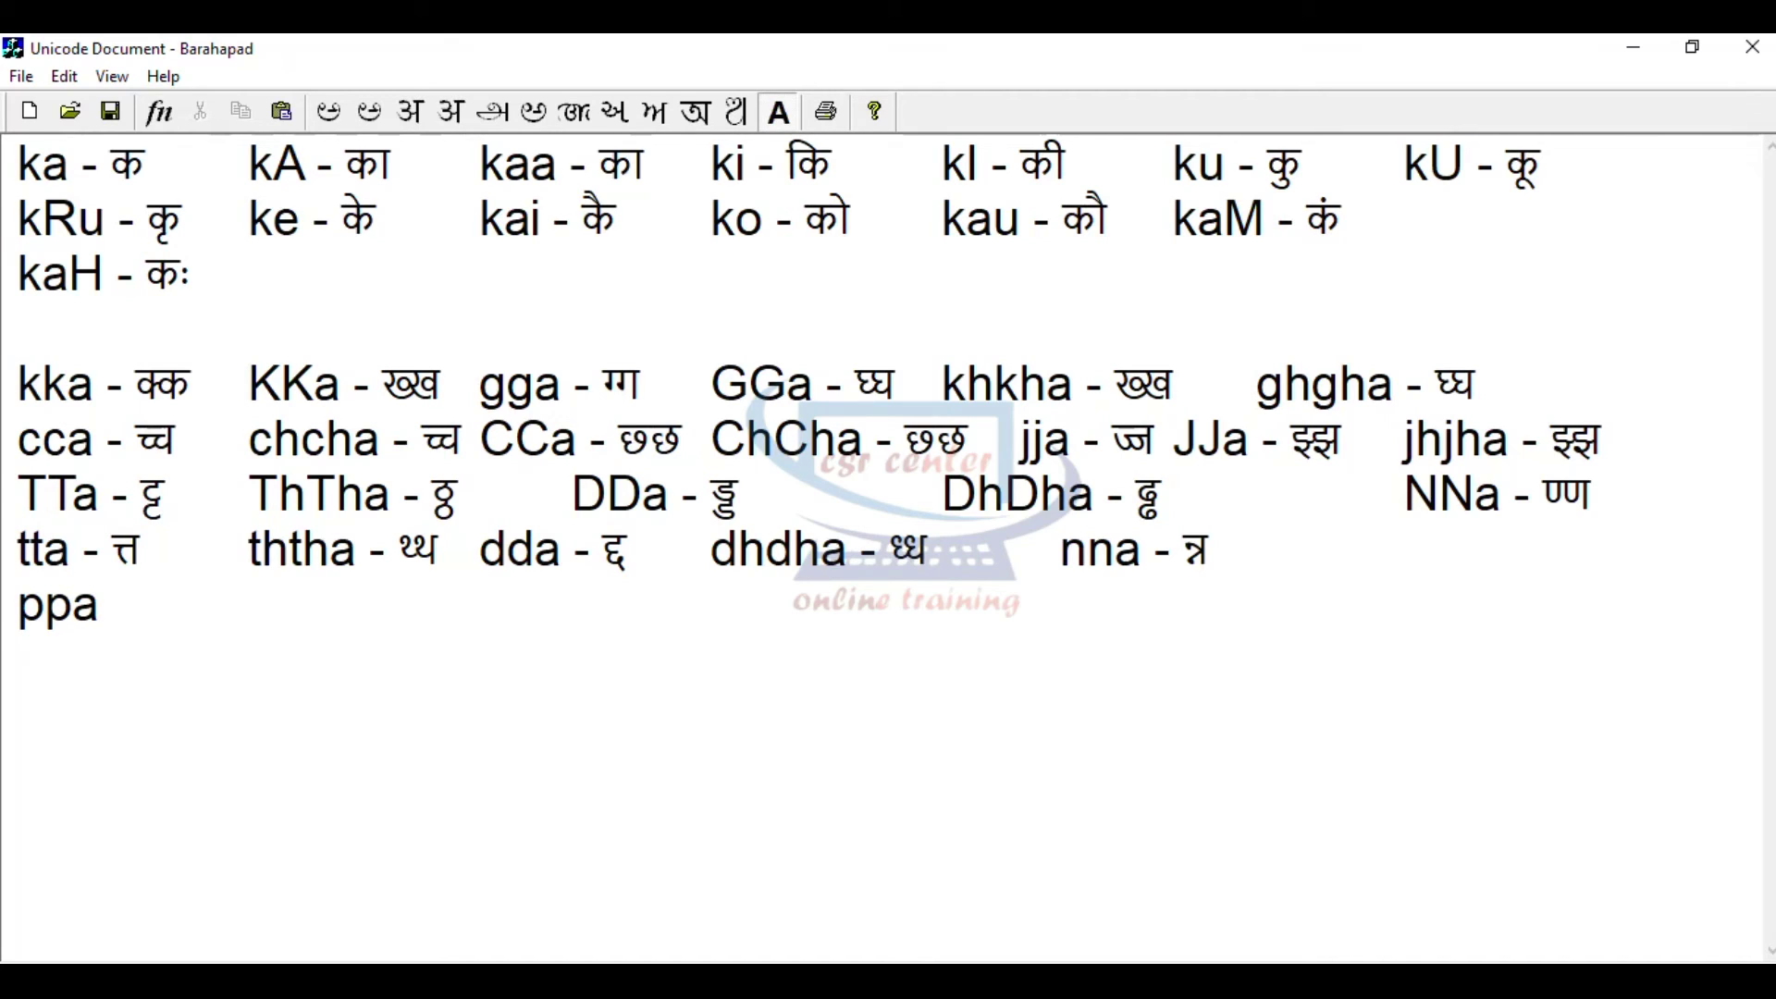
{"action": "type", "text": " -"}
{"action": "key", "text": "F12"}
{"action": "type", "text": "pp"}
- Add the conjunct entry "PPa - फ्फ" after ppa, English spelling followed by the Hindi result
{"action": "key", "text": "F12"}
{"action": "key", "text": "Tab"}
{"action": "type", "text": "PP"}
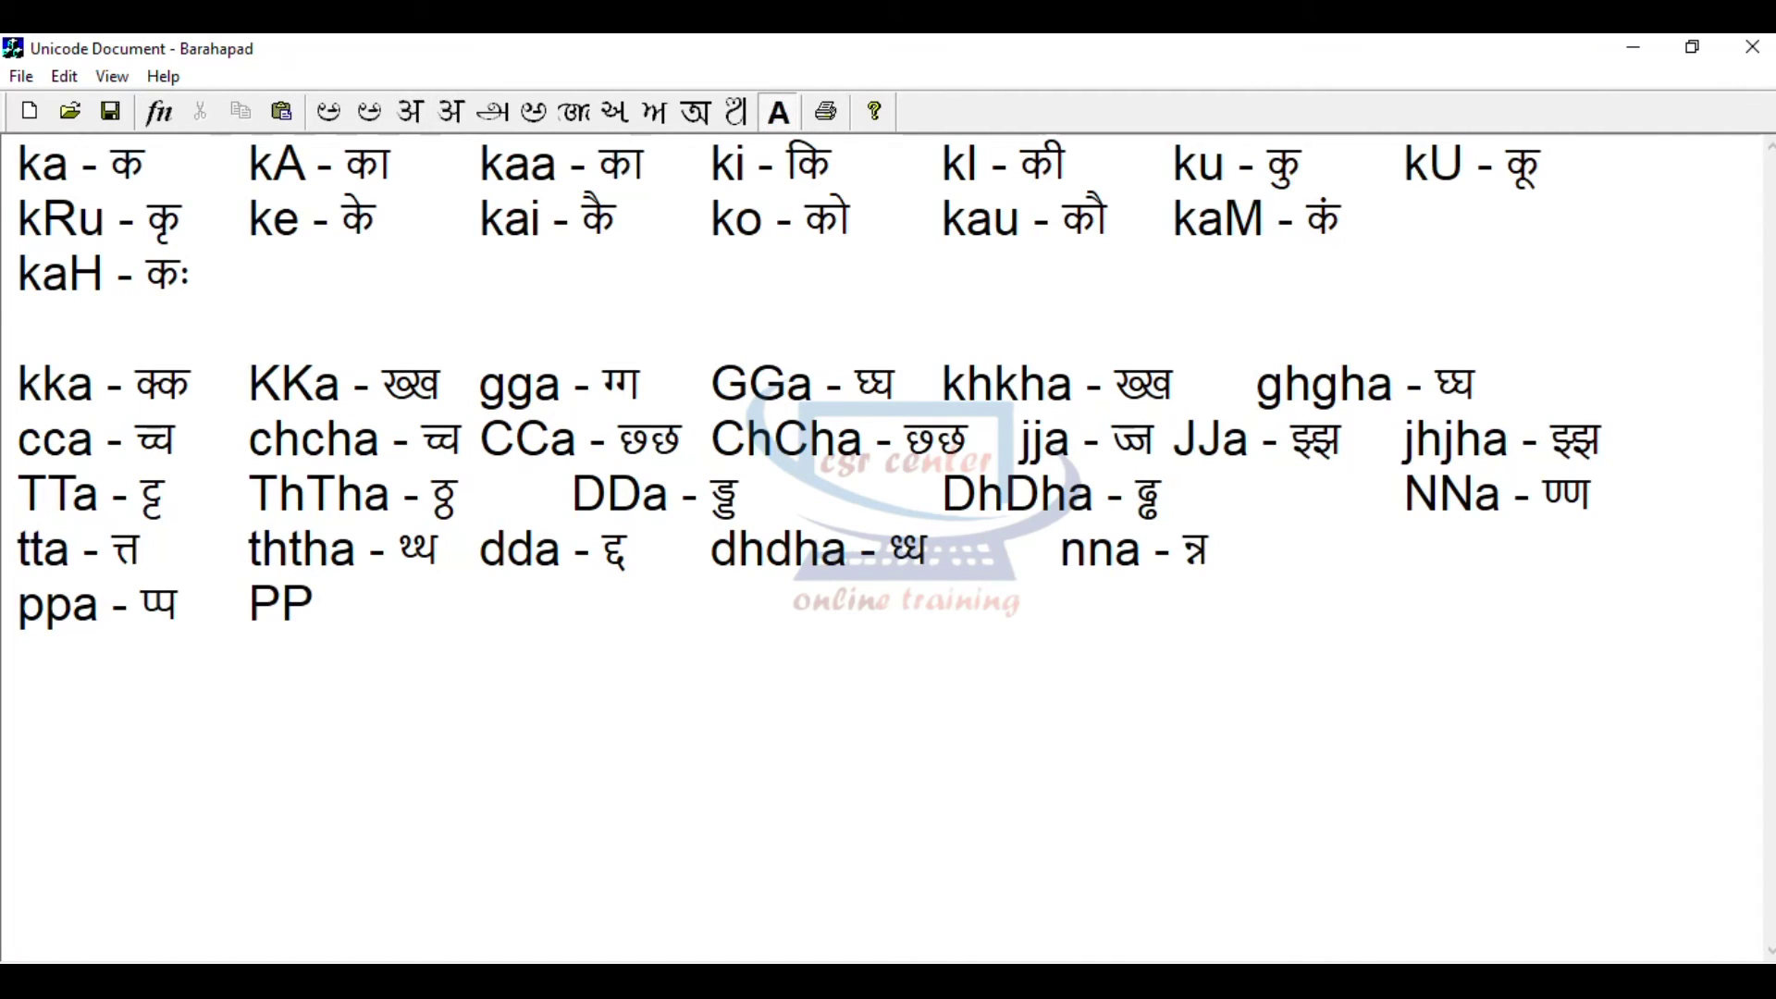
{"action": "type", "text": "a -"}
{"action": "key", "text": "F12"}
{"action": "type", "text": "PP"}
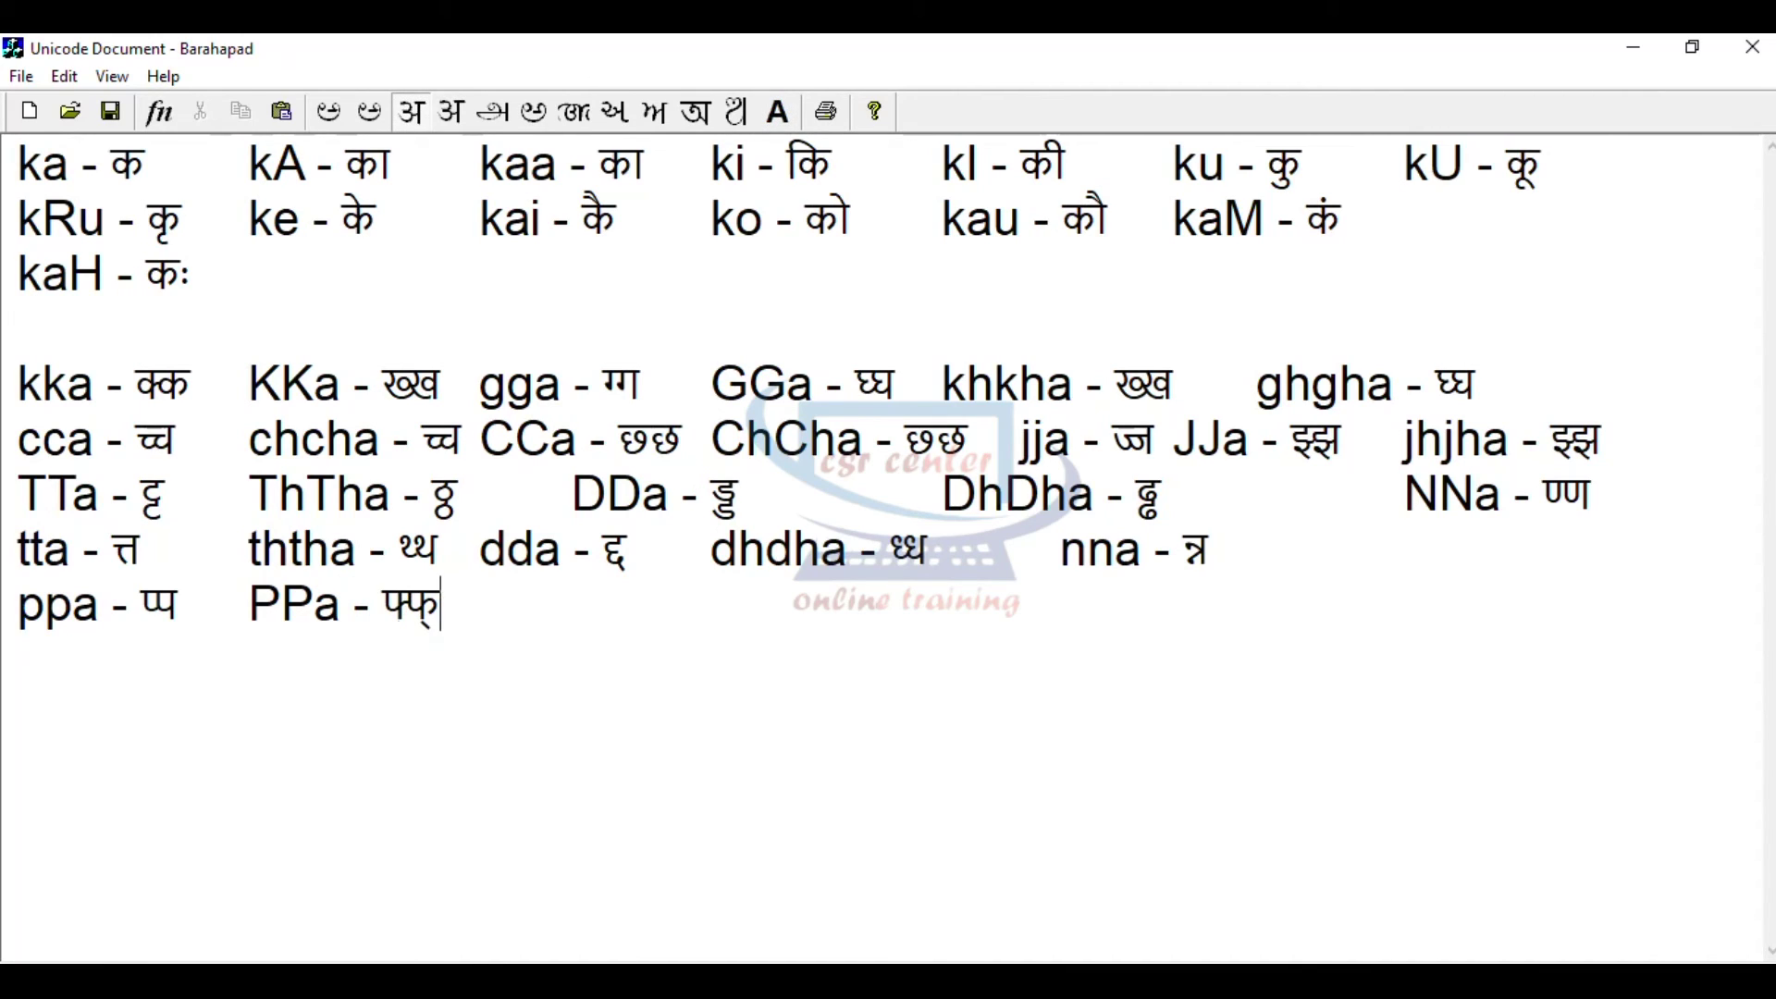
- Add the conjunct entry "phpha - फ्फ" after PPa, English spelling followed by the Hindi result
{"action": "key", "text": "F12"}
{"action": "key", "text": "Tab"}
{"action": "type", "text": "p"}
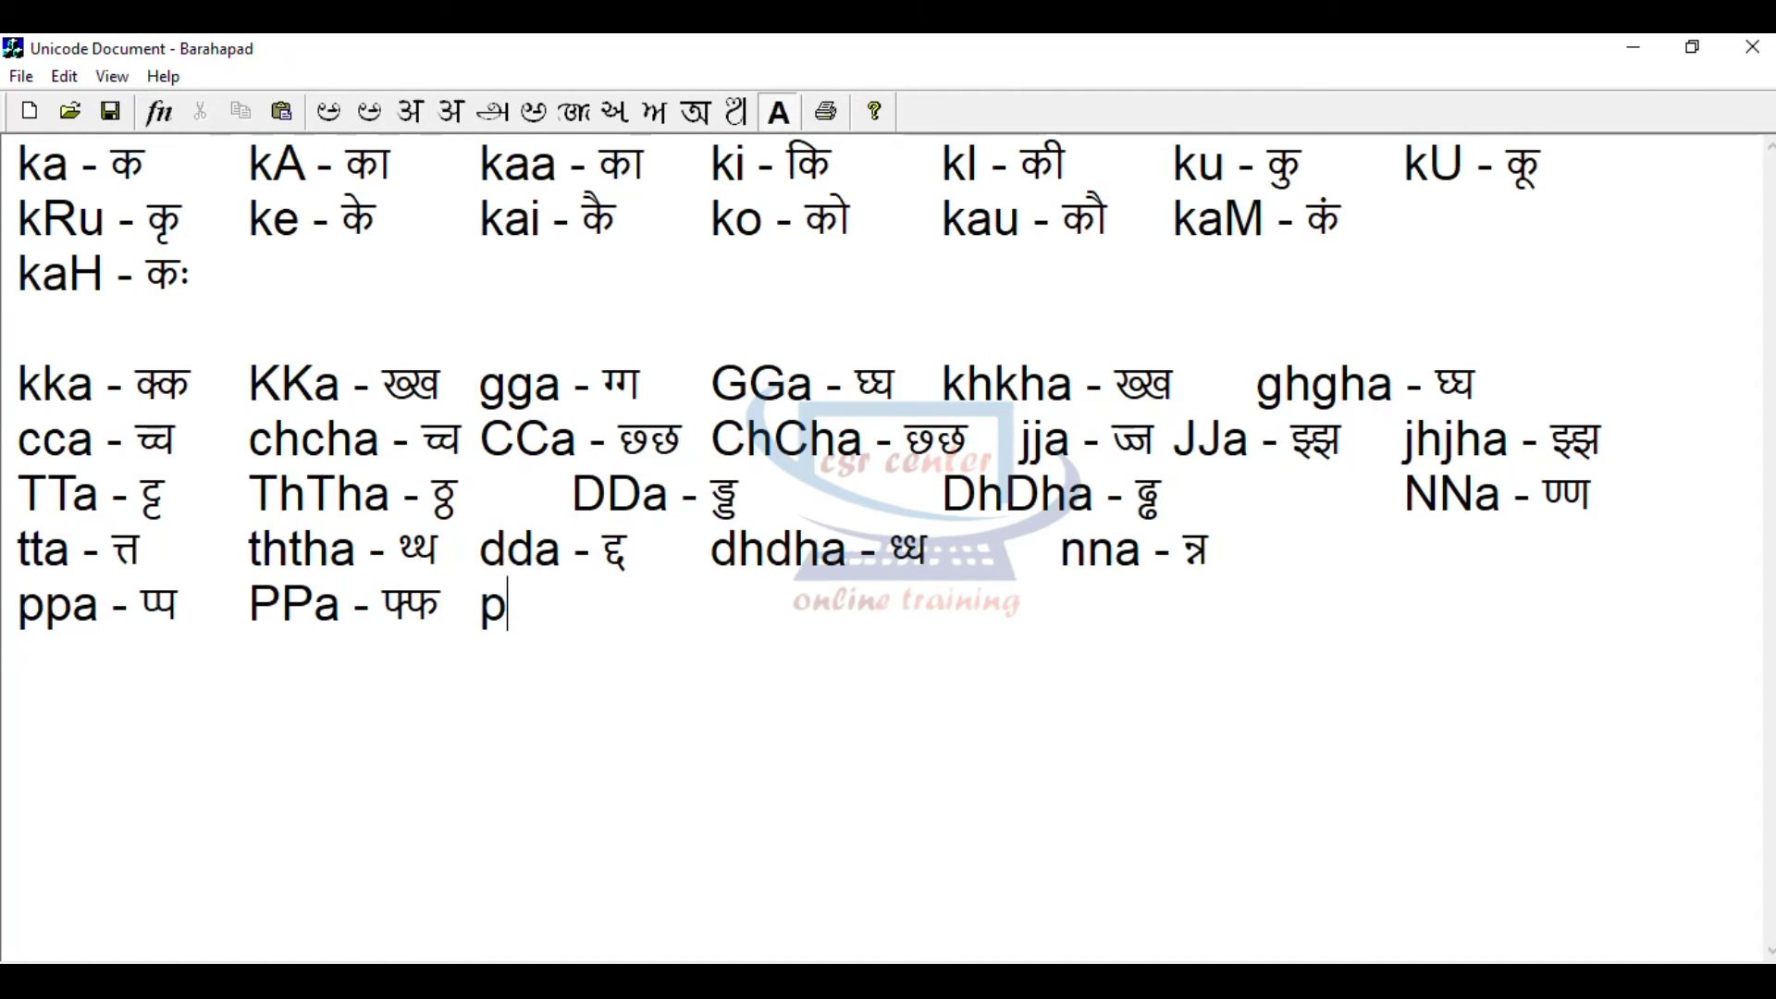
{"action": "type", "text": "hpha"}
{"action": "key", "text": "F11"}
{"action": "type", "text": "- phpha"}
- Add the conjunct entry "bba - ब्ब" after phpha, English spelling followed by the Hindi result
{"action": "key", "text": "F11"}
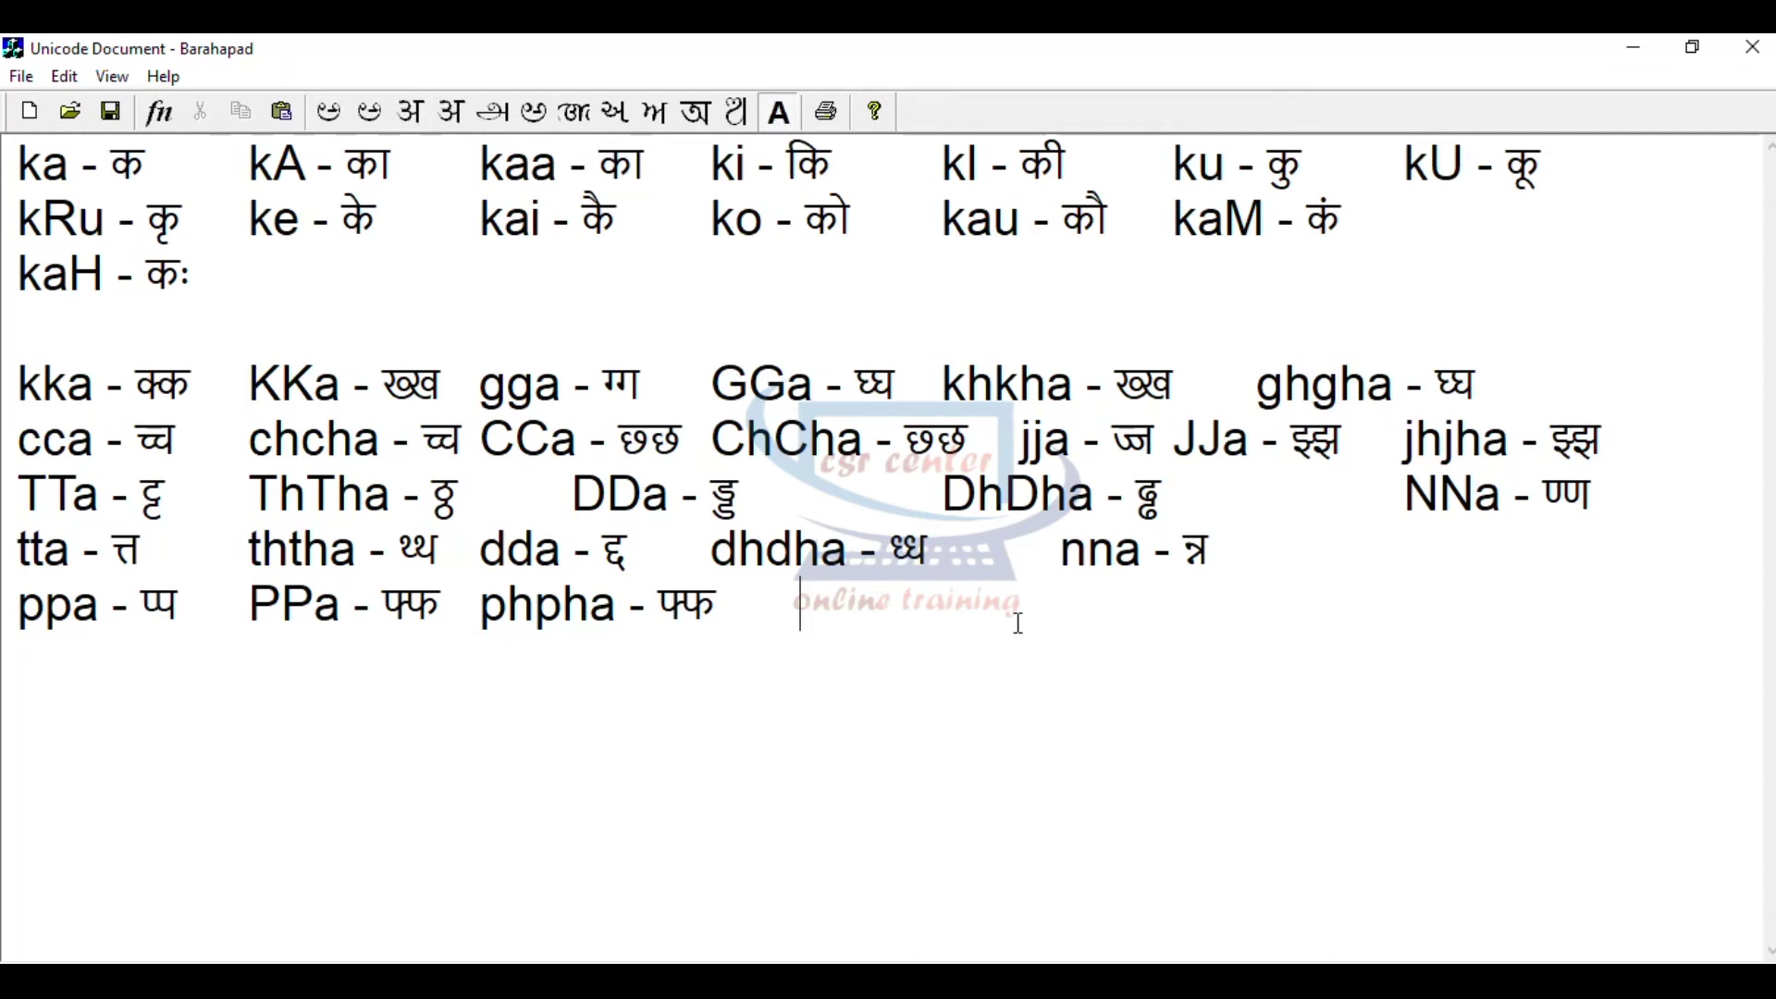
{"action": "type", "text": "bba"}
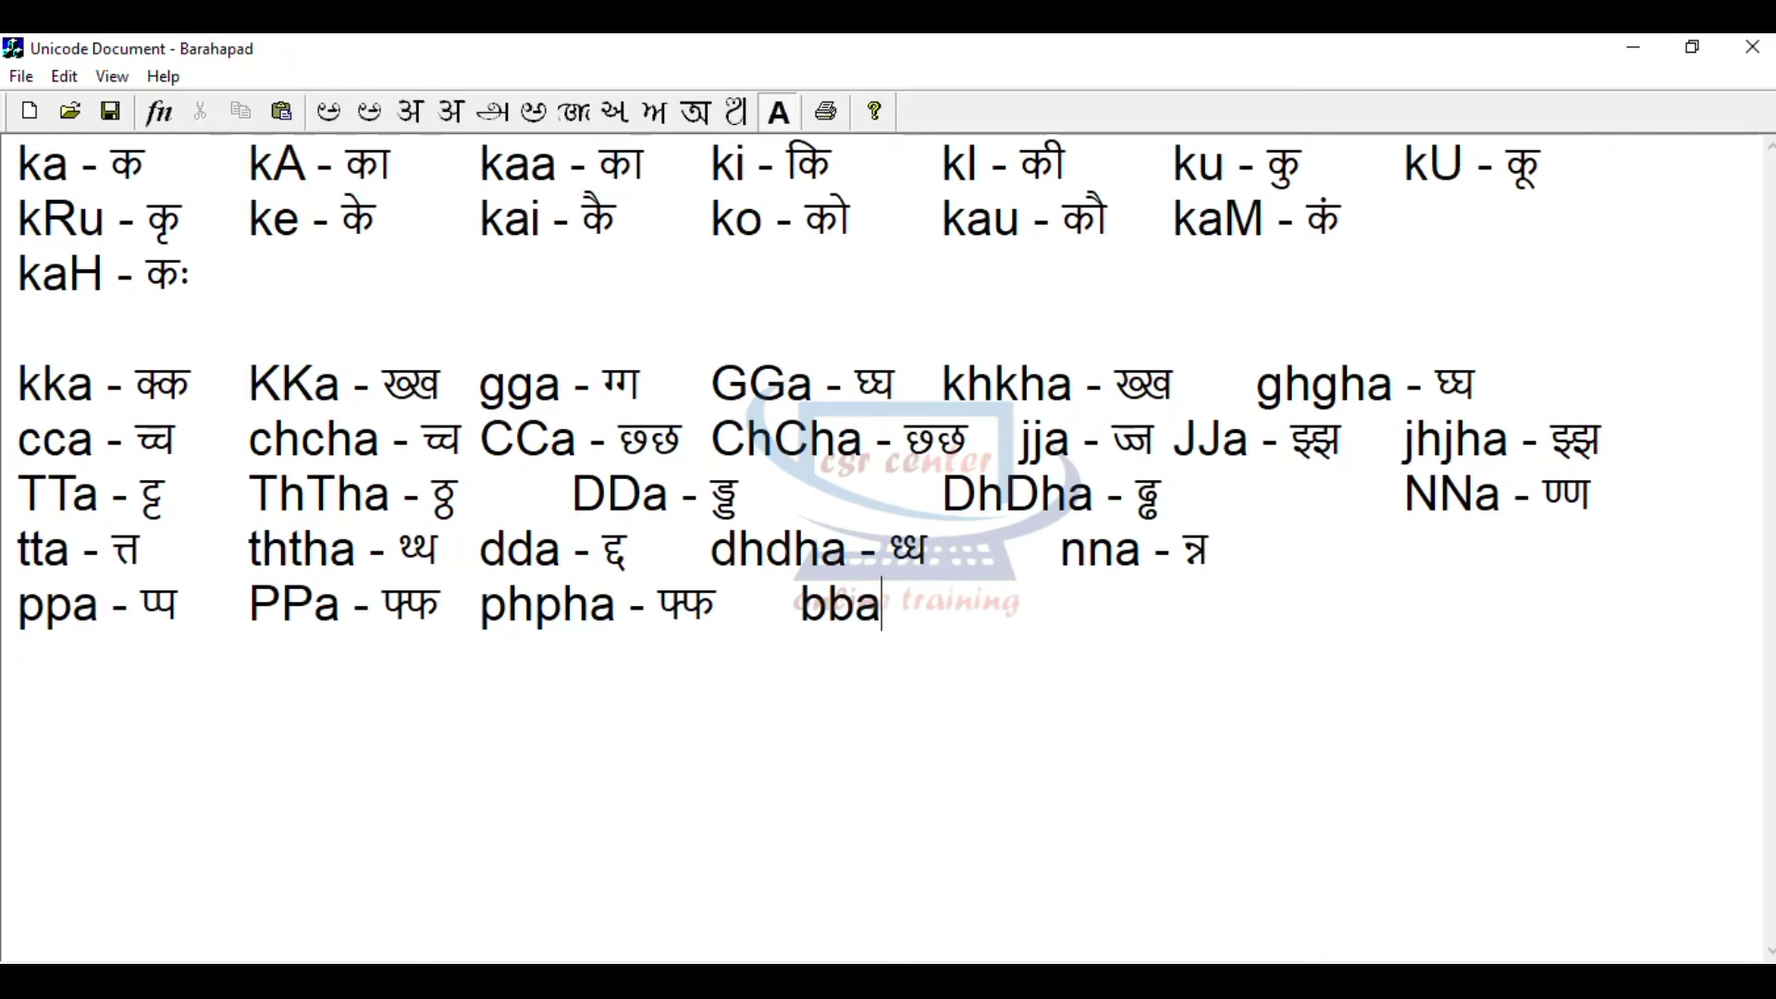
{"action": "type", "text": " -"}
{"action": "key", "text": "F11"}
{"action": "type", "text": "bba"}
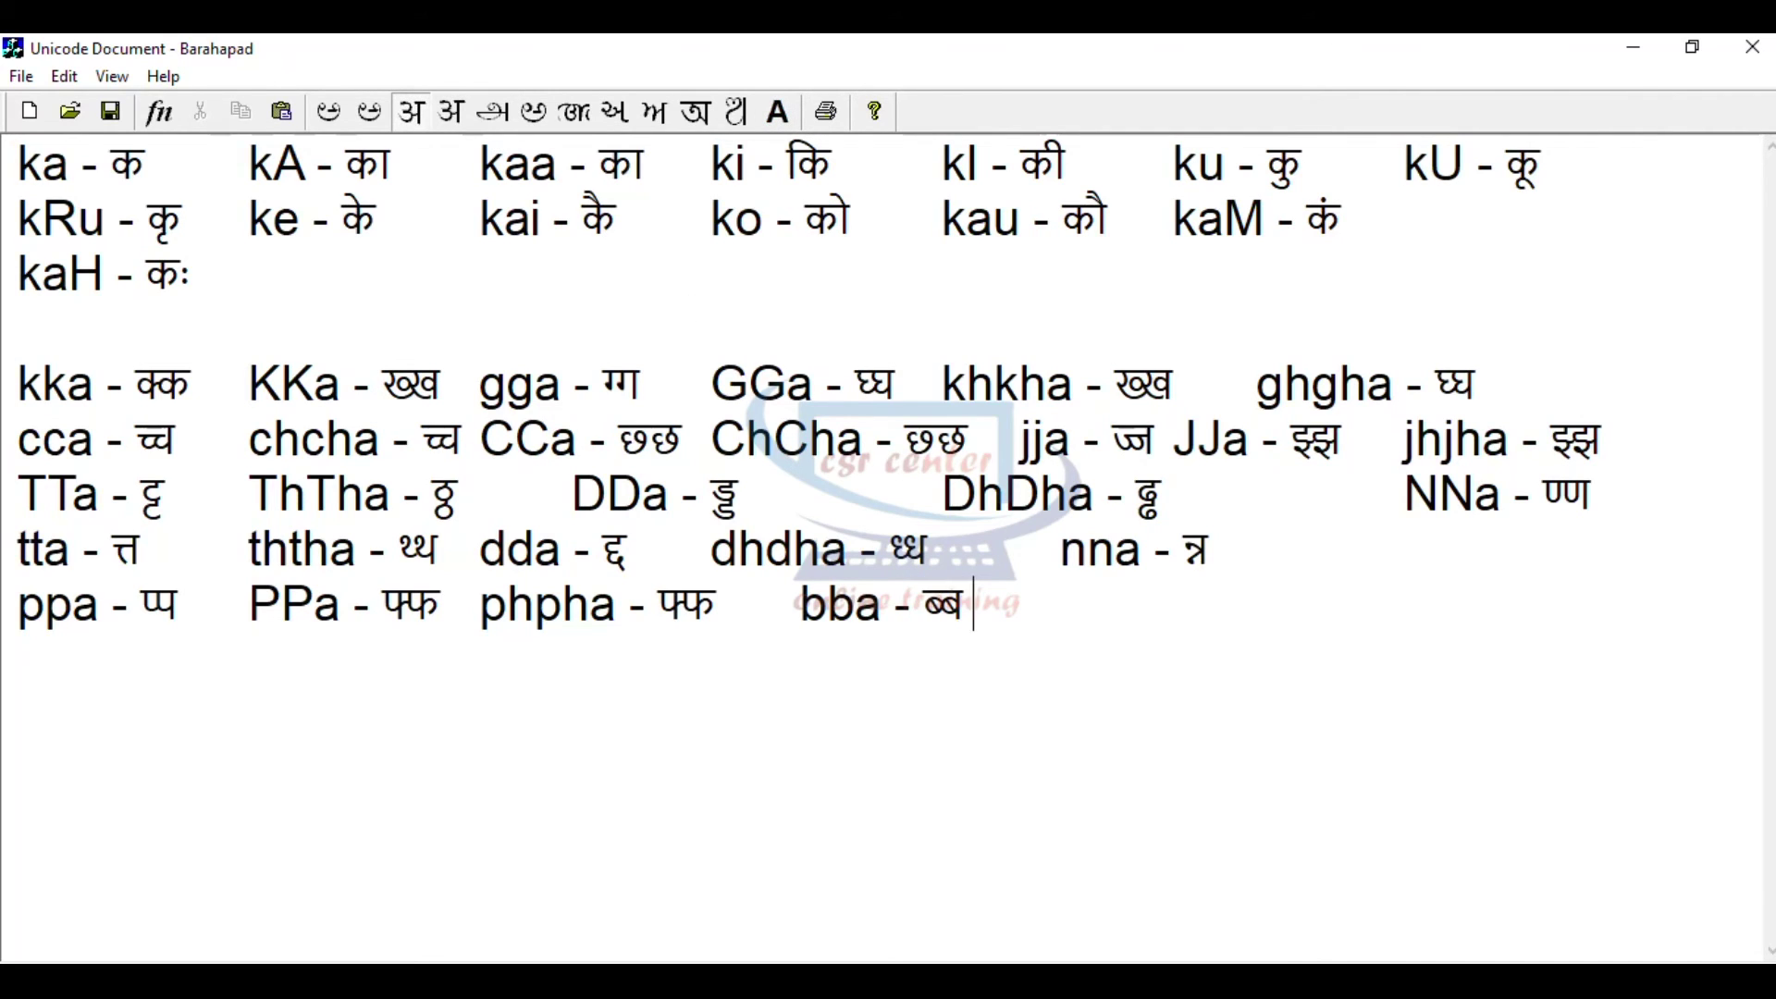
- Add the conjunct entry "BBa - भ्भ" after bba, English spelling followed by the Hindi result
{"action": "key", "text": "F11"}
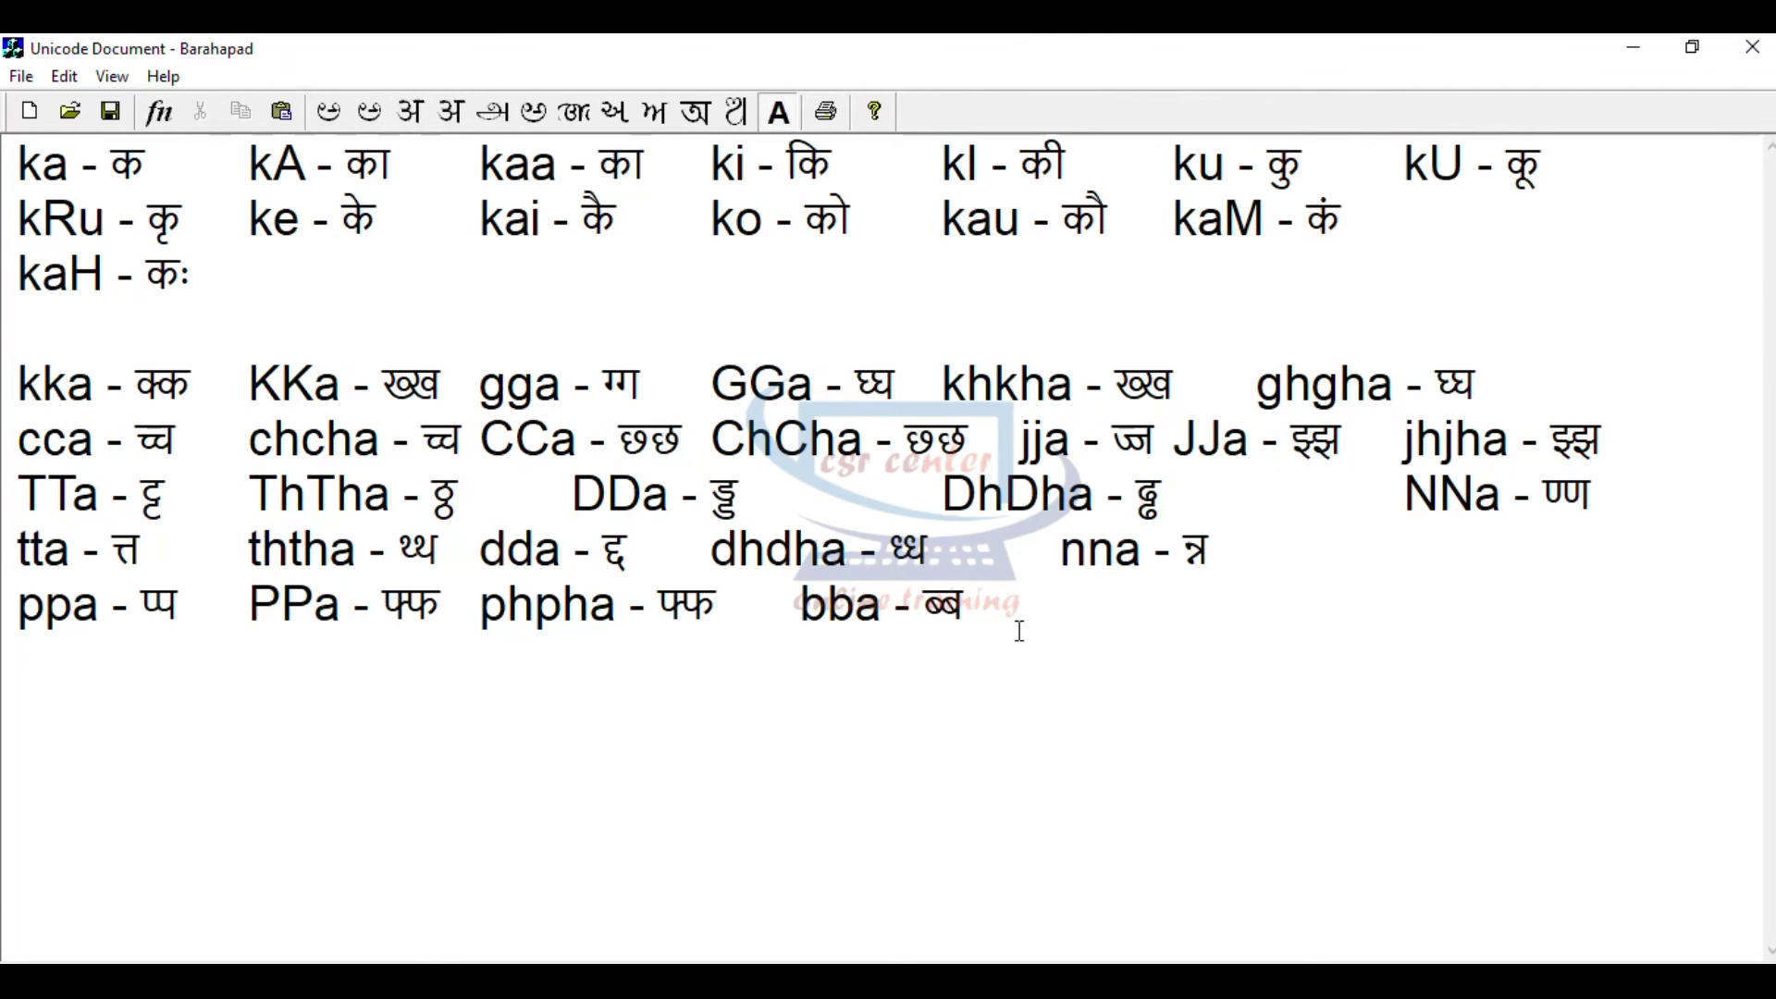
{"action": "type", "text": "BBa -"}
{"action": "key", "text": "F11"}
{"action": "type", "text": "BBa"}
- Add the conjunct entry "bhbha - भ्भ" as the last column of the ppa row
{"action": "key", "text": "F11"}
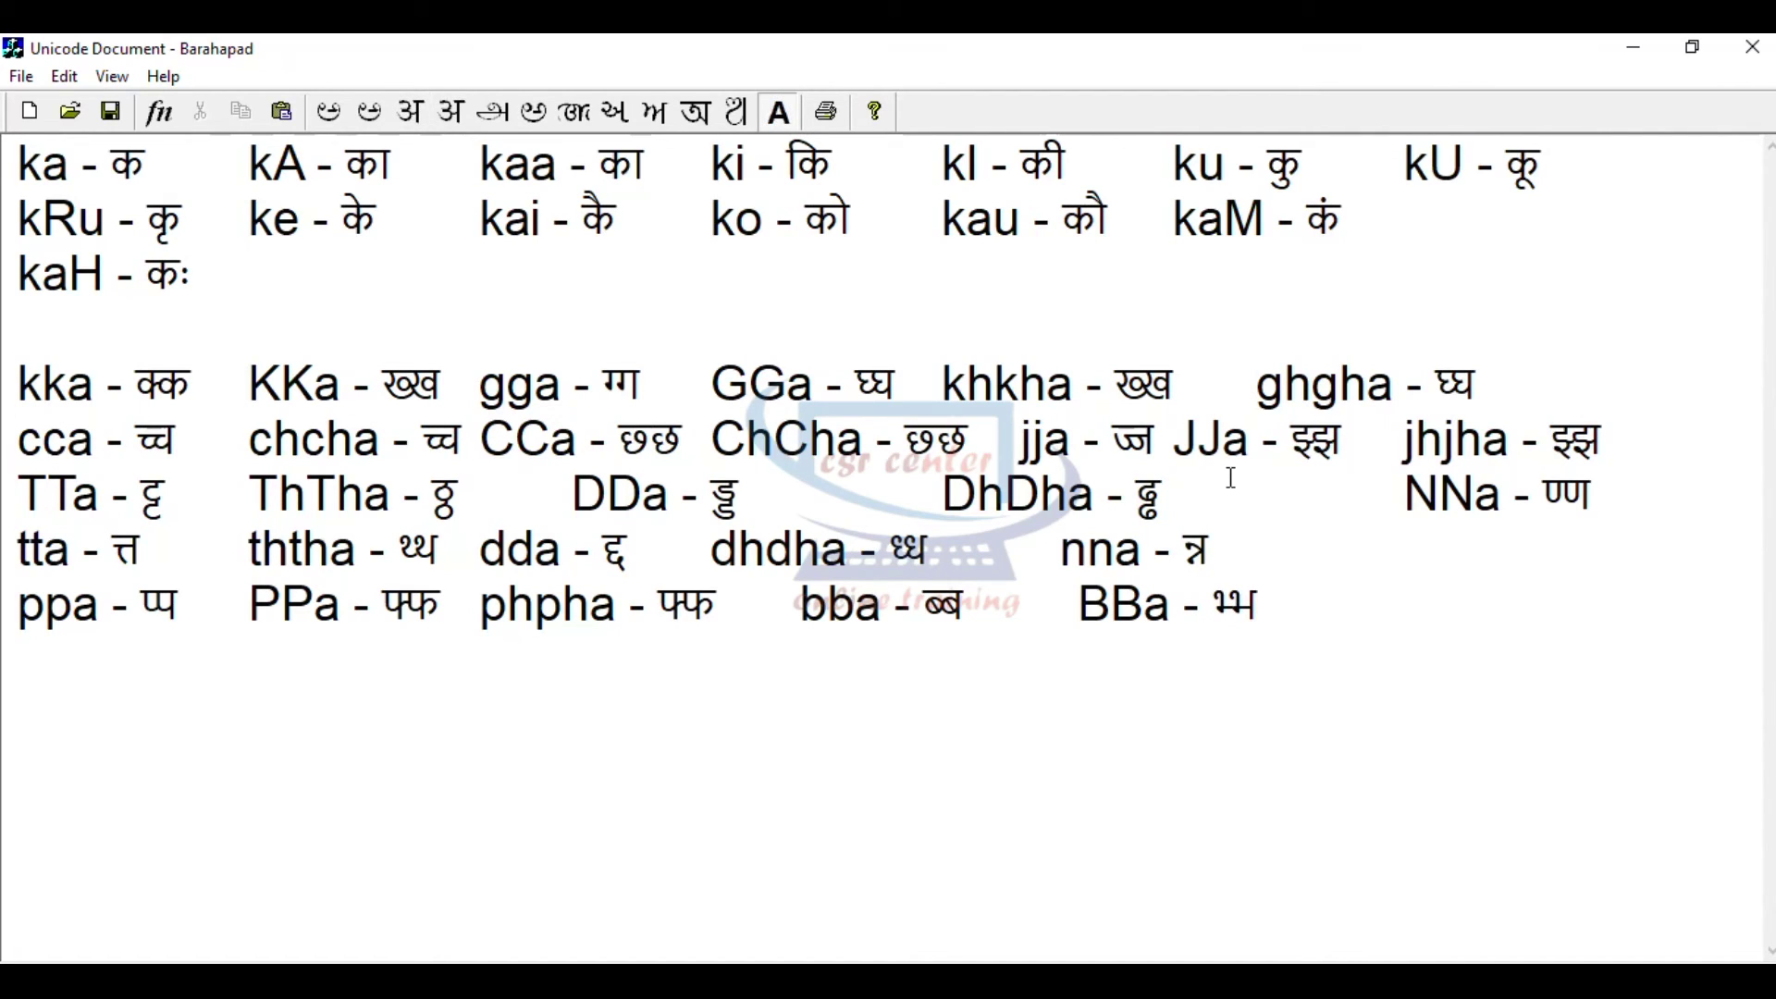
{"action": "type", "text": "bhbh"}
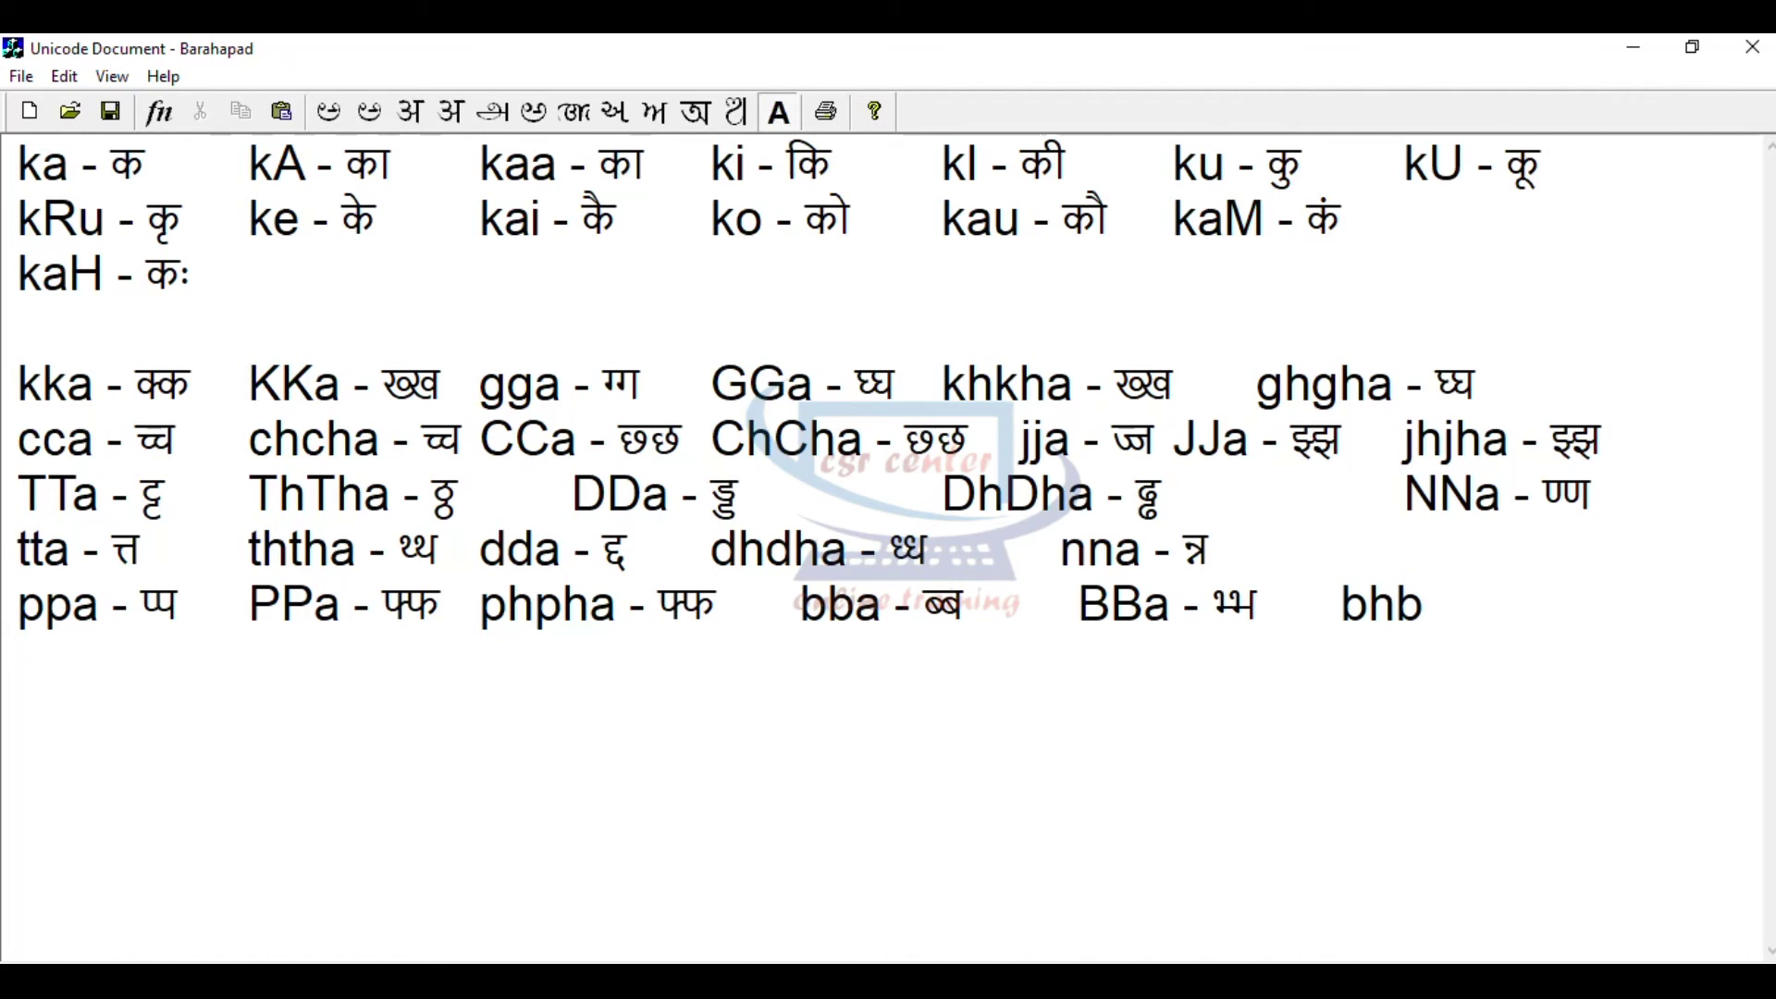
{"action": "type", "text": "a -"}
{"action": "key", "text": "F12"}
{"action": "type", "text": "bhbha - भ्भ"}
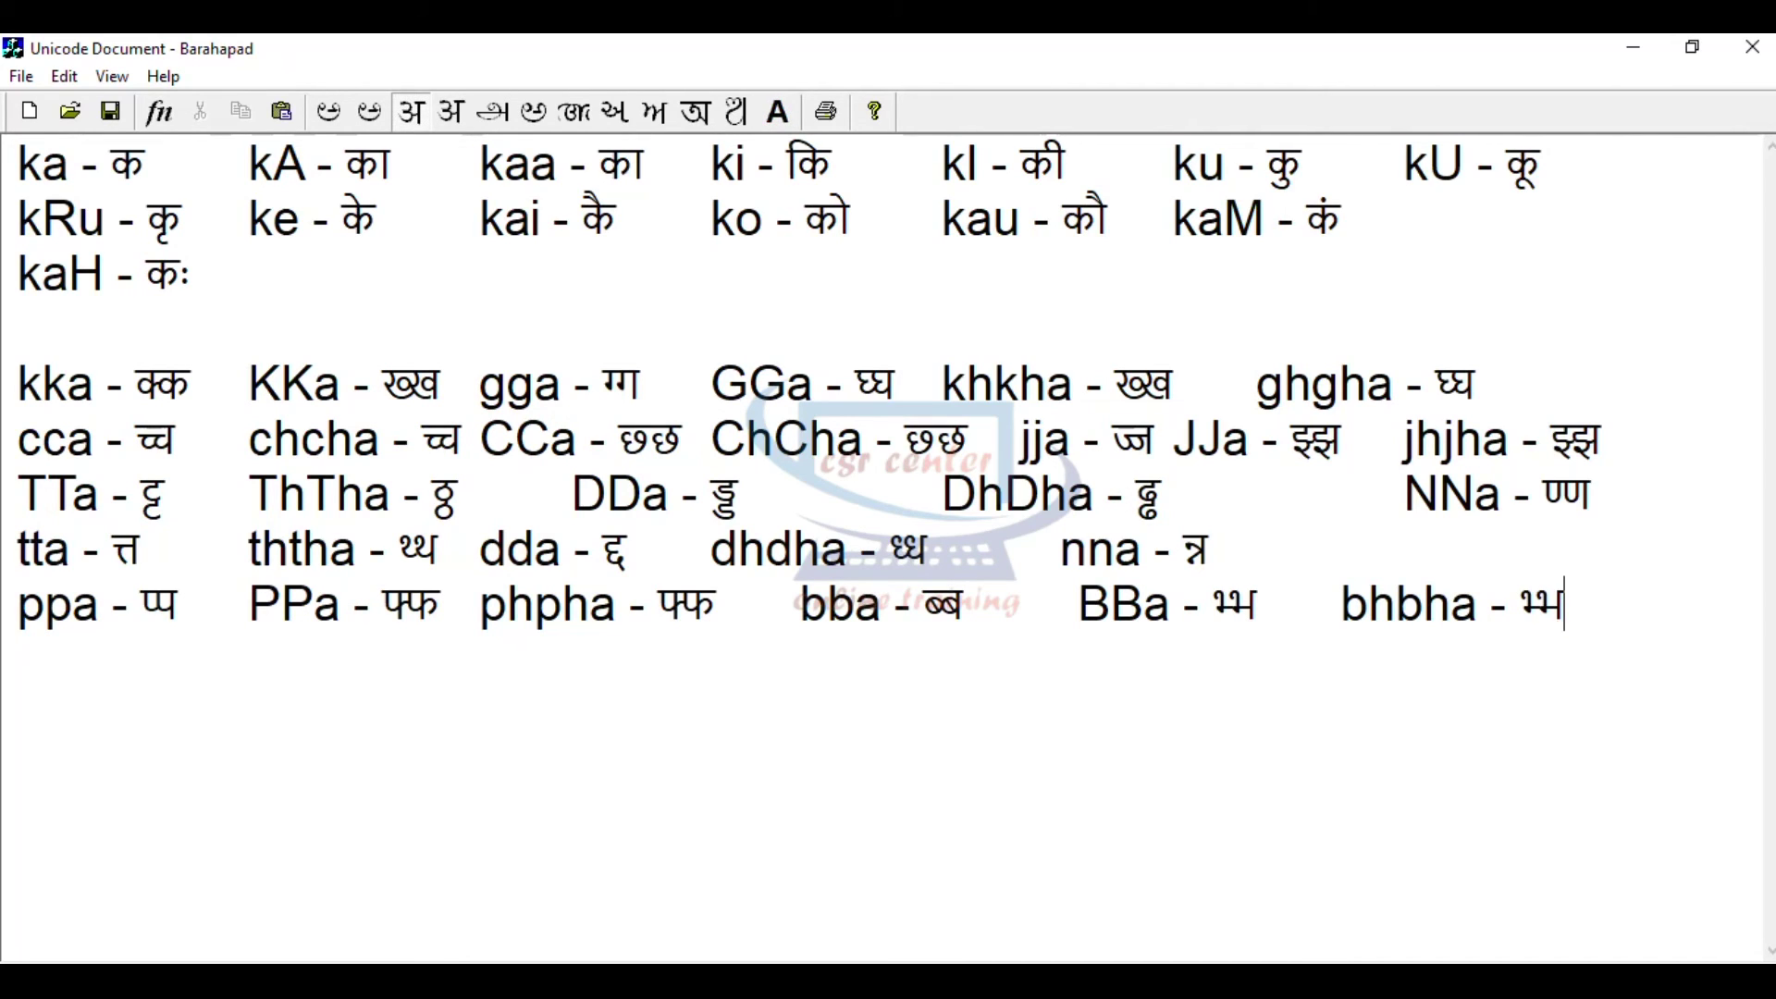
- Add the conjunct entry "mma - म्म" on a new line below the ppa row, English spelling followed by the Hindi result
{"action": "key", "text": "Return"}
{"action": "key", "text": "F12"}
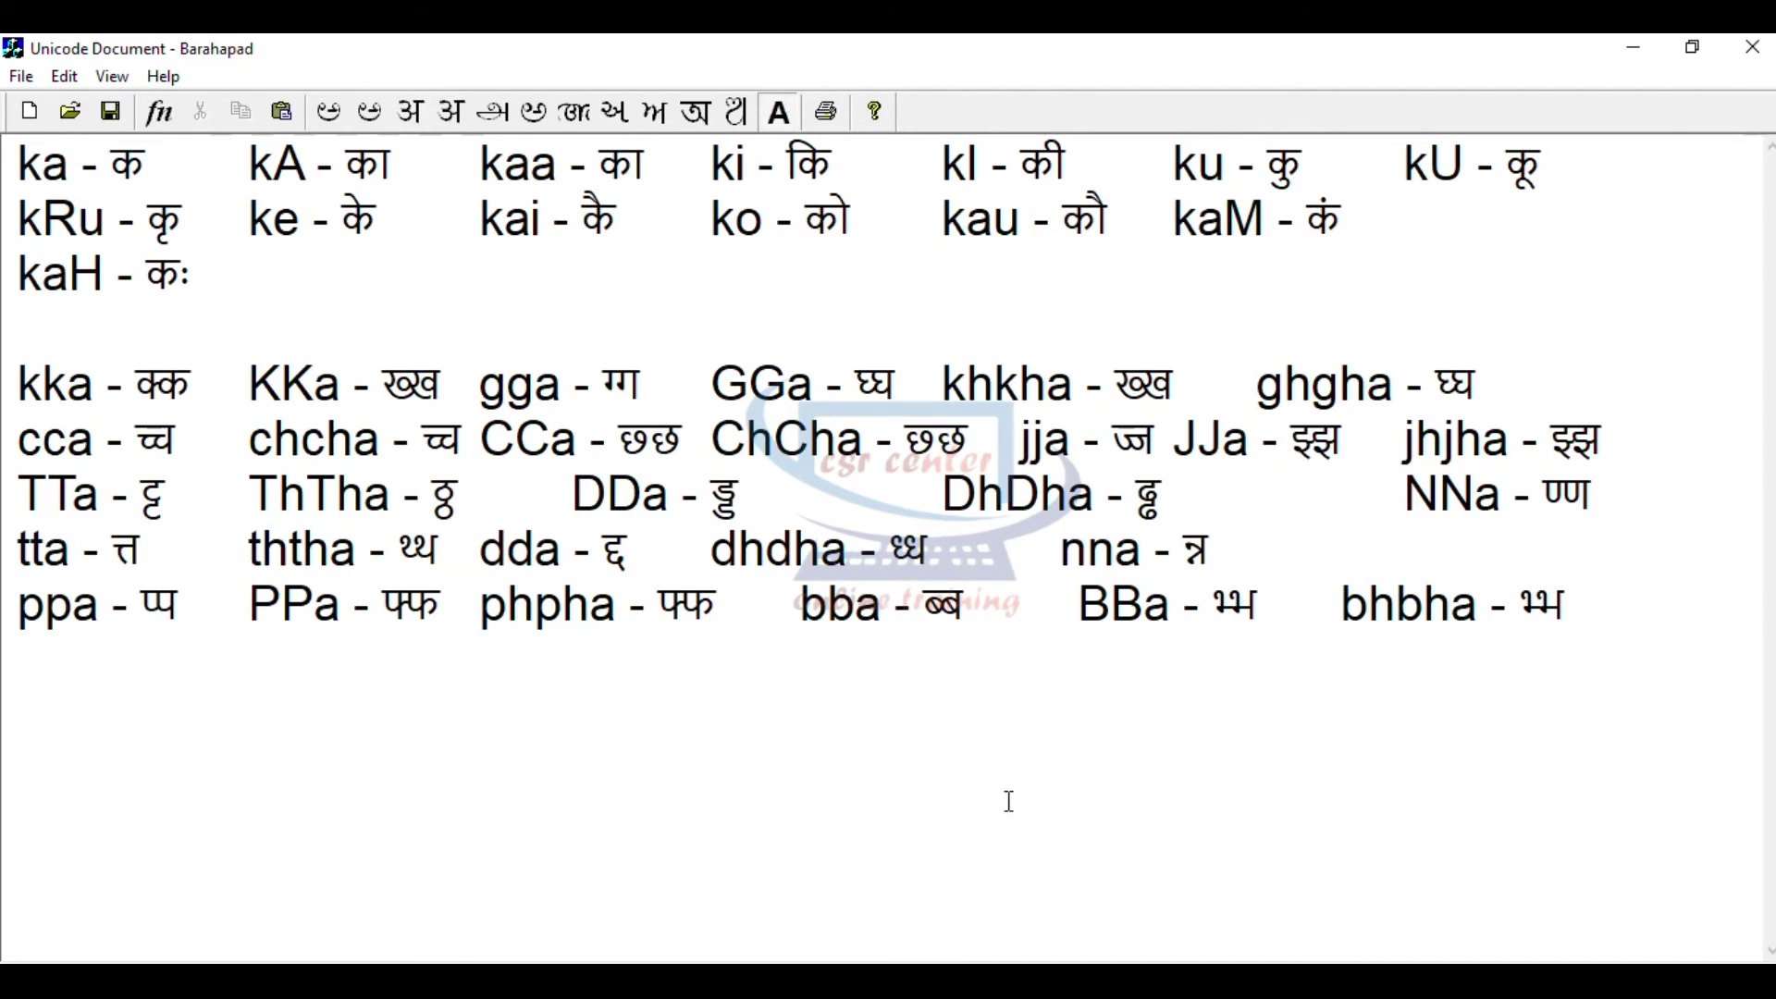
{"action": "type", "text": "m"}
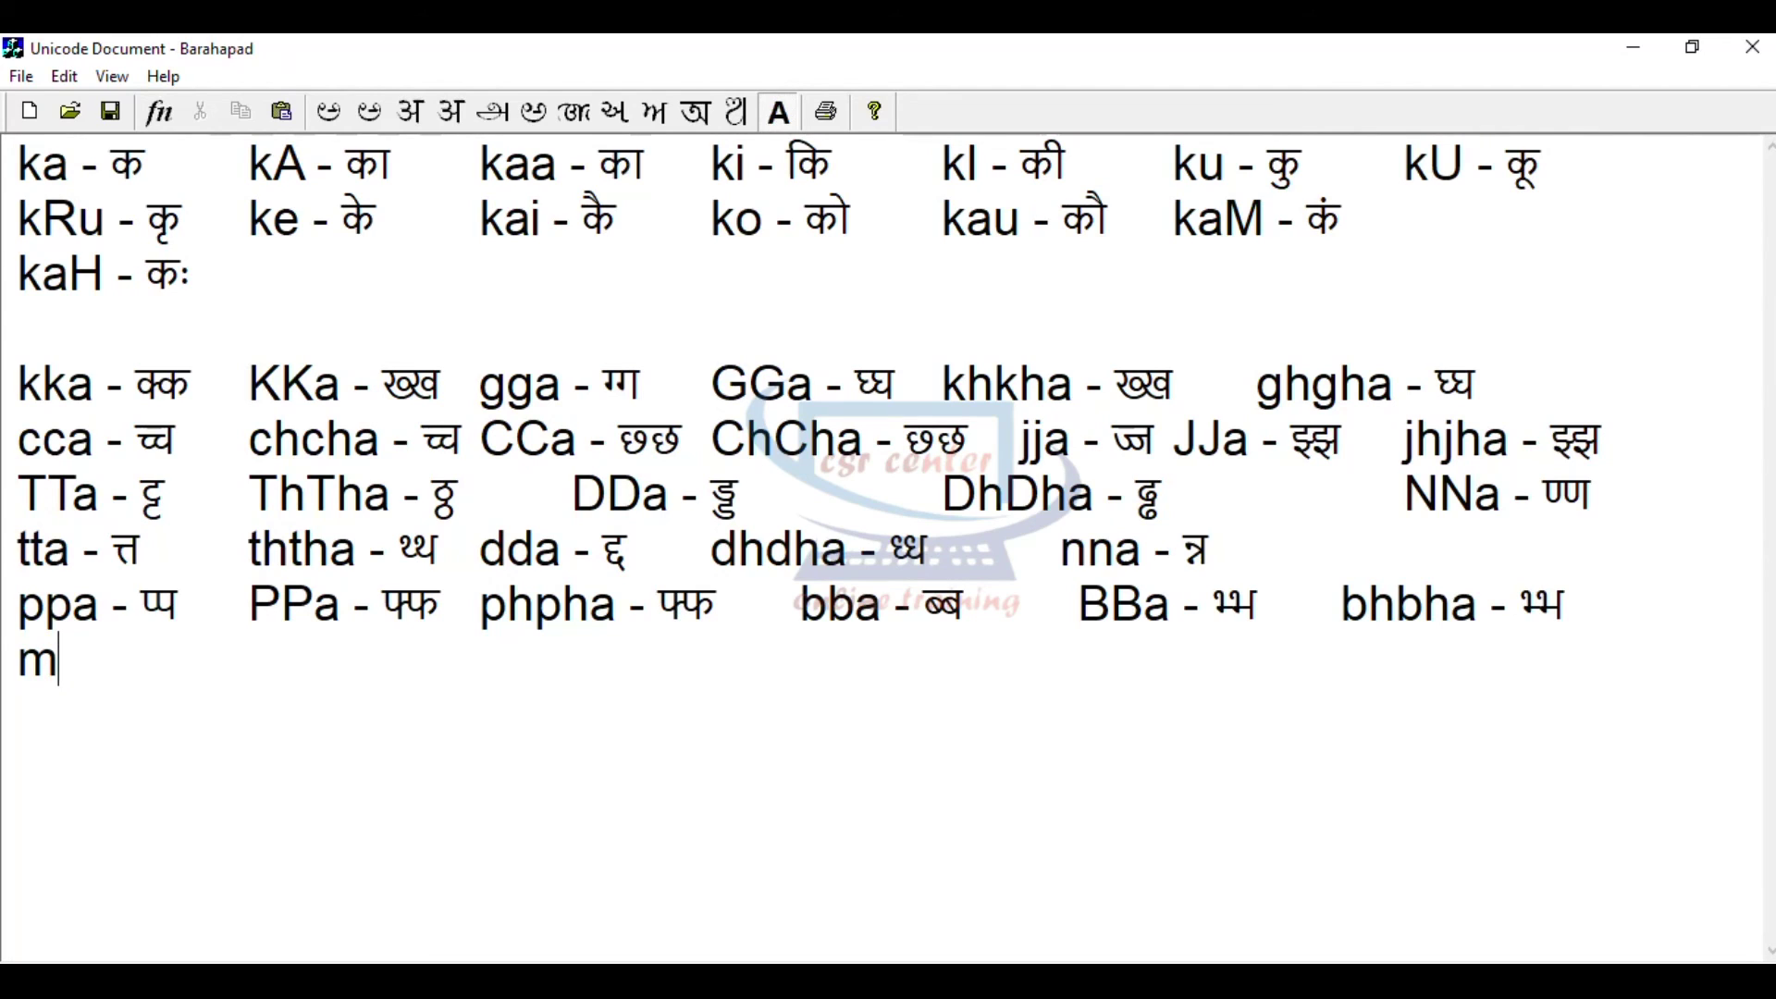
{"action": "type", "text": "ma"}
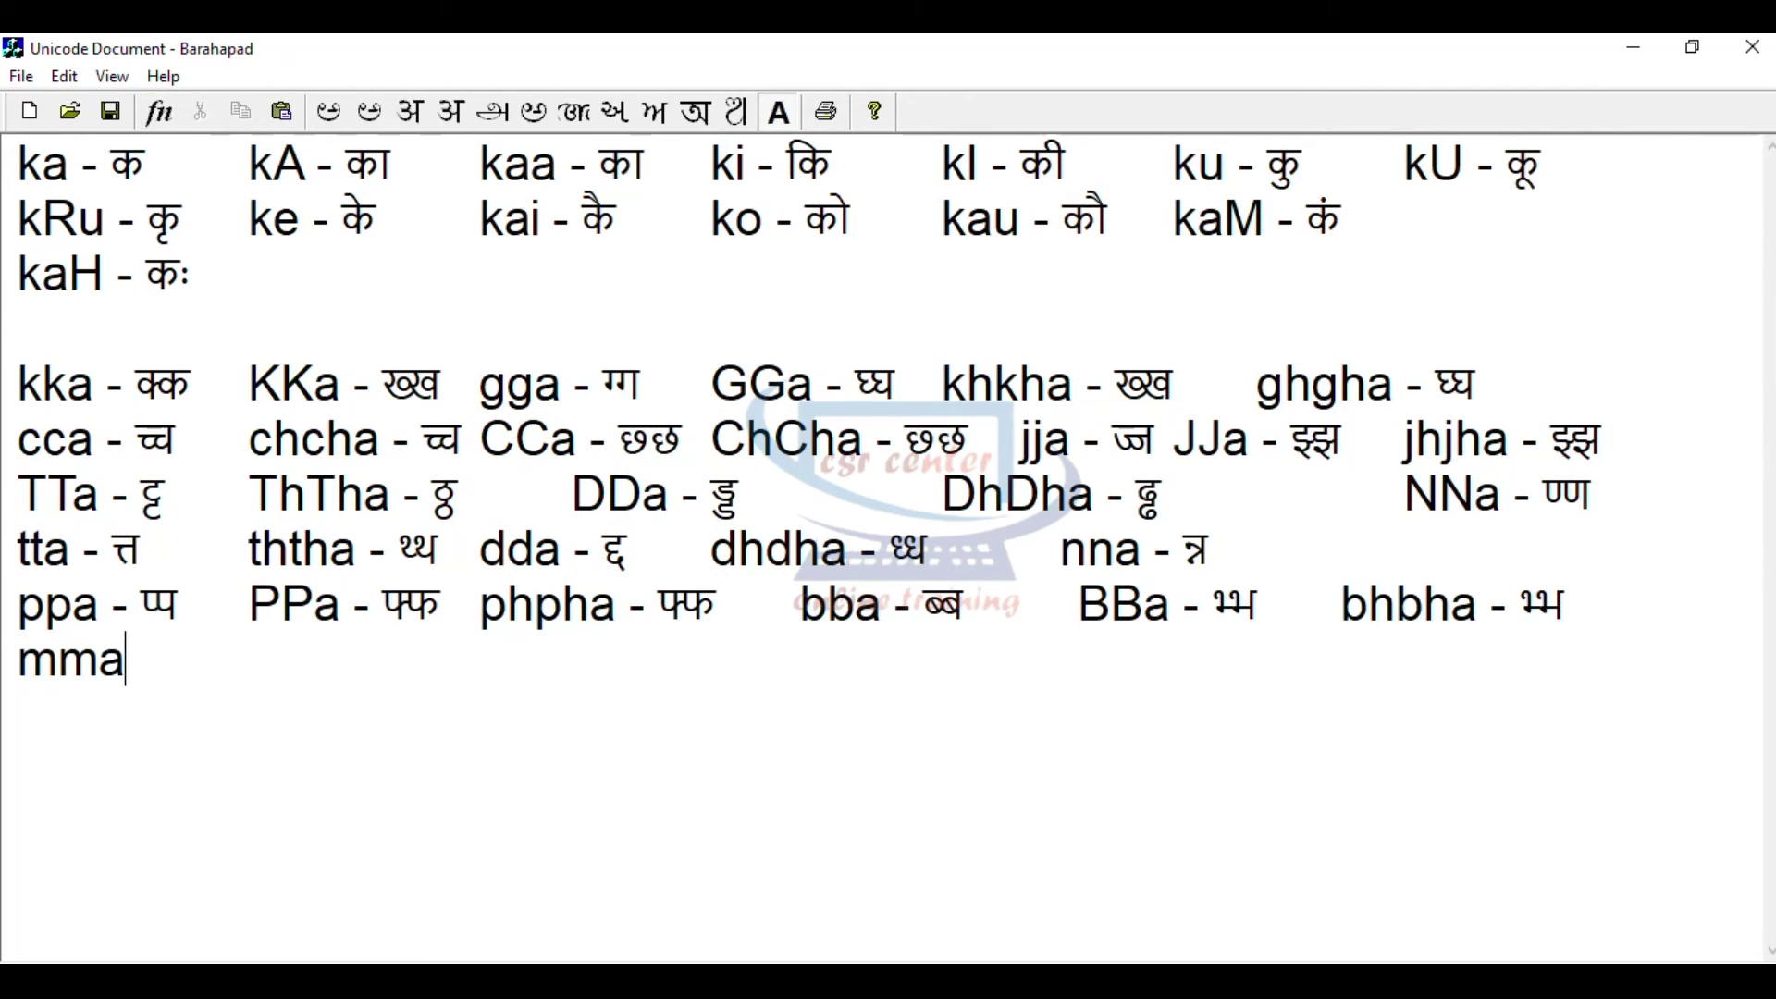
{"action": "type", "text": "mma"}
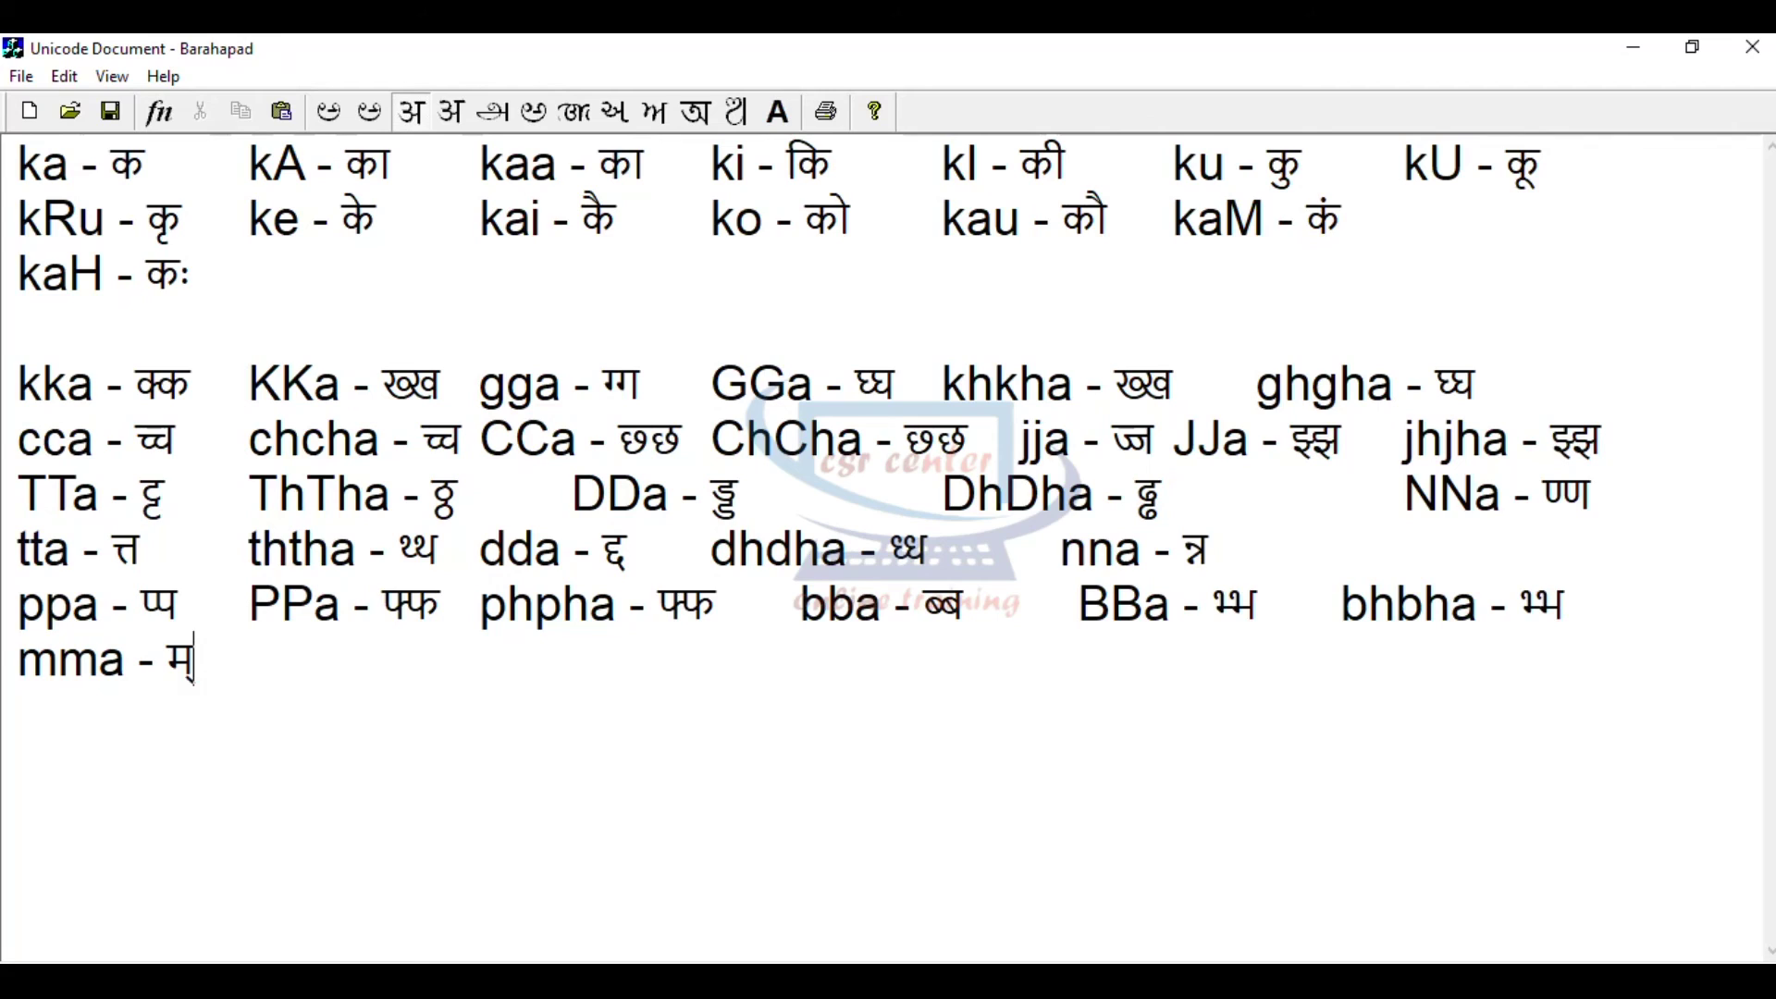
- Leave a blank line below mma and start a new conjunct row with the entry "yya - य्य"
{"action": "key", "text": "Return"}
{"action": "key", "text": "F11"}
{"action": "type", "text": "yya"}
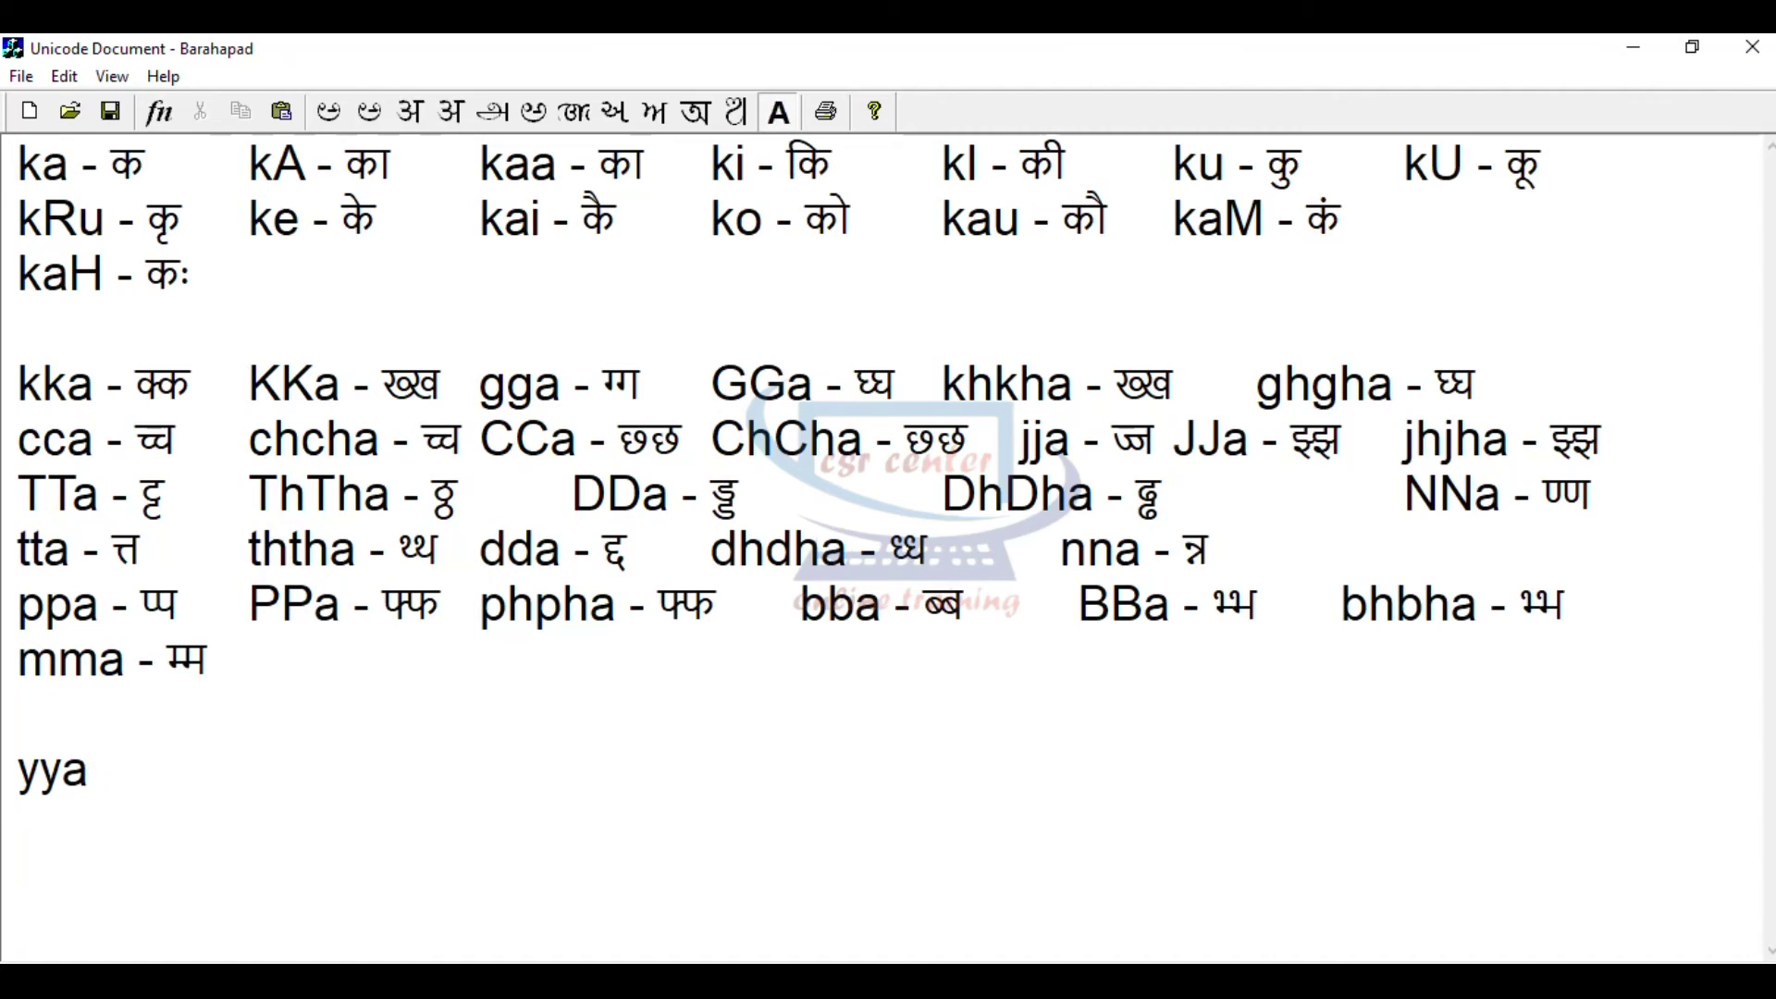
{"action": "type", "text": " -"}
{"action": "key", "text": "F11"}
{"action": "type", "text": "yy"}
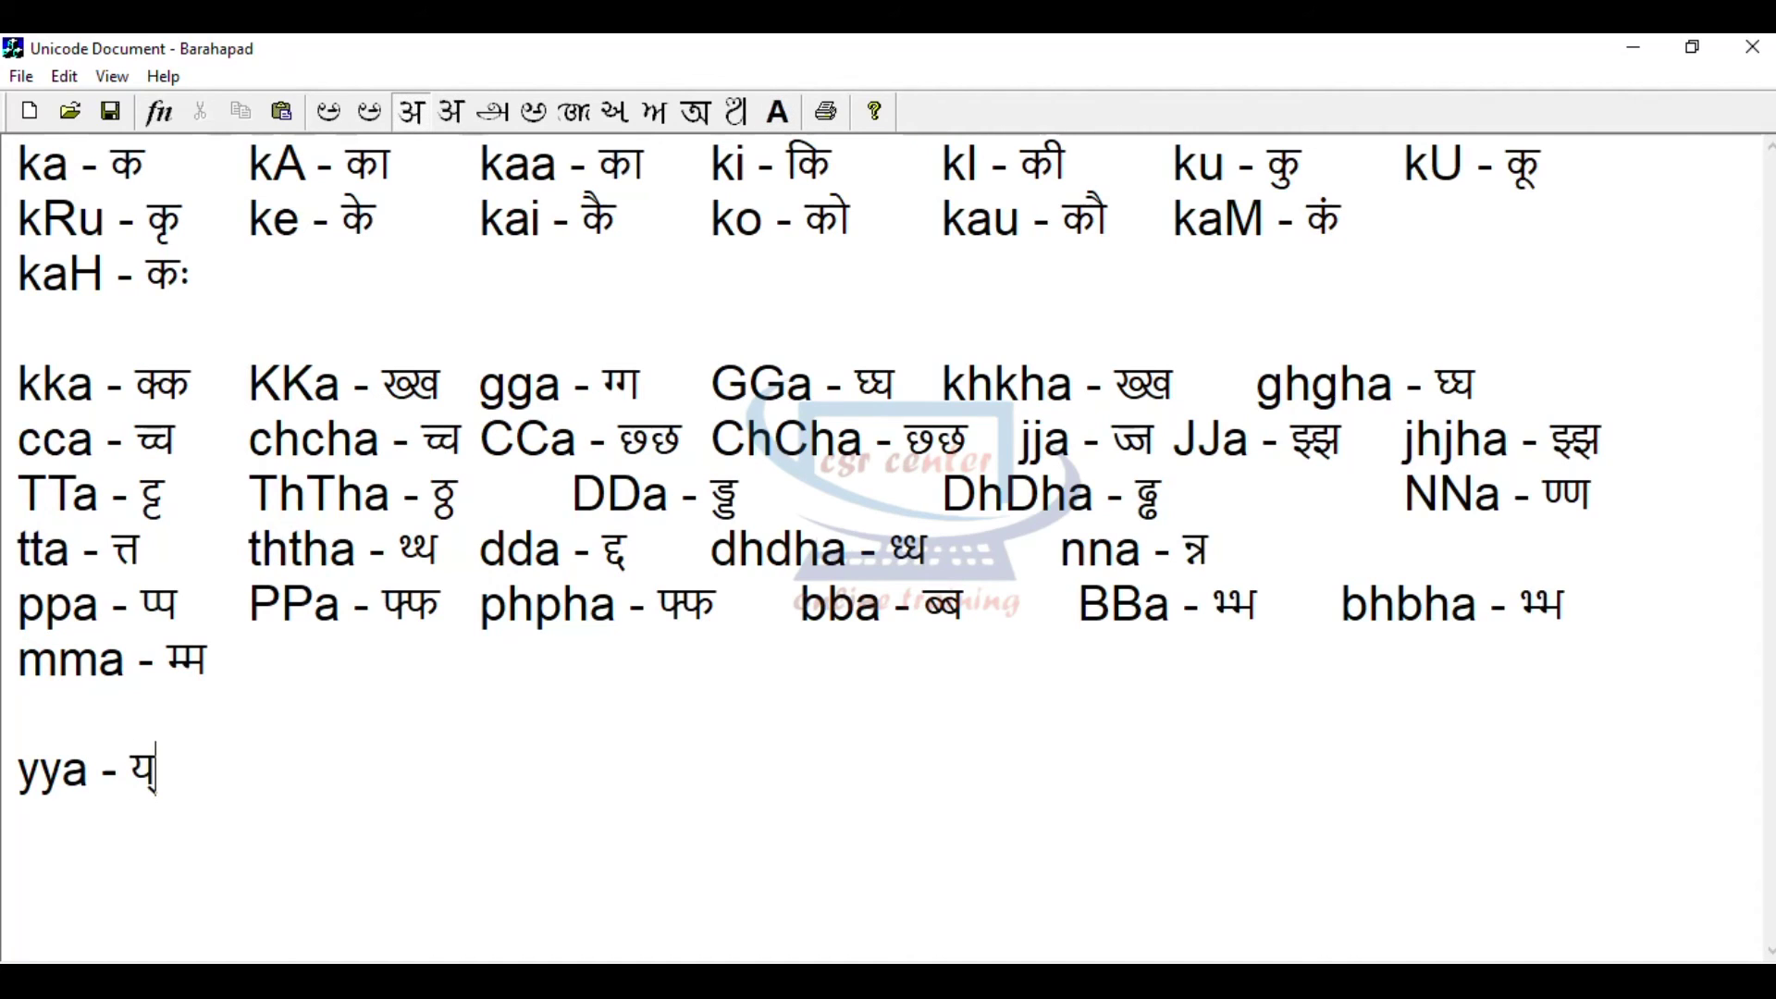
{"action": "type", "text": "a"}
- Add the conjunct entry "rra - र्र" after yya, English spelling followed by the Hindi result
{"action": "key", "text": "F11"}
{"action": "key", "text": "Tab"}
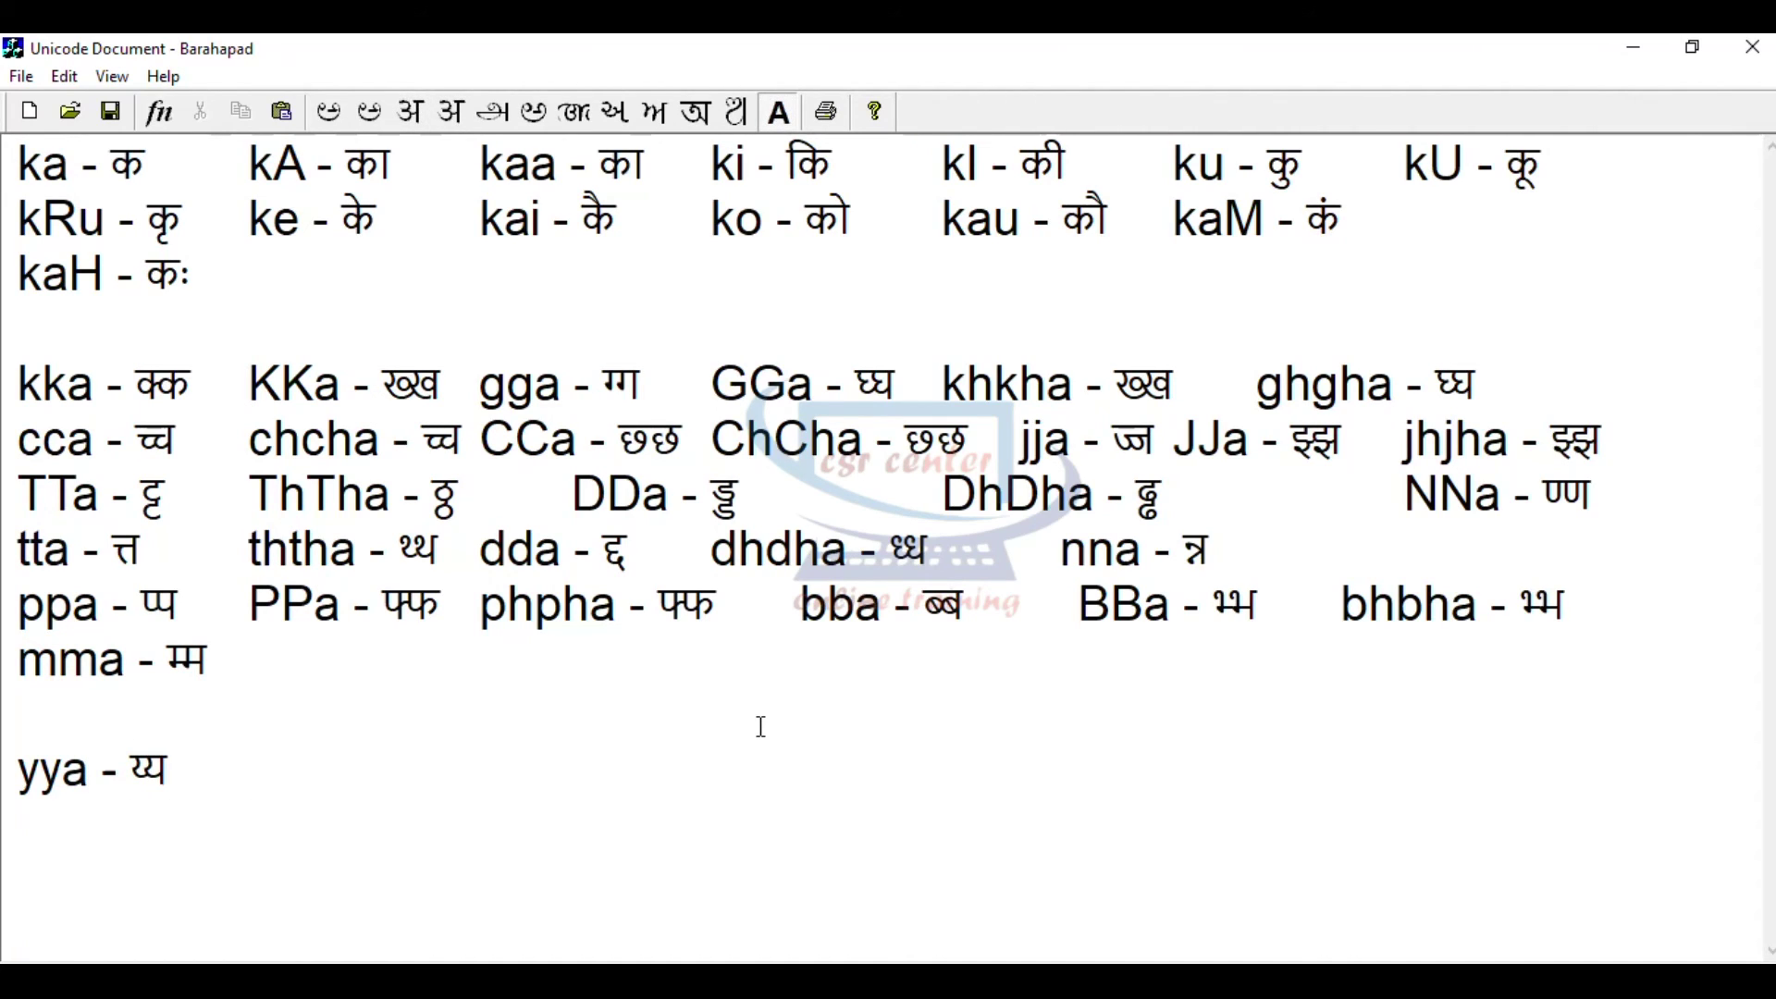
{"action": "type", "text": "r"}
{"action": "type", "text": "ra"}
{"action": "type", "text": " -"}
{"action": "key", "text": "F11"}
{"action": "type", "text": "r"}
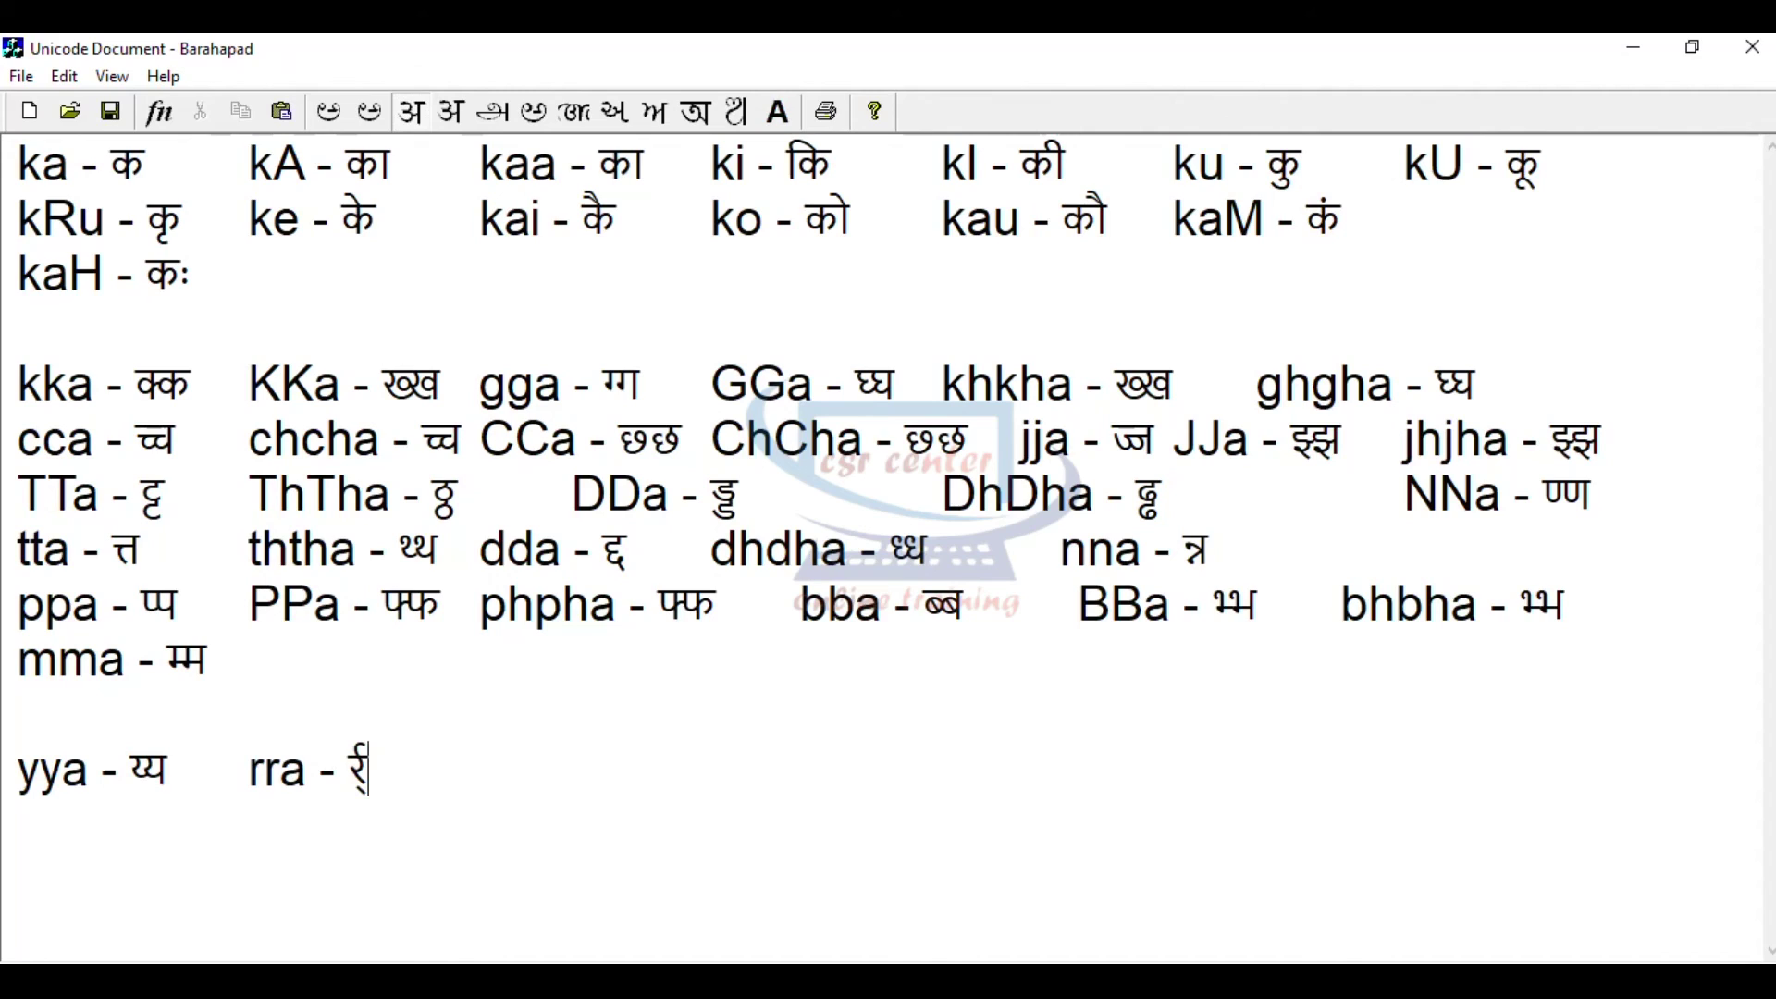
- Add the conjunct entry "lla - ल्ल" after rra, English spelling followed by the Hindi result
{"action": "key", "text": "F11"}
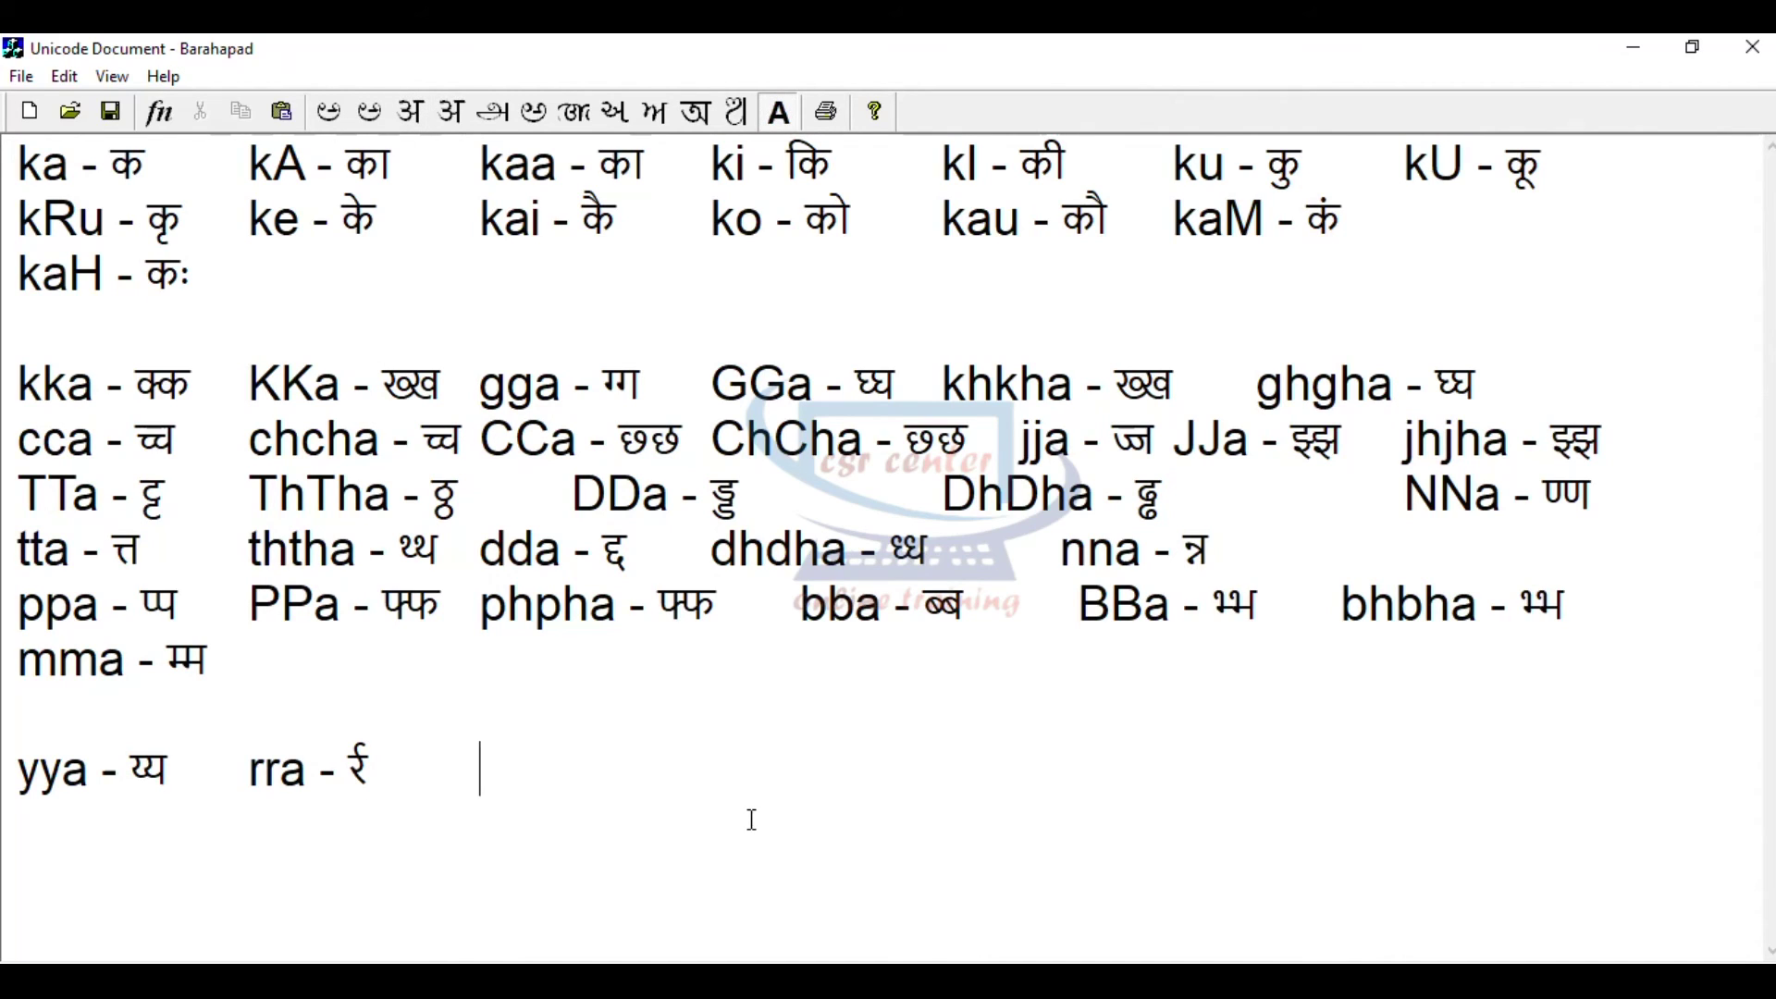
{"action": "key", "text": "Tab"}
{"action": "type", "text": "lla"}
{"action": "key", "text": "F11"}
{"action": "type", "text": "- lla"}
- Add the conjunct entry "vva - व्व" after lla, English spelling followed by the Hindi result
{"action": "key", "text": "F11"}
{"action": "key", "text": "Tab"}
{"action": "type", "text": "vv"}
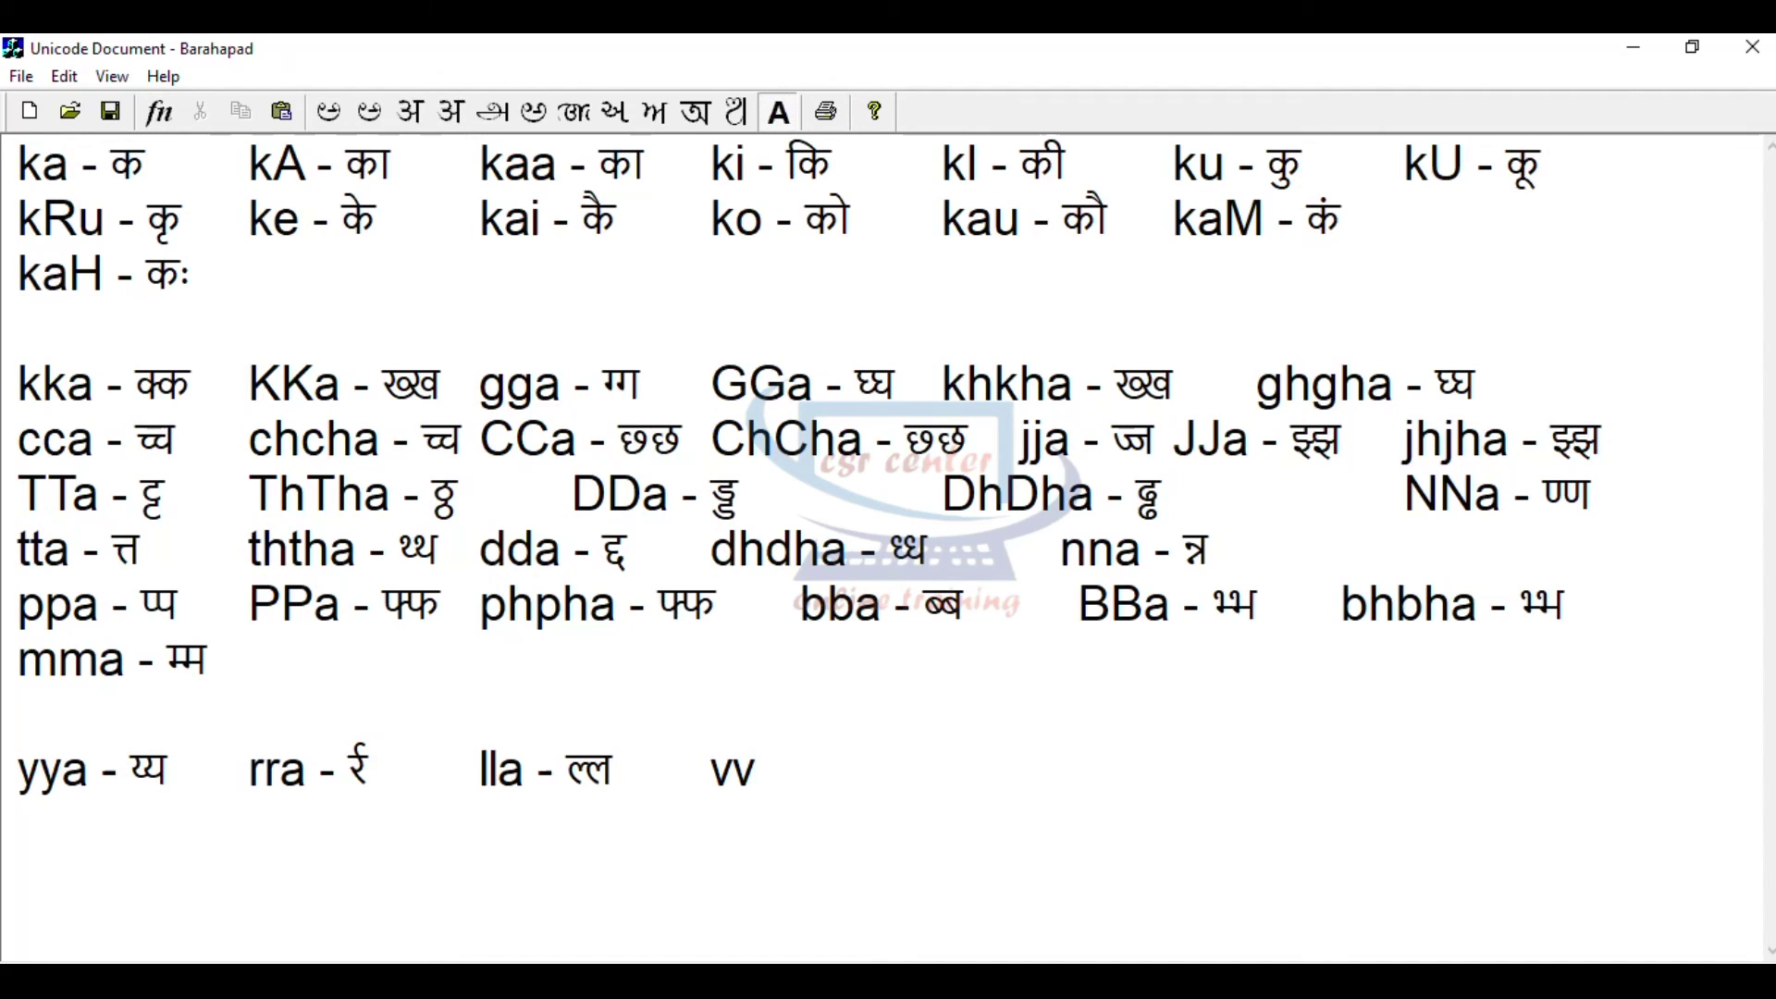
{"action": "type", "text": "a -"}
{"action": "key", "text": "F11"}
{"action": "type", "text": "vva - व्व"}
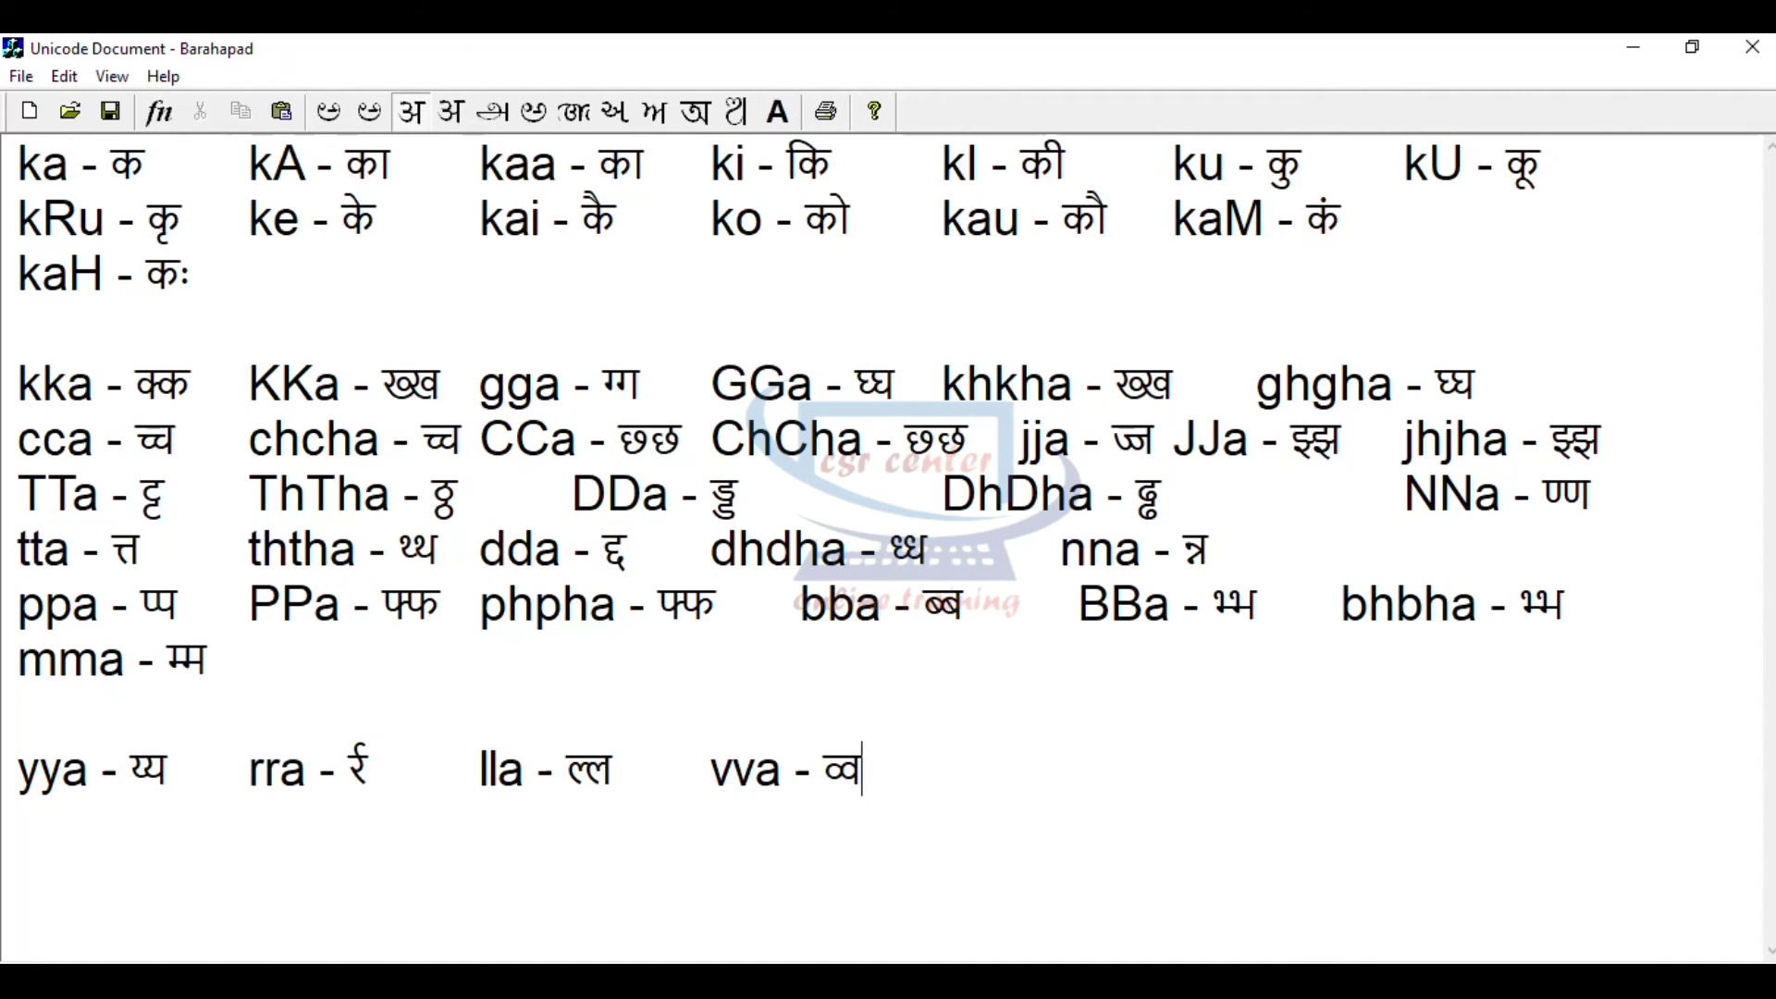
- Add the conjunct entry "wwa - व्व" after vva, English spelling followed by the Hindi result
{"action": "key", "text": "F11"}
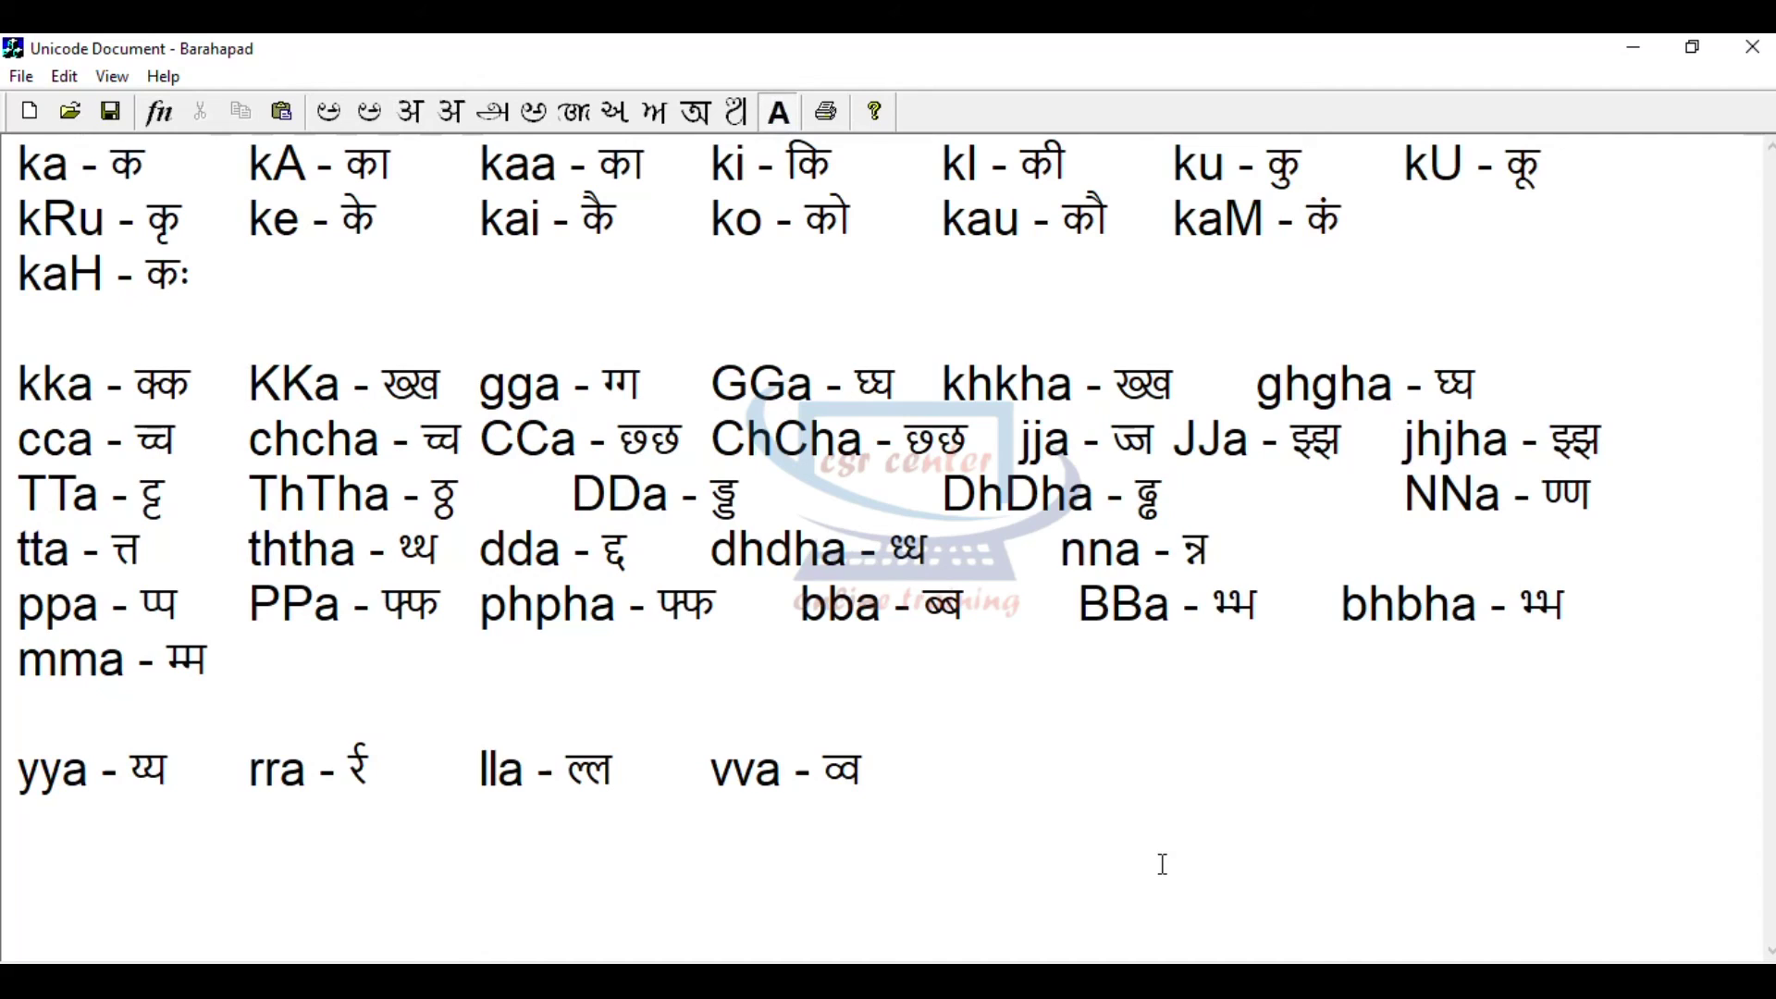
{"action": "key", "text": "Tab"}
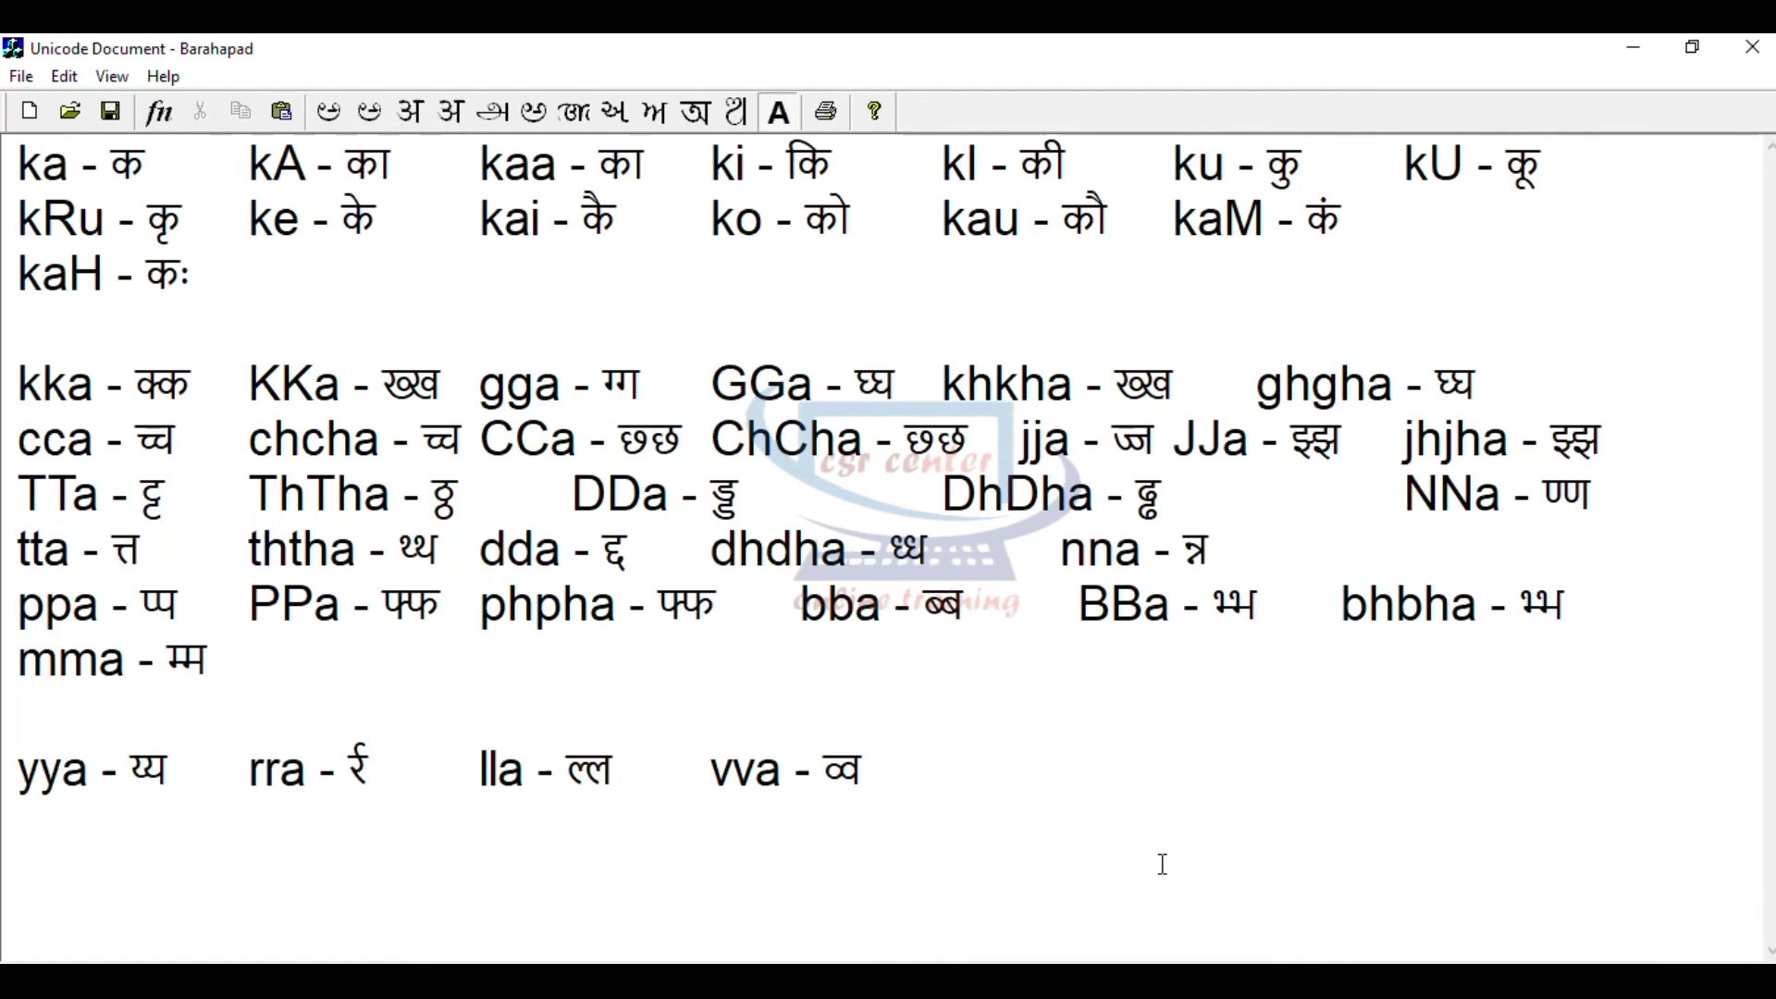
{"action": "type", "text": "ww"}
{"action": "type", "text": "a - व्व"}
- Add the conjunct entry "SSa - श्श" after wwa, English spelling followed by the Hindi result
{"action": "key", "text": "Tab"}
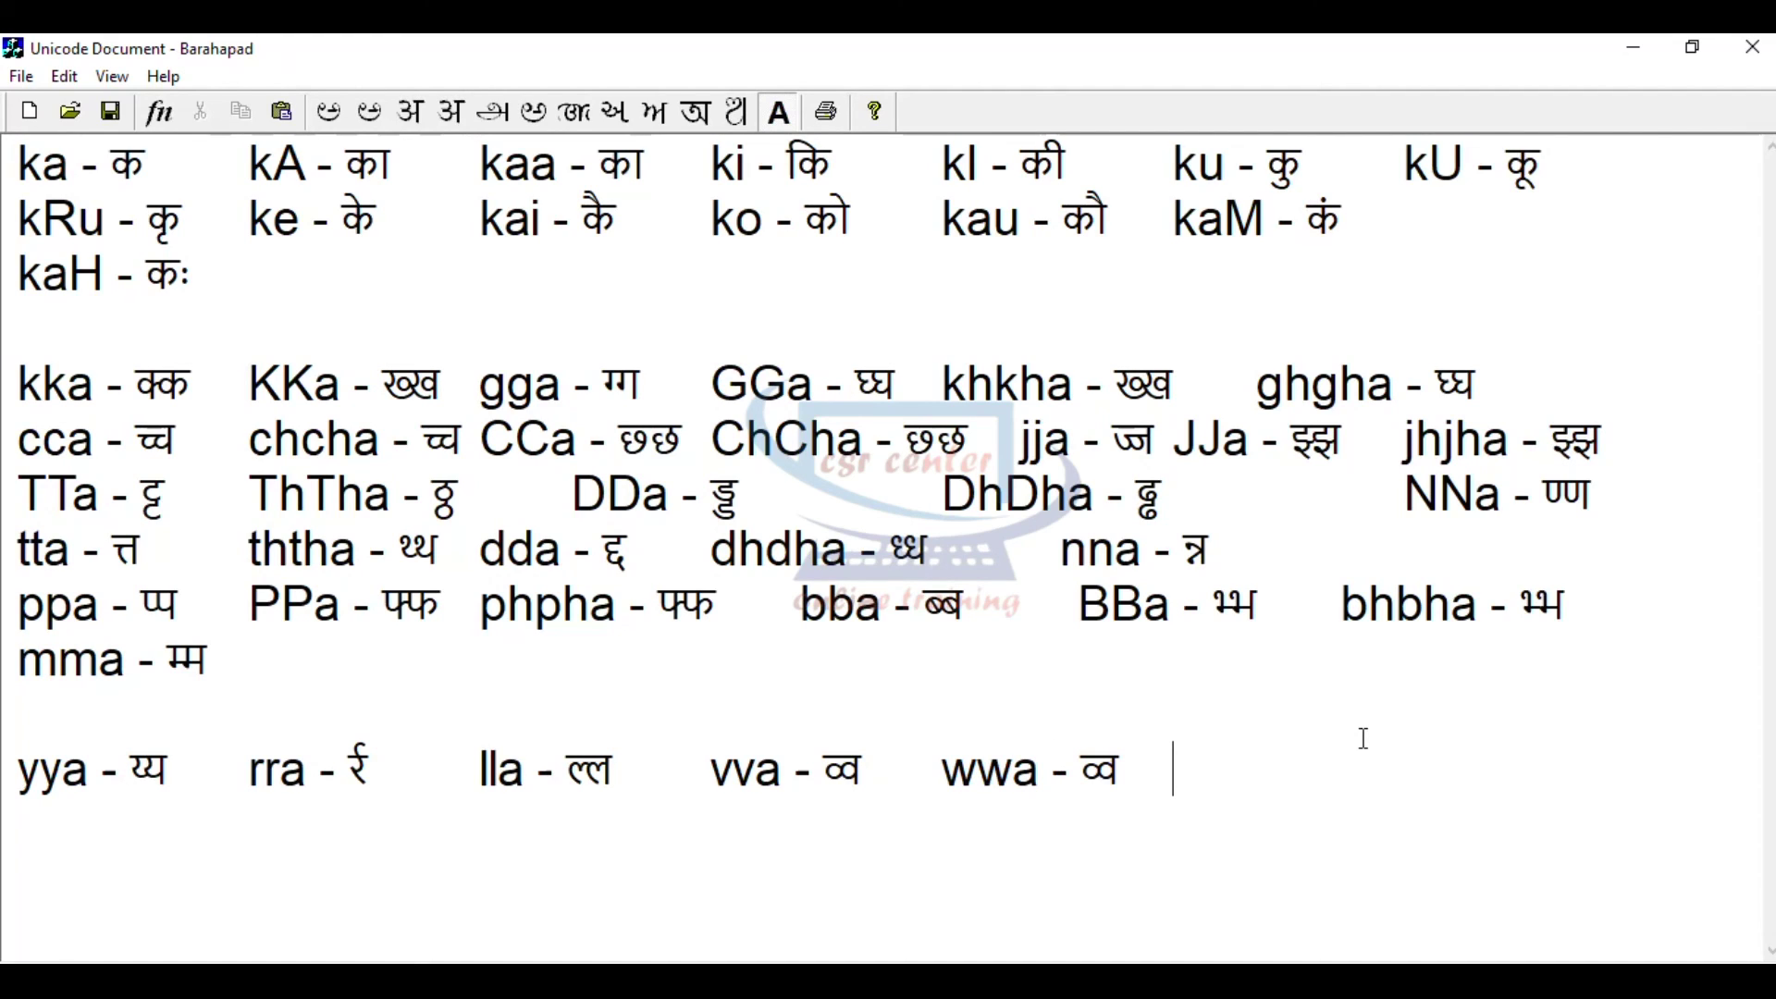
{"action": "type", "text": "SS"}
{"action": "type", "text": "a -"}
{"action": "key", "text": "F12"}
{"action": "type", "text": "श्श"}
- Add the conjunct entry "shsha - श्श" as the last column of the yya row
{"action": "key", "text": "Tab"}
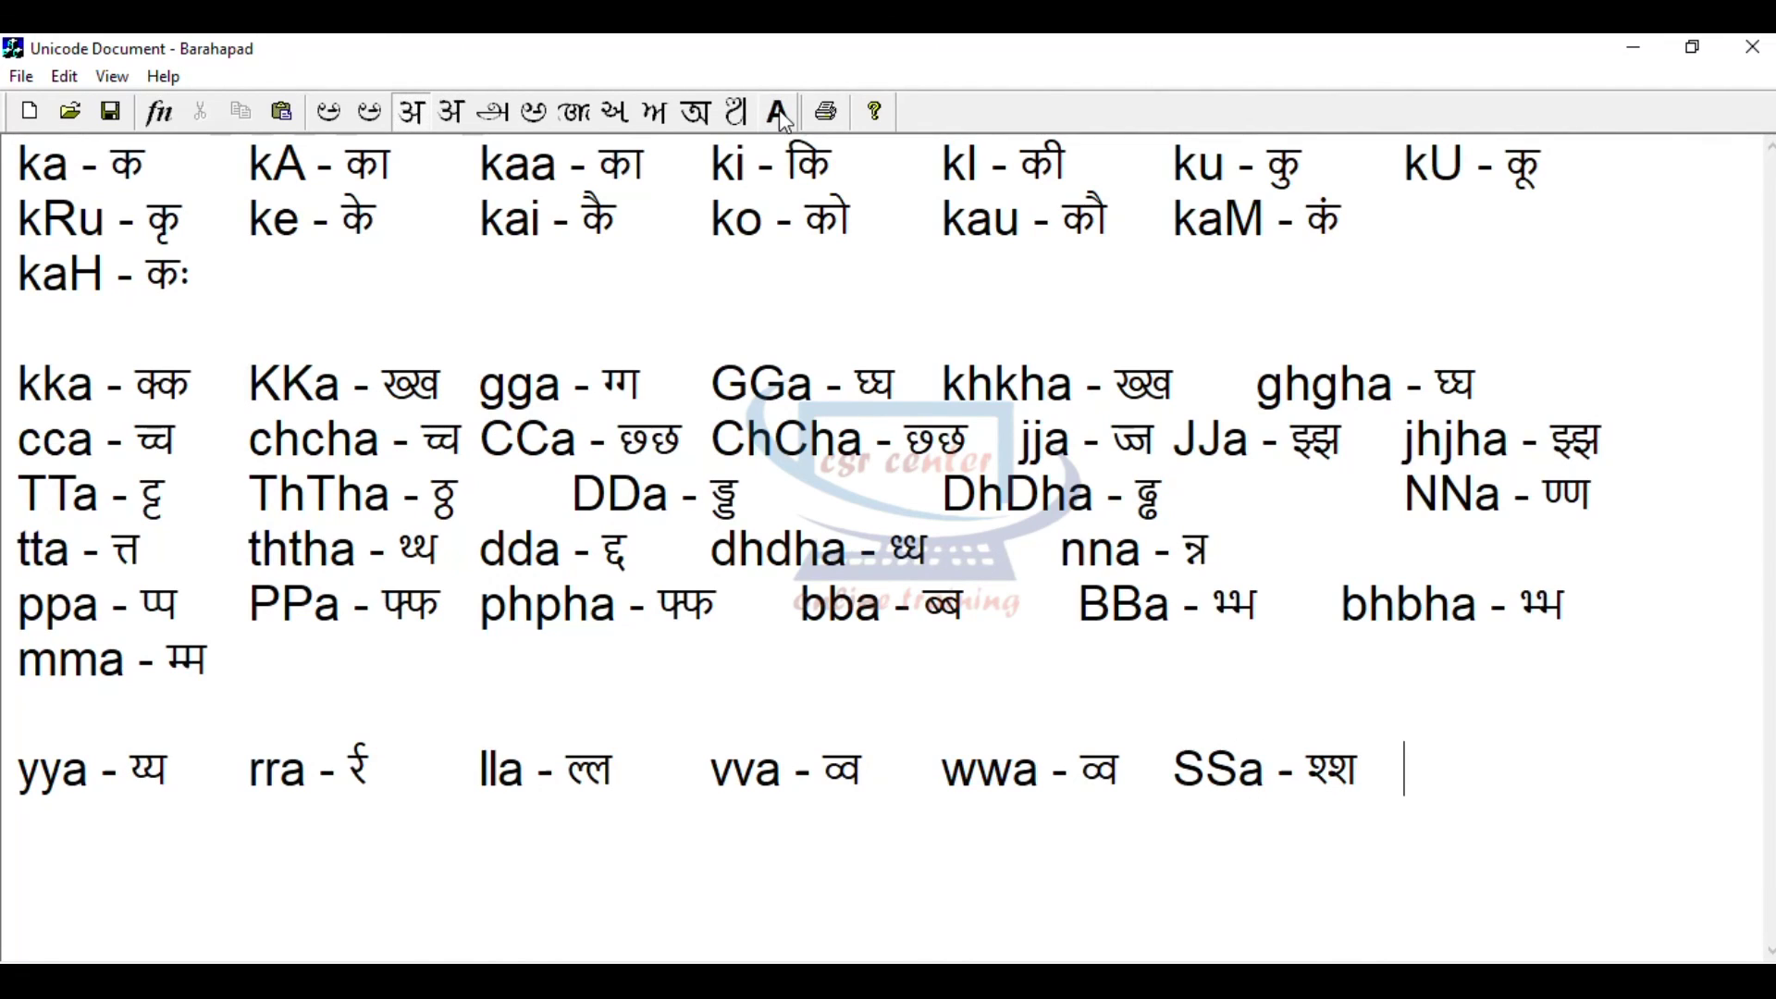
{"action": "left_click", "coordinate": [779, 114]}
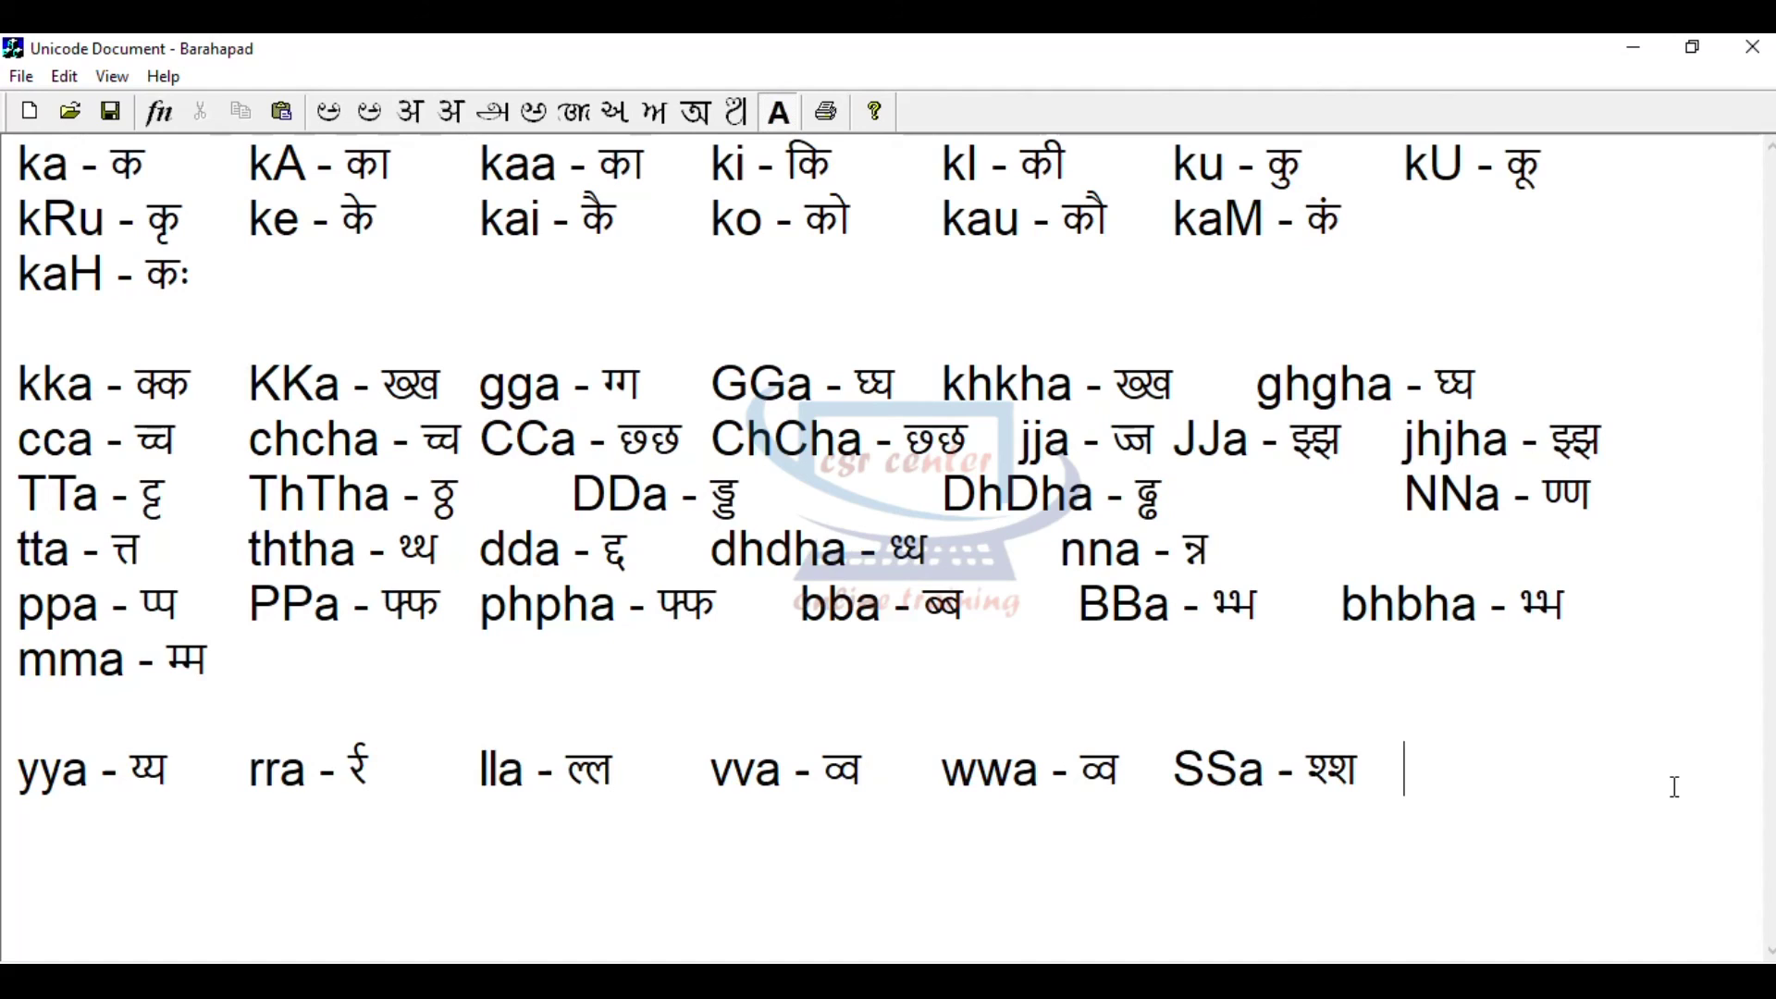
{"action": "type", "text": "shsh"}
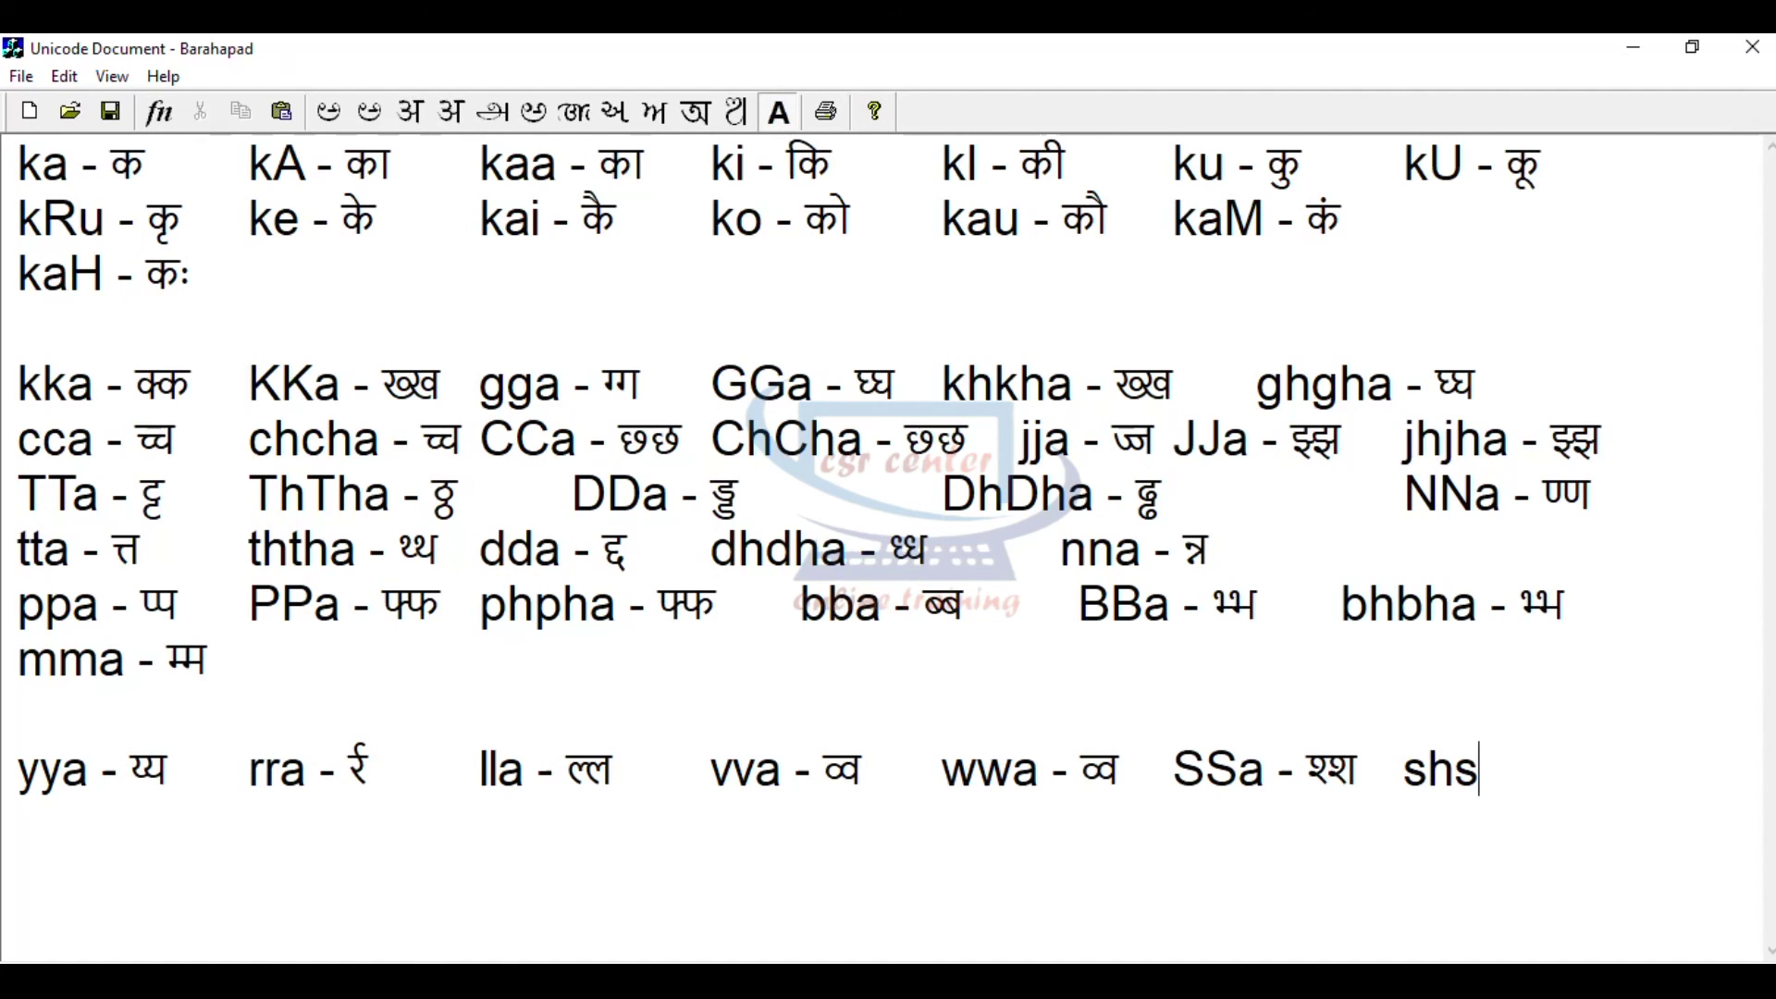
{"action": "type", "text": "a -"}
{"action": "key", "text": "F11"}
{"action": "type", "text": "shsa"}
{"action": "type", "text": "ha - श्श"}
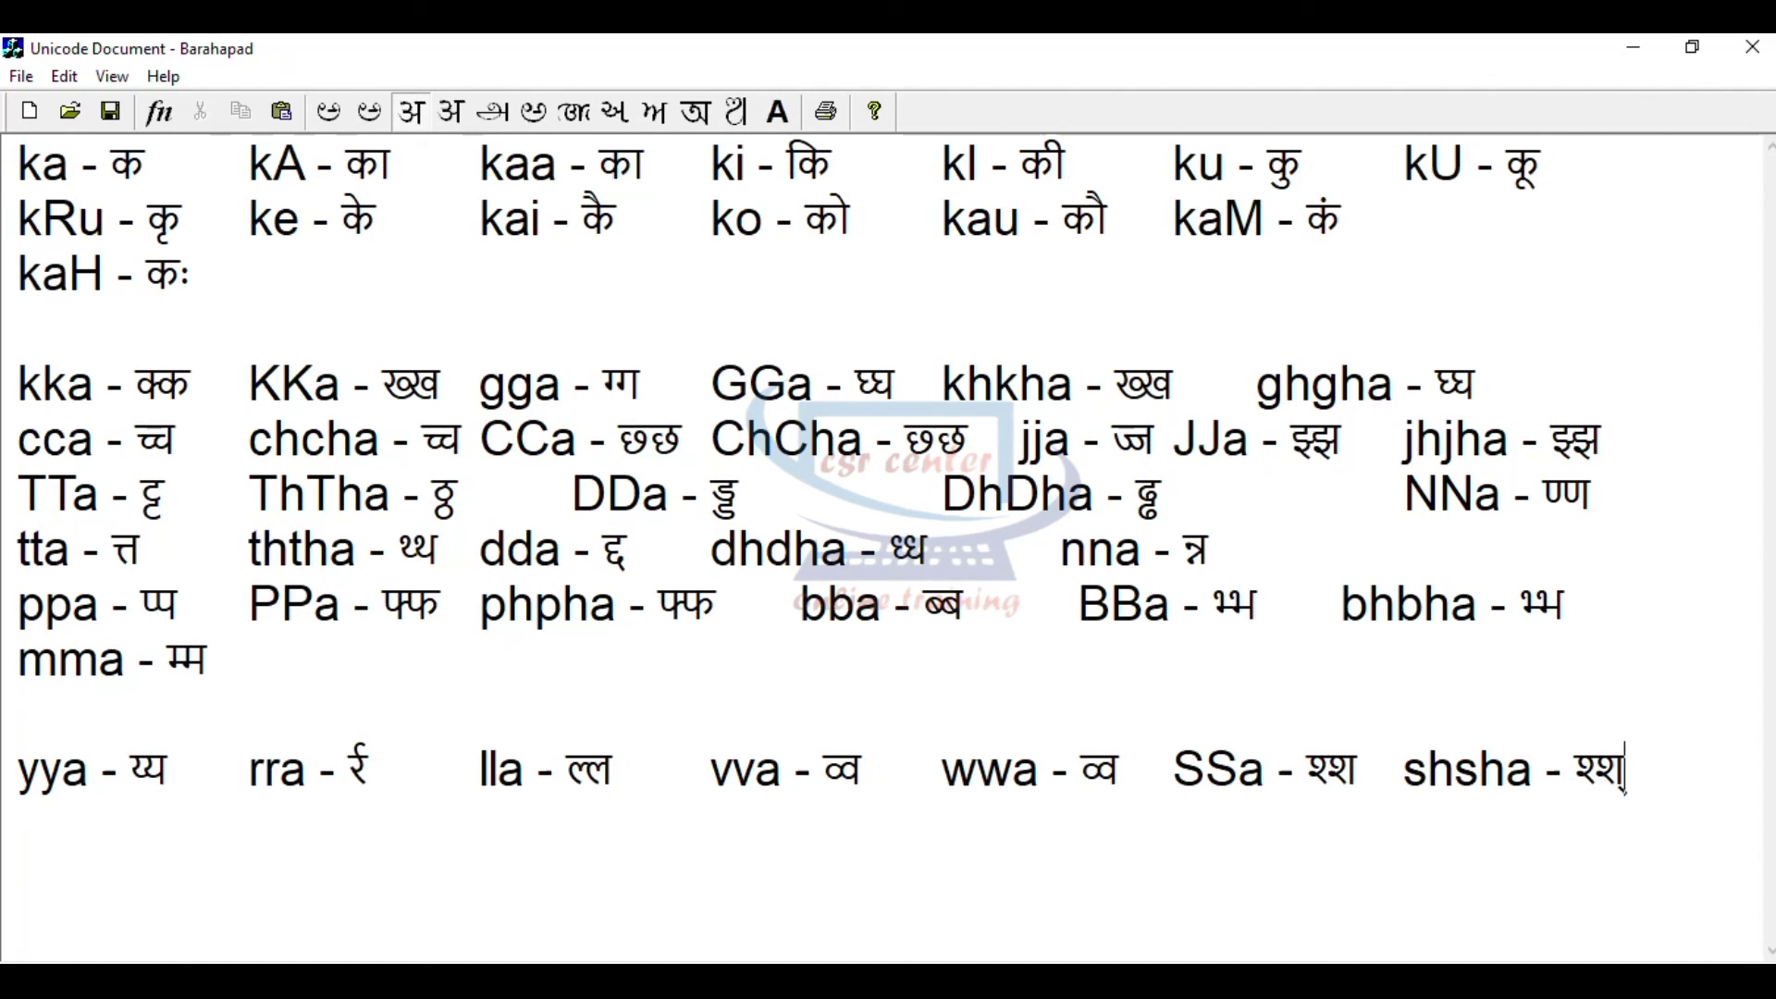
- Start a new conjunct row below yya with the entry "ShSha - ष्ष", English spelling followed by the Hindi result
{"action": "key", "text": "Return"}
{"action": "key", "text": "F11"}
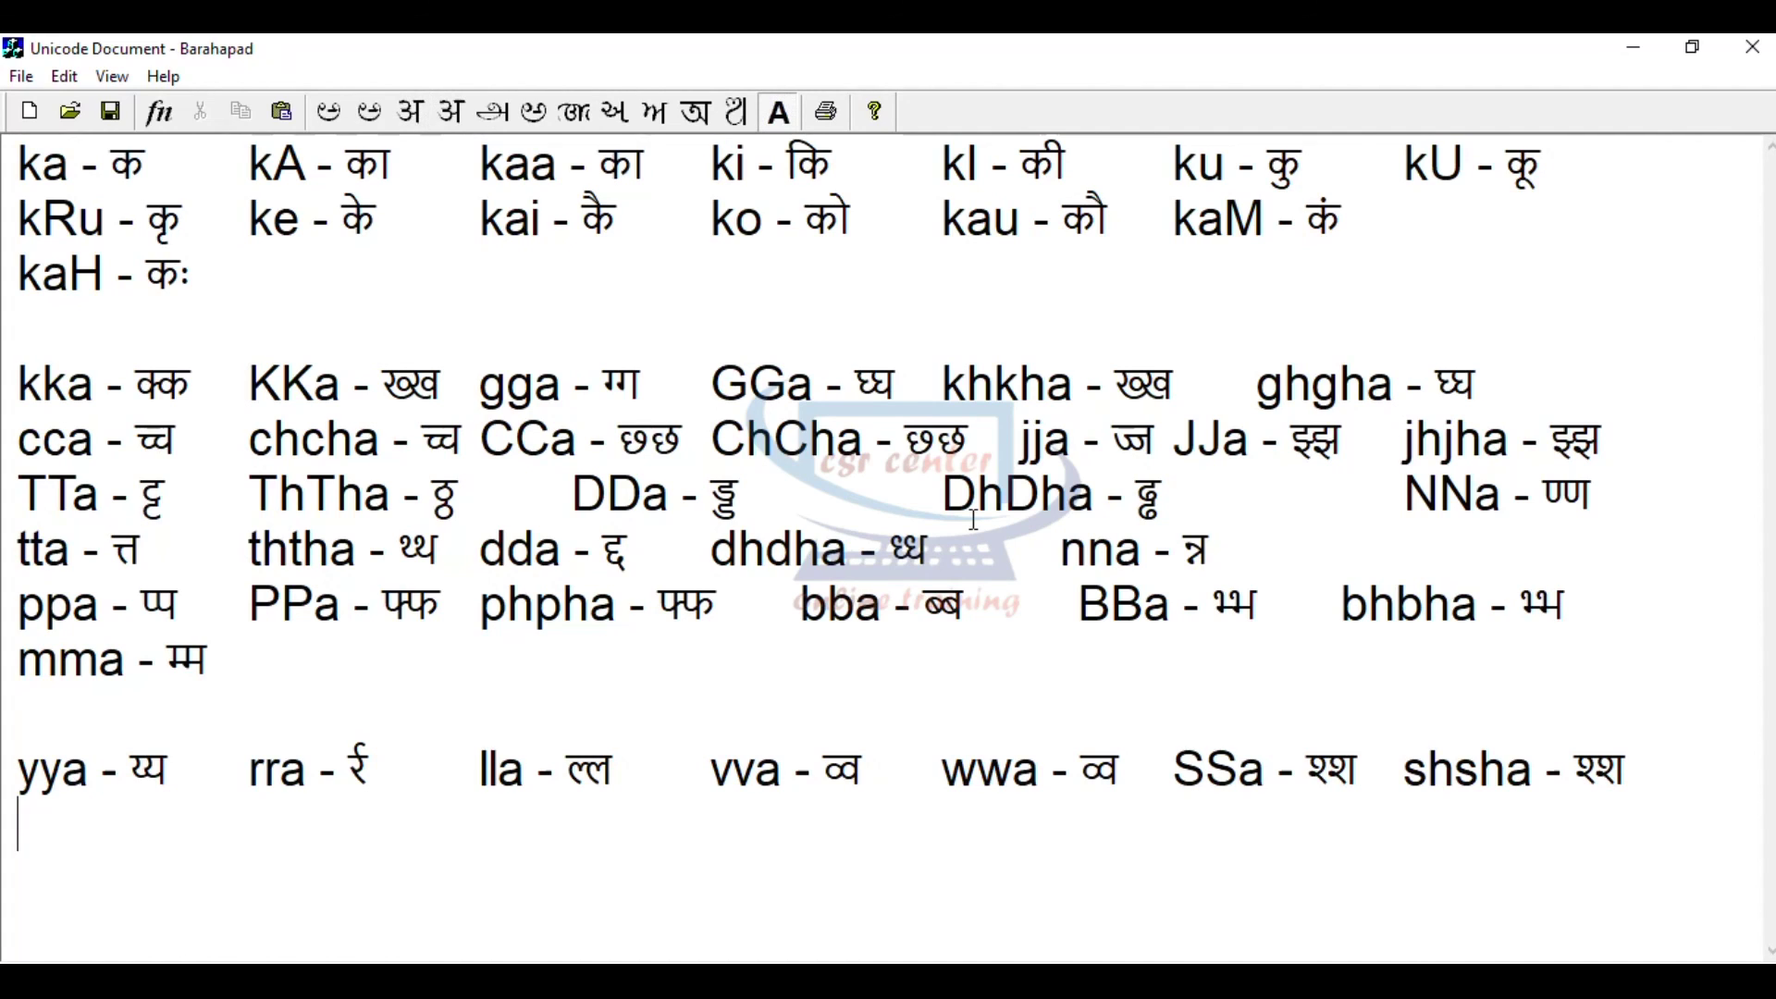
{"action": "type", "text": "ShS"}
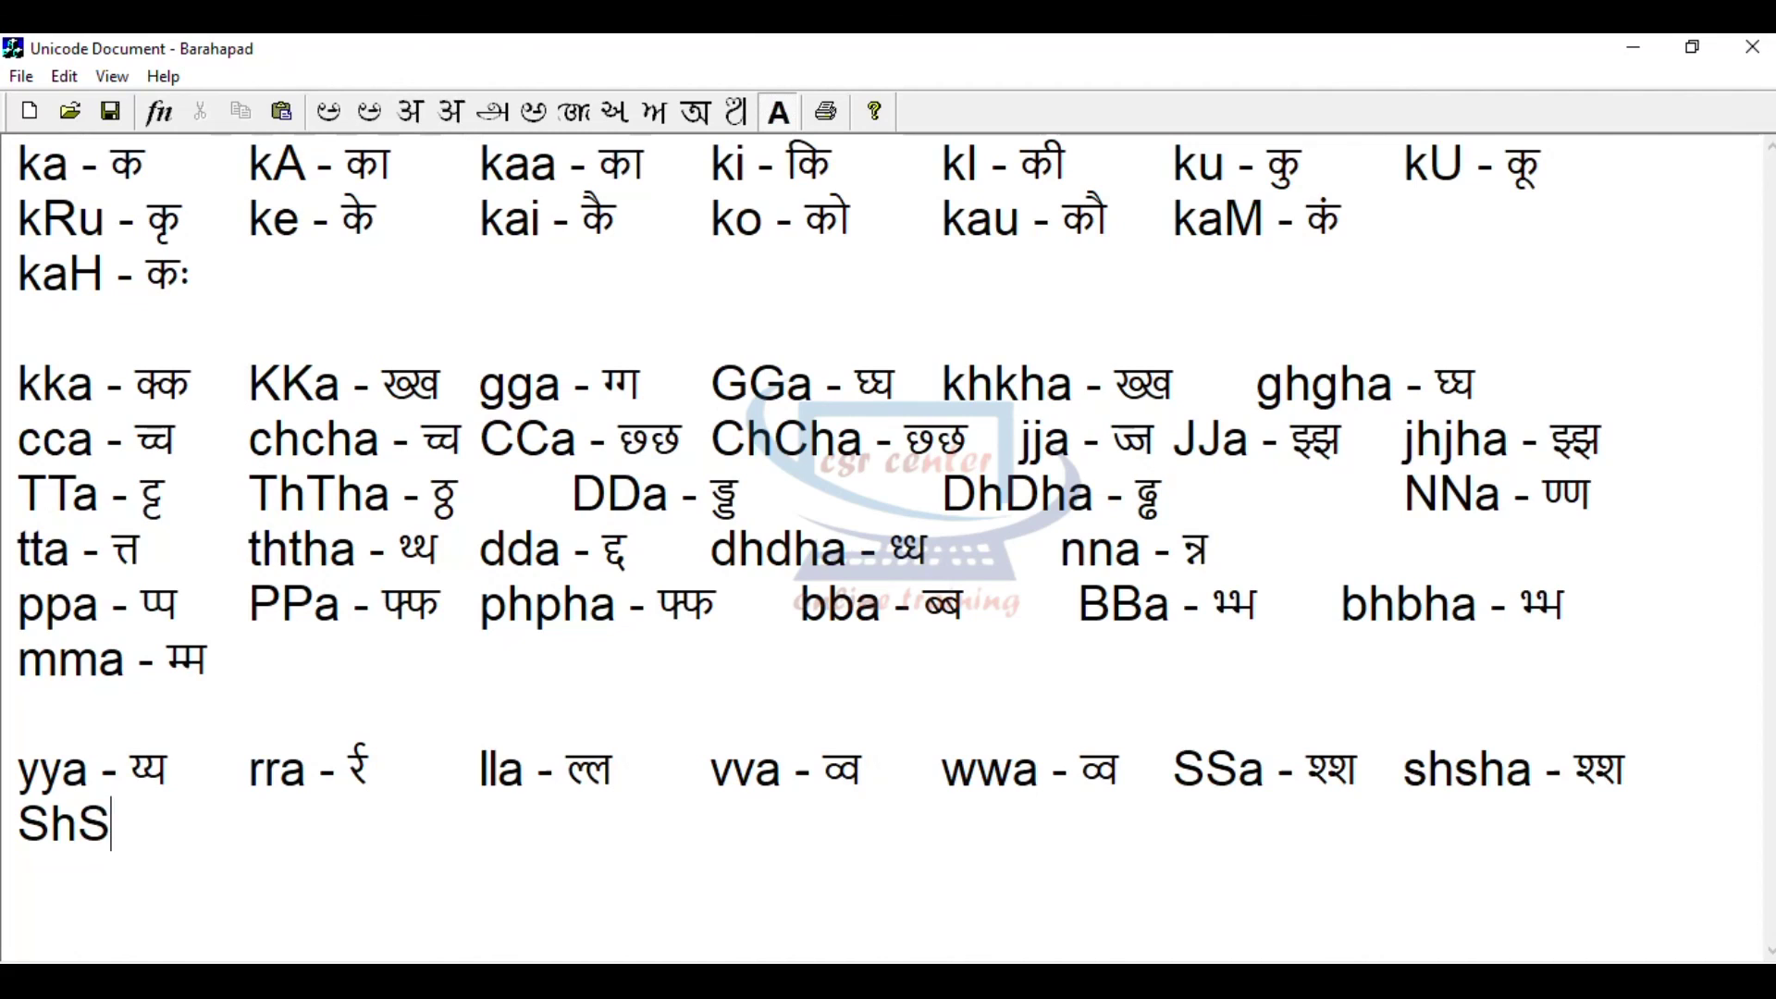
{"action": "type", "text": "ha -"}
{"action": "left_click", "coordinate": [411, 112]}
{"action": "type", "text": "Sha"}
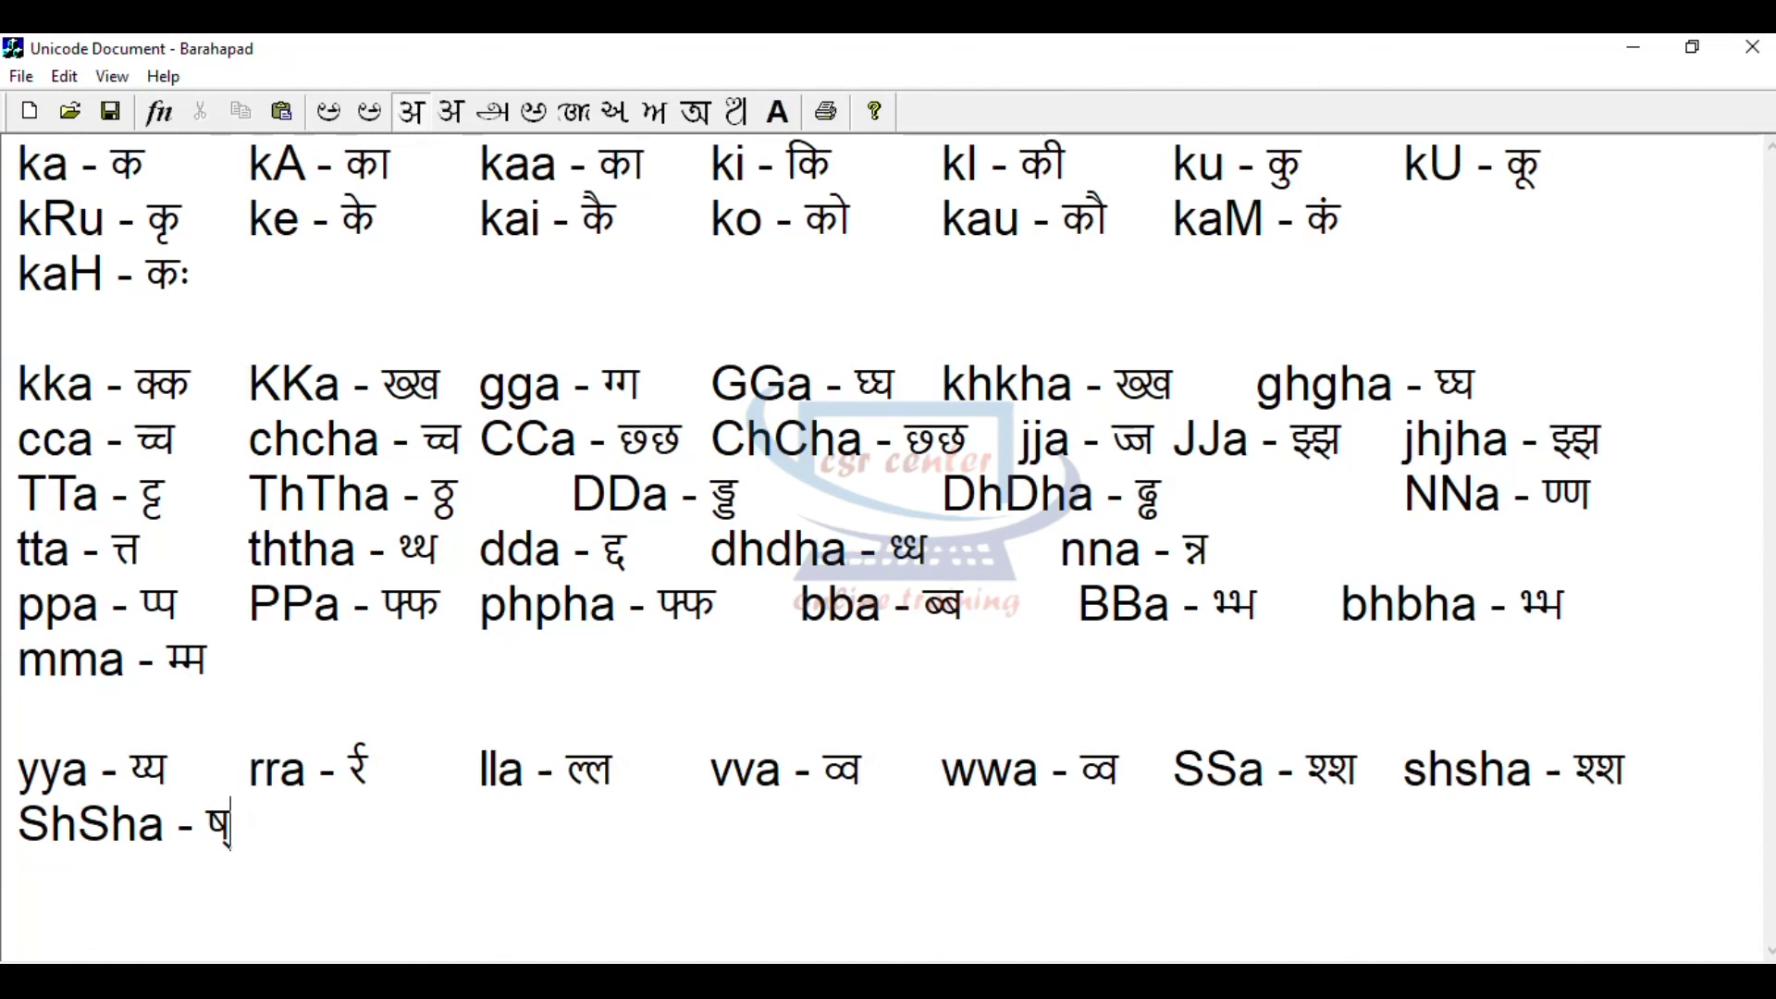
{"action": "type", "text": "Sha"}
- Add the conjunct entry "ssa - स्स" after ShSha, English spelling followed by the Hindi result
{"action": "key", "text": "F12"}
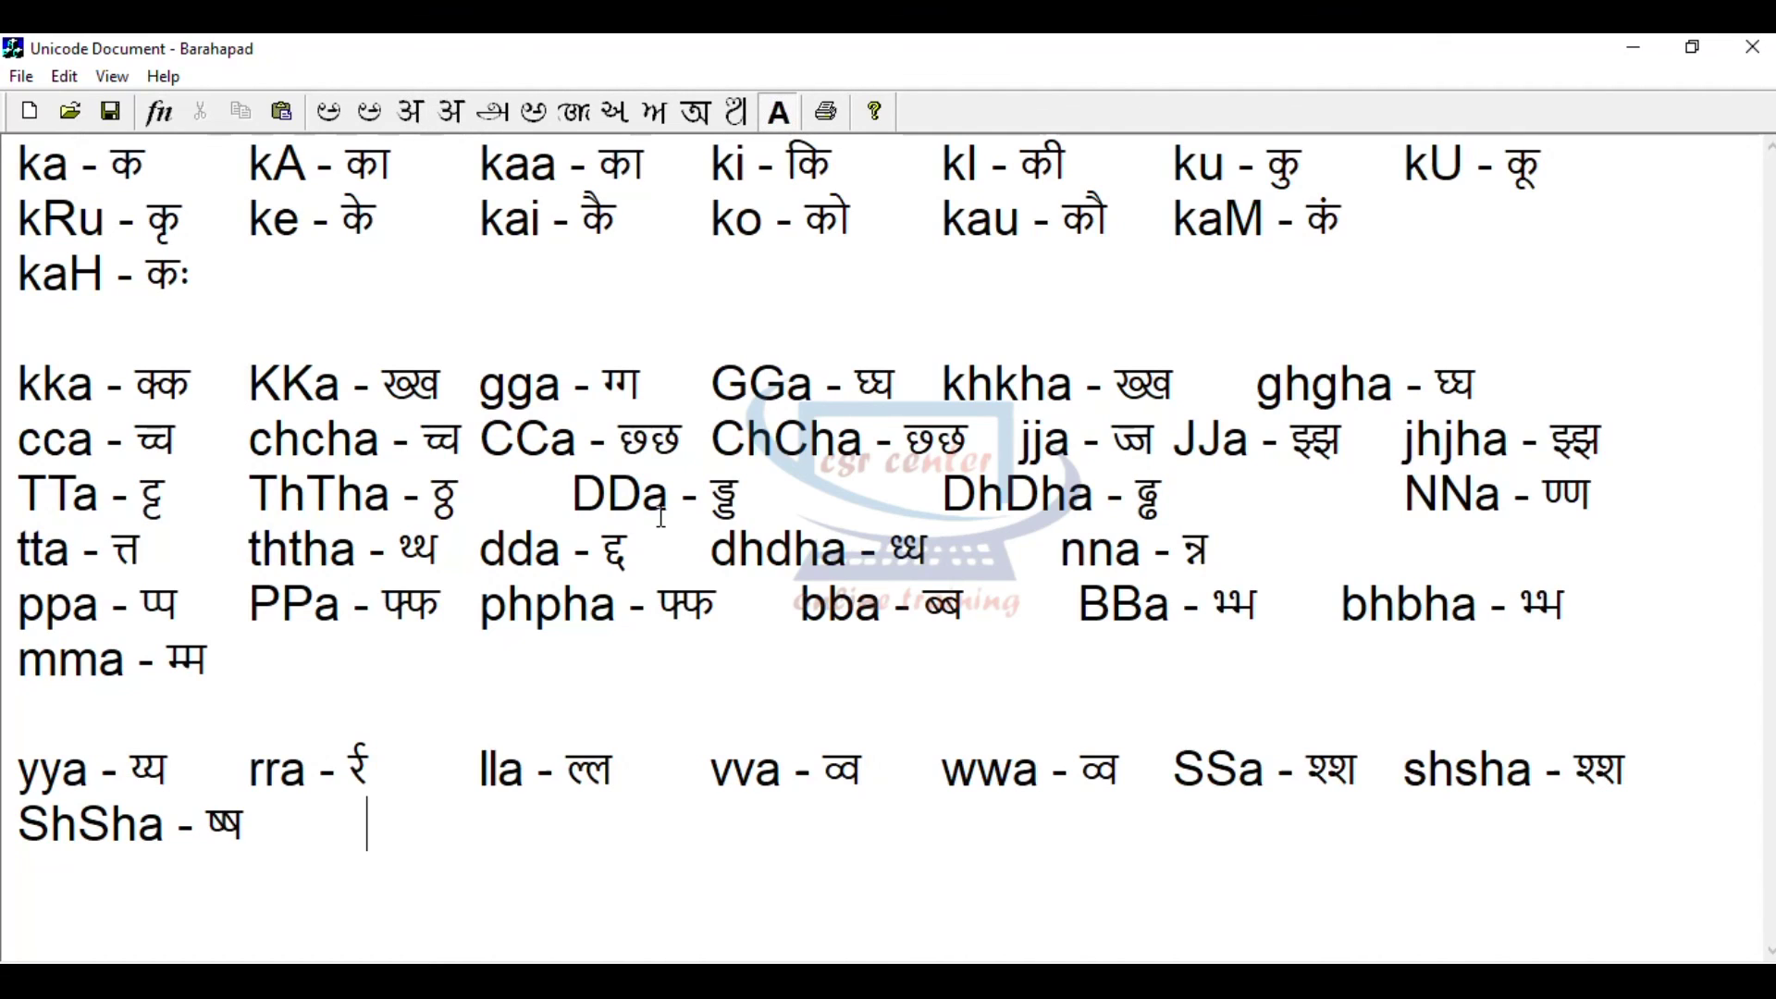
{"action": "type", "text": "ssa -"}
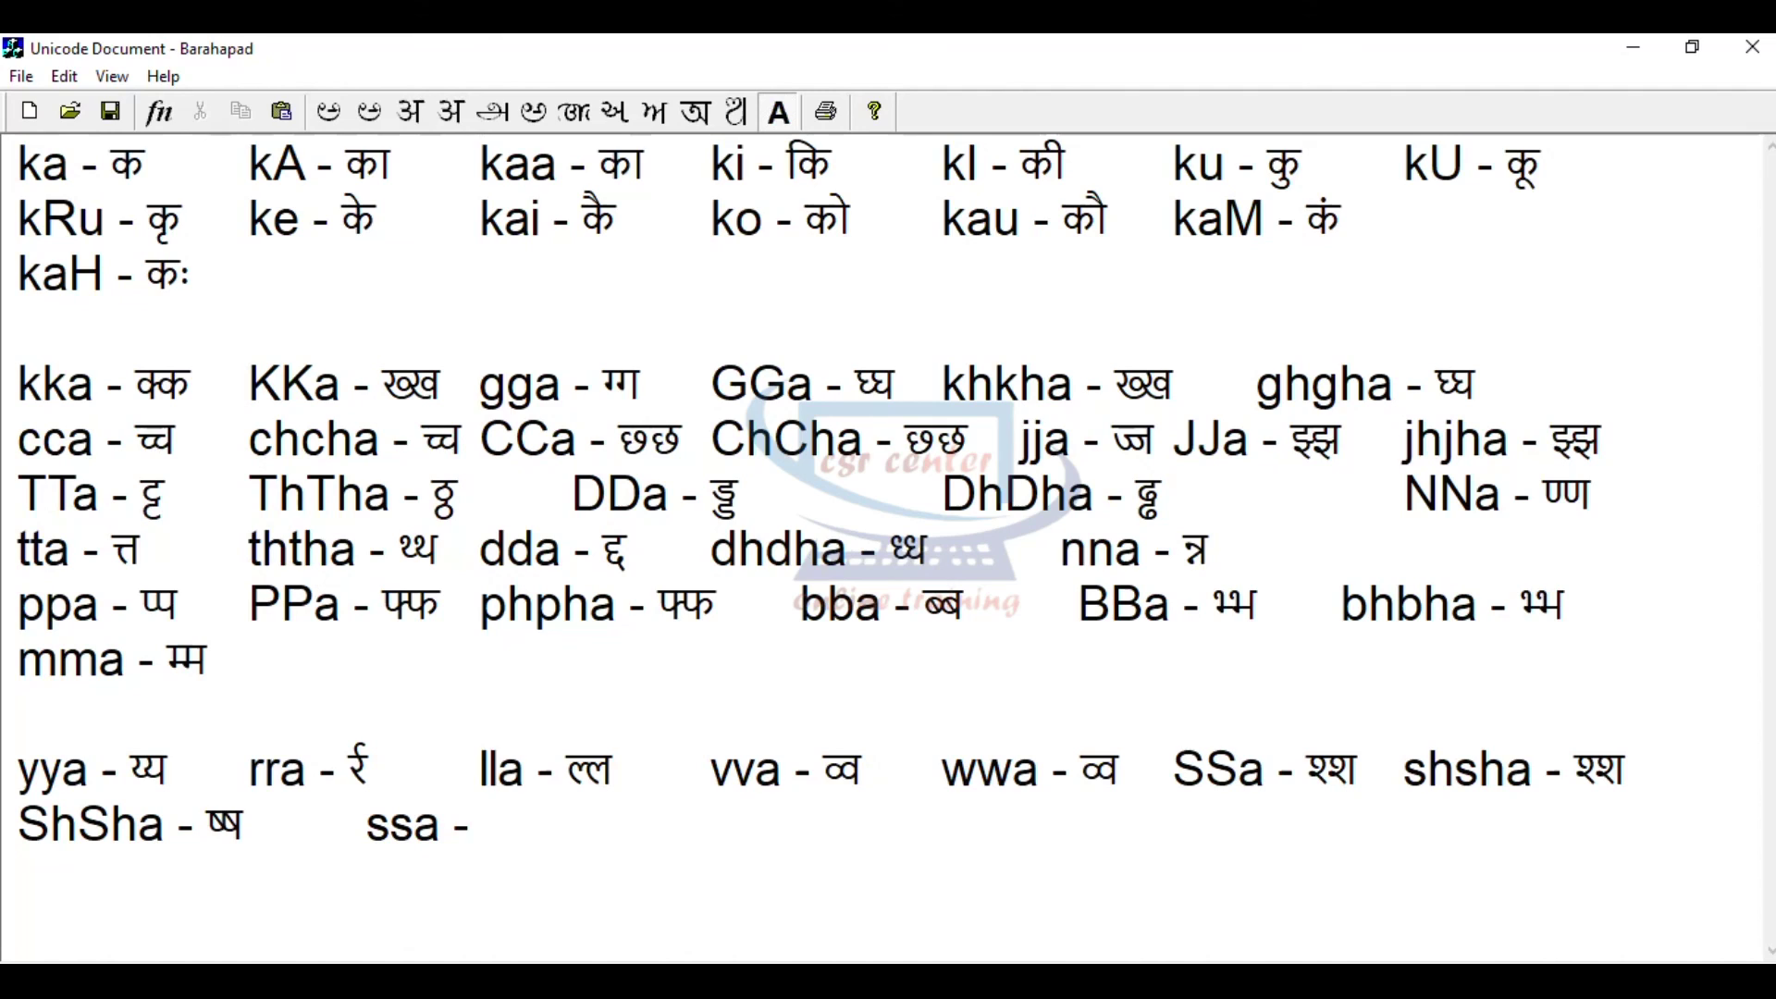
{"action": "key", "text": "F12"}
{"action": "type", "text": "ssa"}
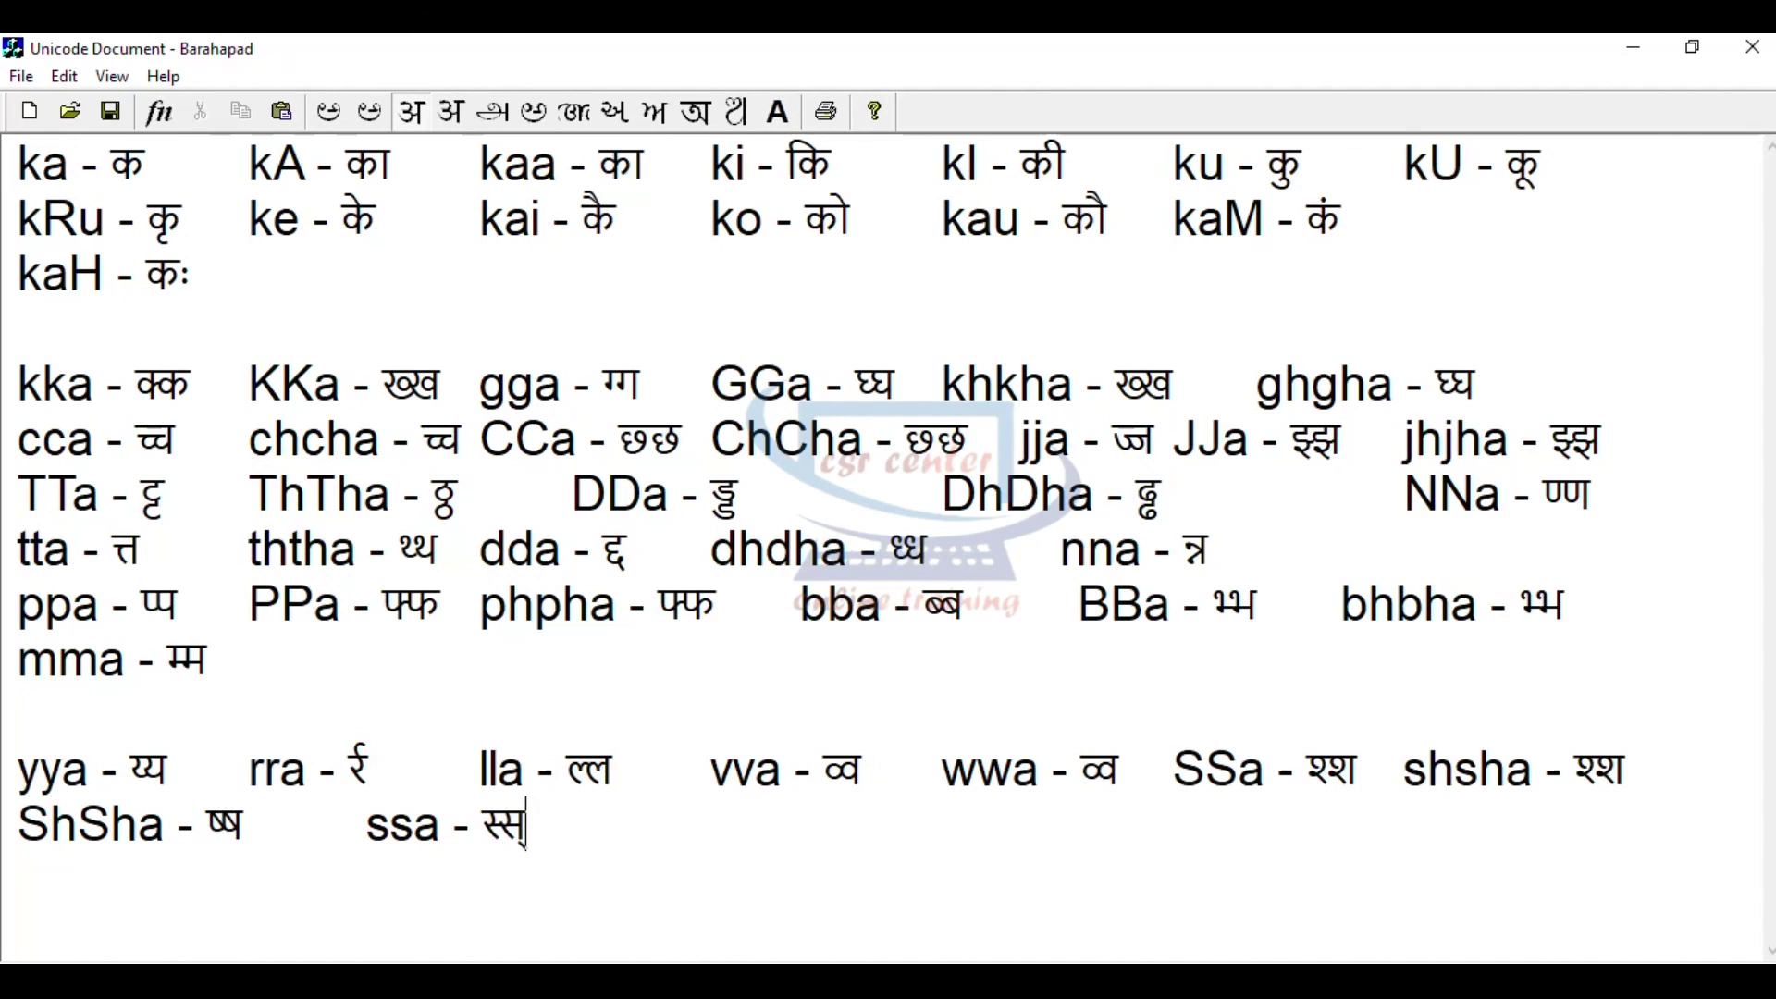
- Add the conjunct entry "hha - ह्ह" after ssa, English spelling followed by the Hindi result
{"action": "key", "text": "F12"}
{"action": "key", "text": "Tab"}
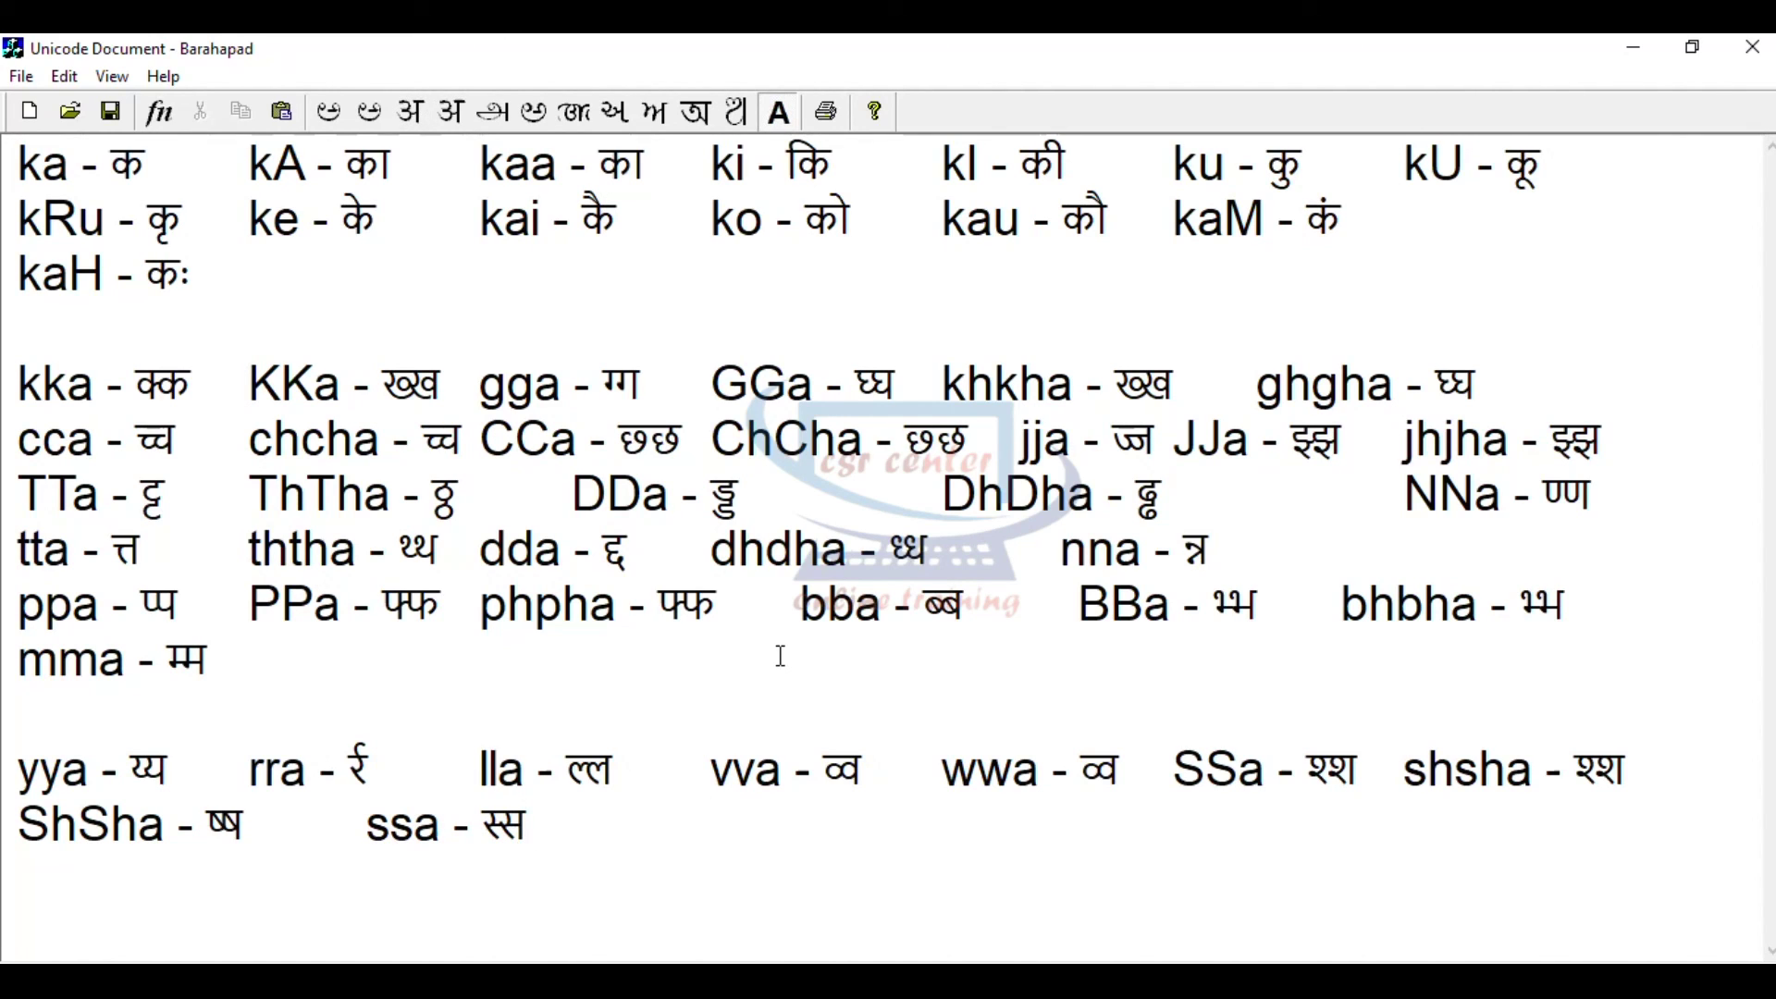
{"action": "type", "text": "h"}
{"action": "type", "text": "ha -"}
{"action": "key", "text": "F12"}
{"action": "type", "text": "hha - ह्ह"}
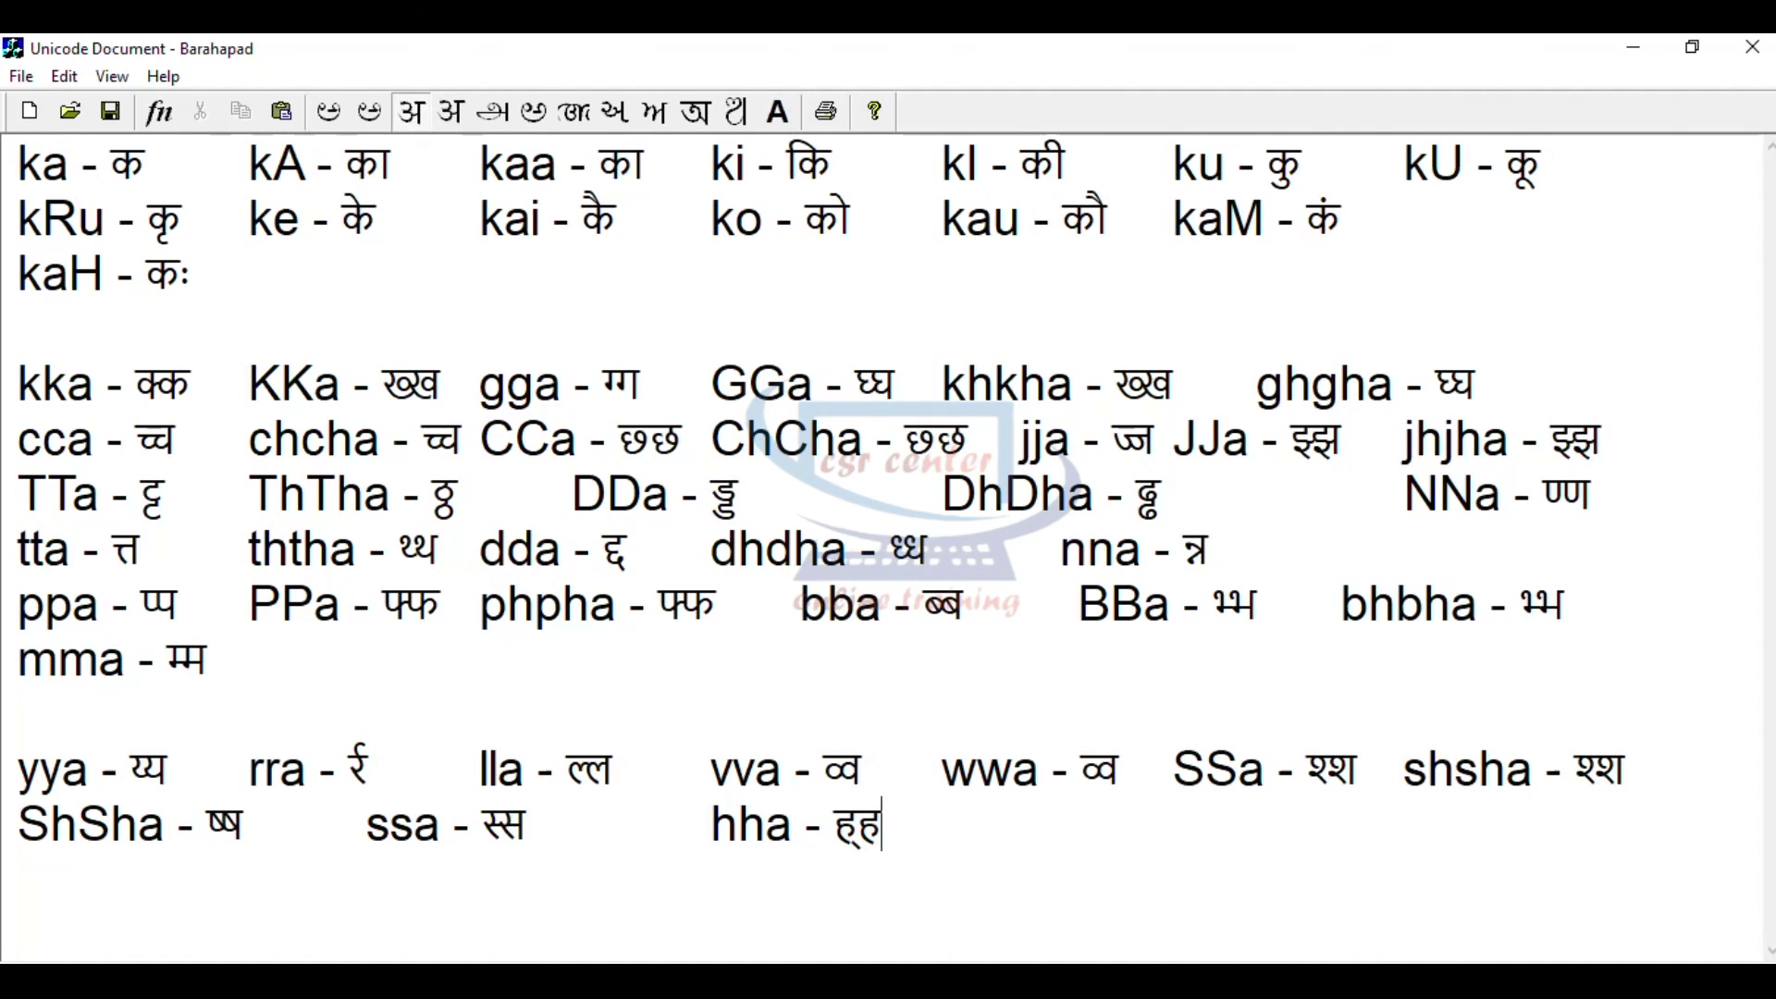
- Add the conjunct entry "LLa - ळ्ळ" after hha, English spelling followed by the Hindi result
{"action": "key", "text": "Tab"}
{"action": "key", "text": "F12"}
{"action": "type", "text": "LLa"}
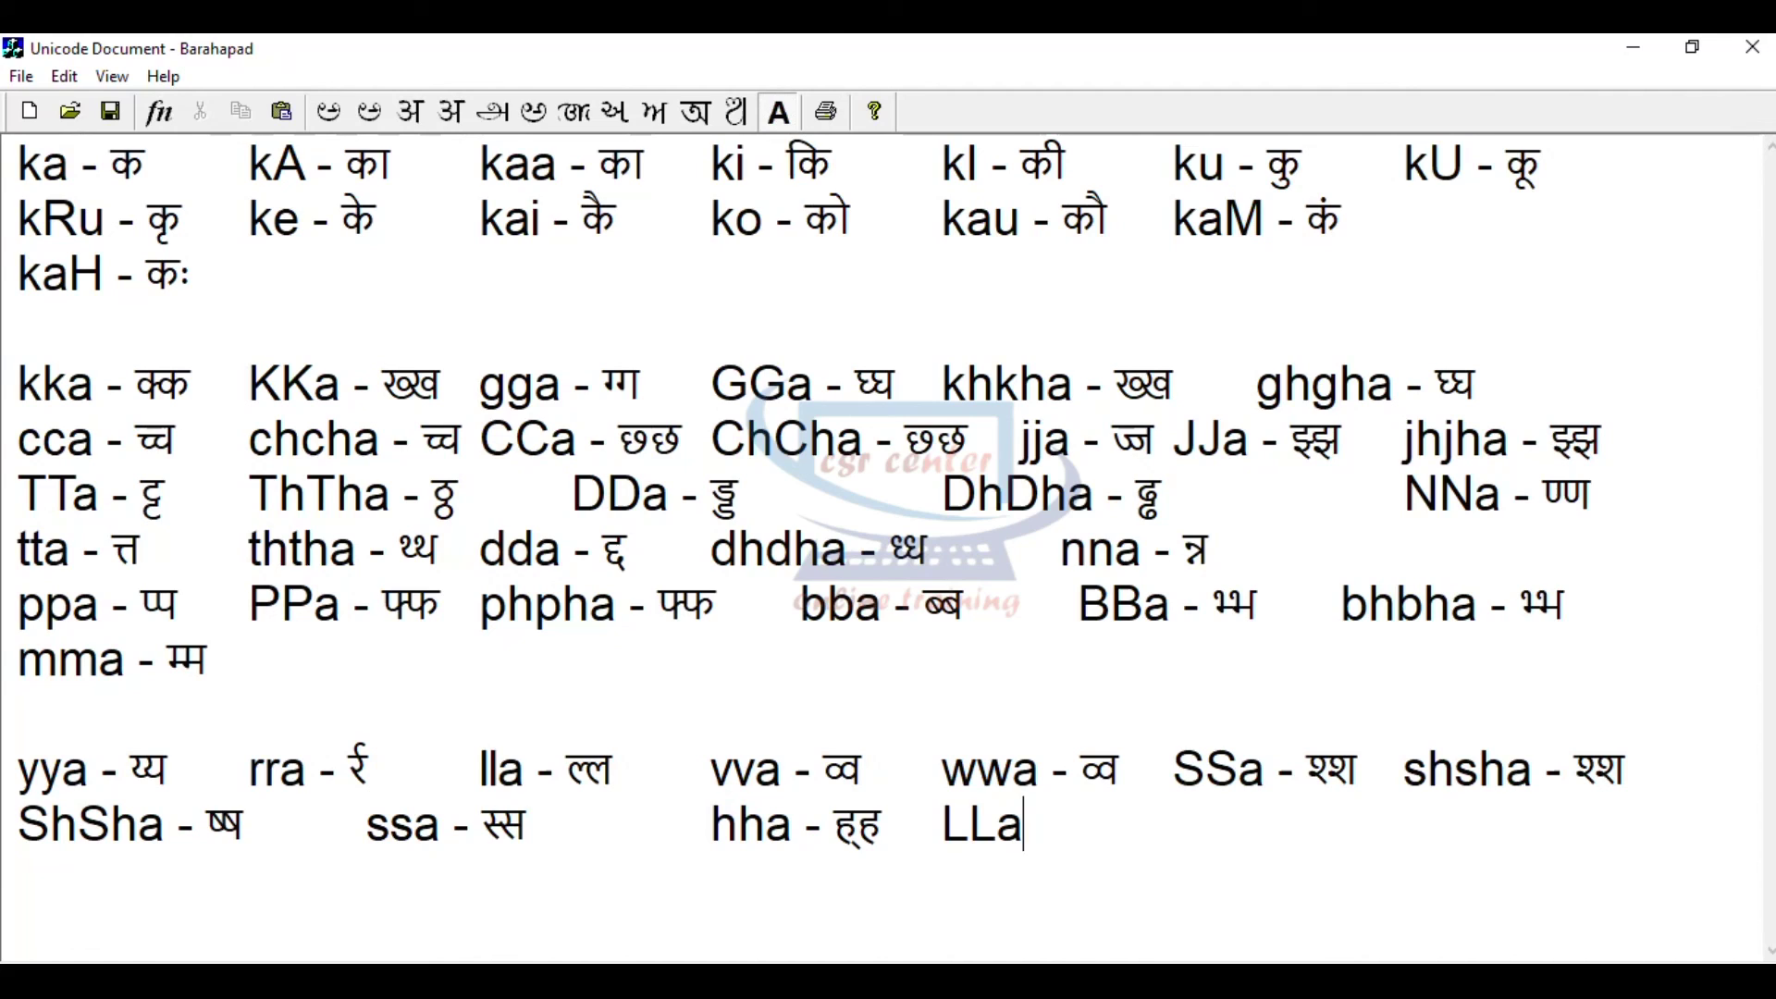
{"action": "type", "text": " -"}
{"action": "key", "text": "F11"}
{"action": "type", "text": "LLa"}
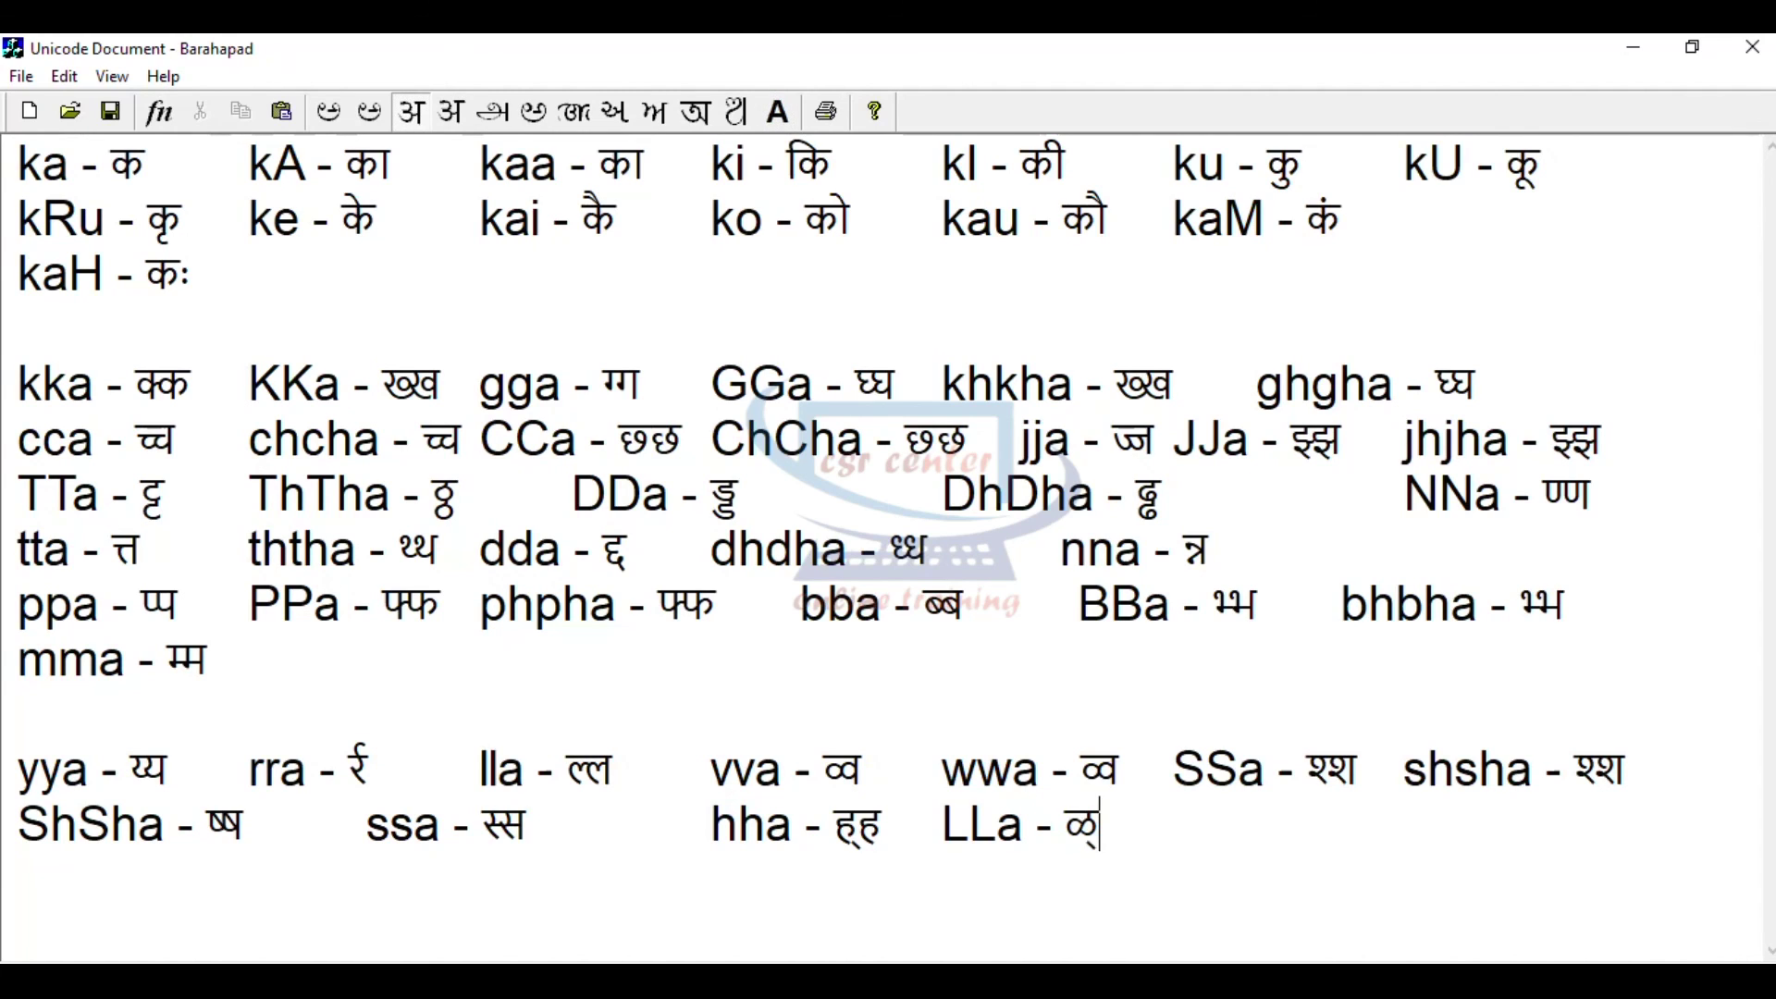
{"action": "type", "text": "a"}
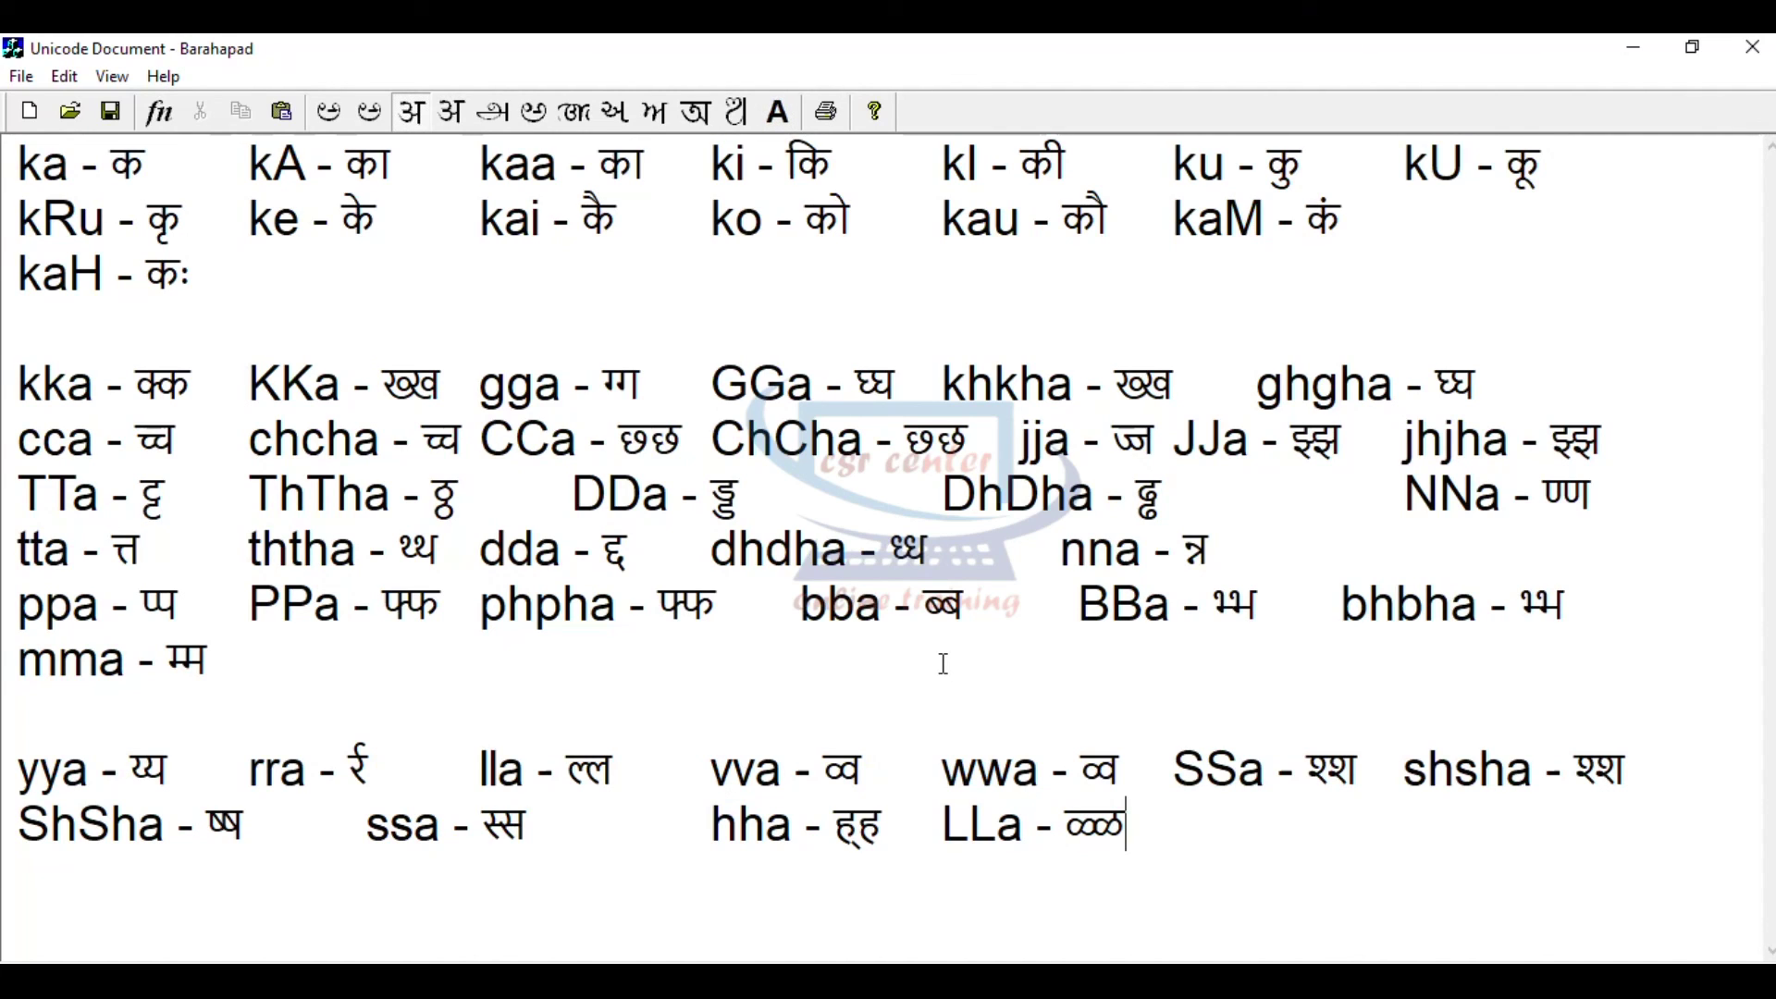